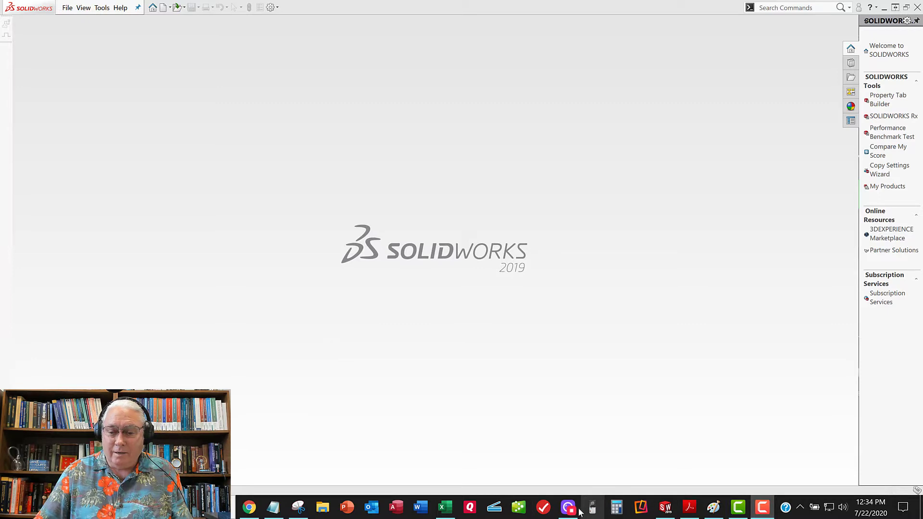
Bring up the A11_Double_V-Block.png reference drawing in Paint, examine it, and move it clear of the SOLIDWORKS workspace
mouse_move(721, 511)
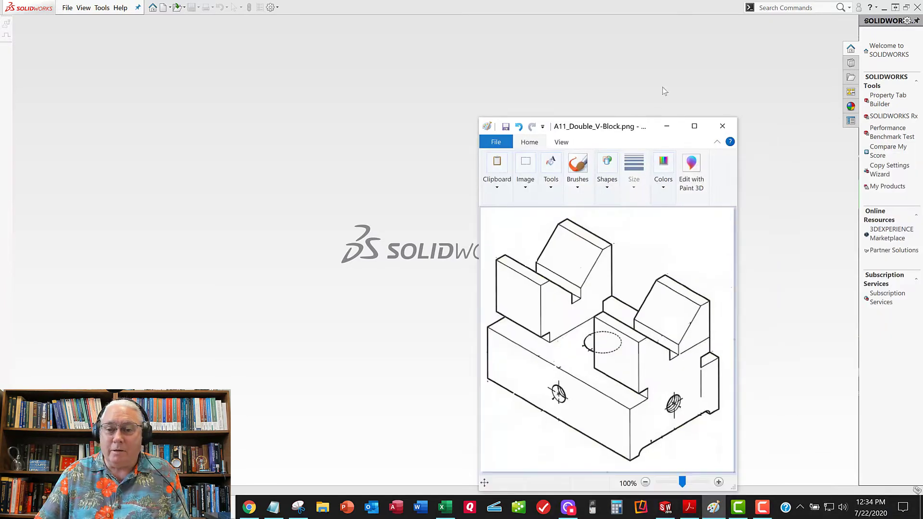
drag(634, 126, 721, 48)
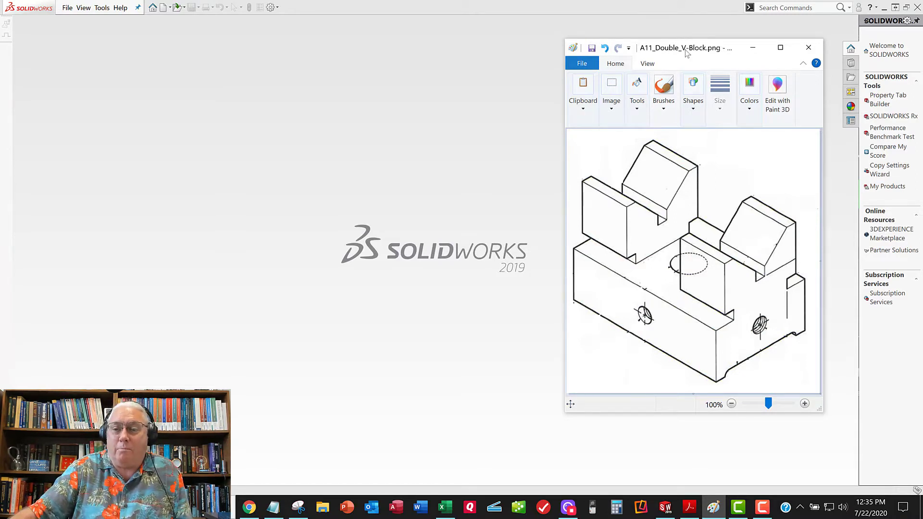
drag(687, 51, 922, 67)
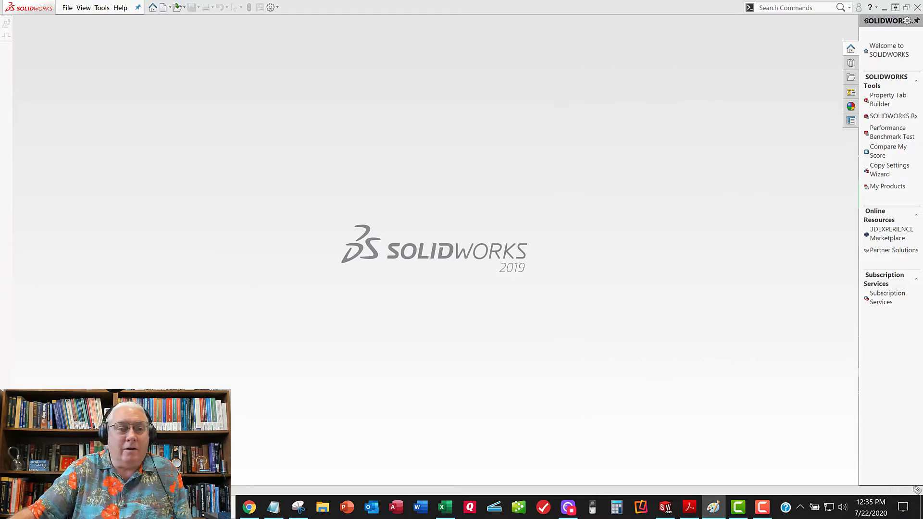
Create a new inch part from the TSU_Part_Inch template and show it in isometric view
click(65, 8)
click(82, 22)
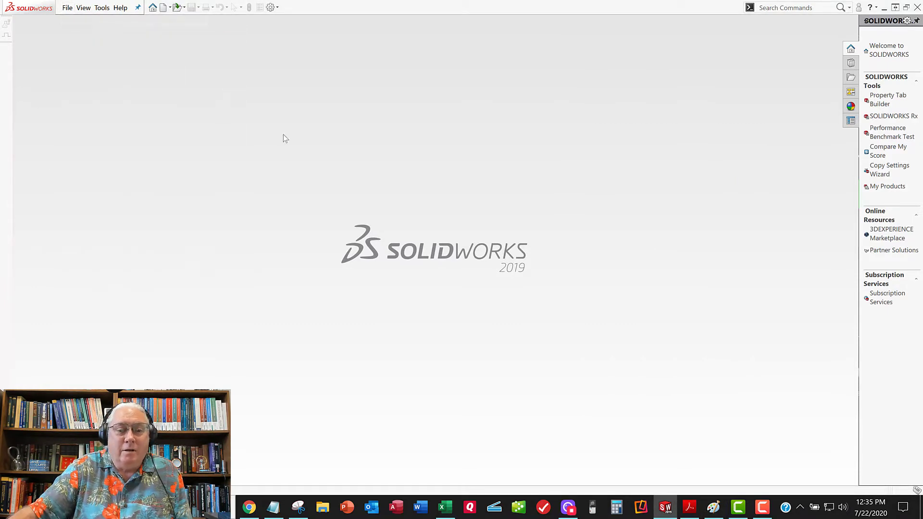
click(90, 159)
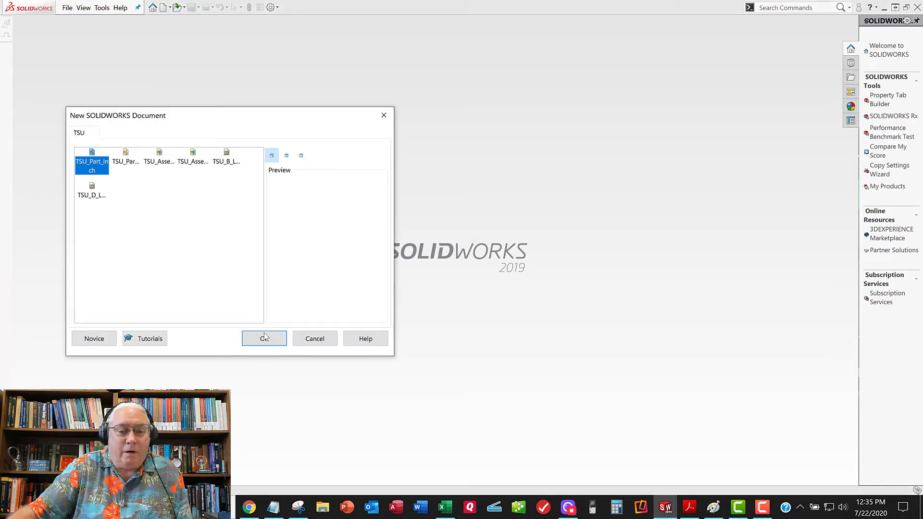
click(264, 338)
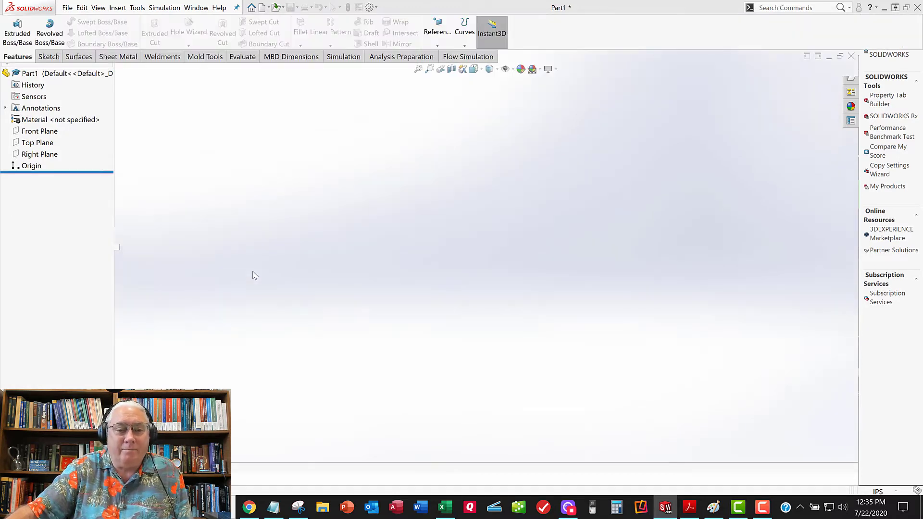
key(space)
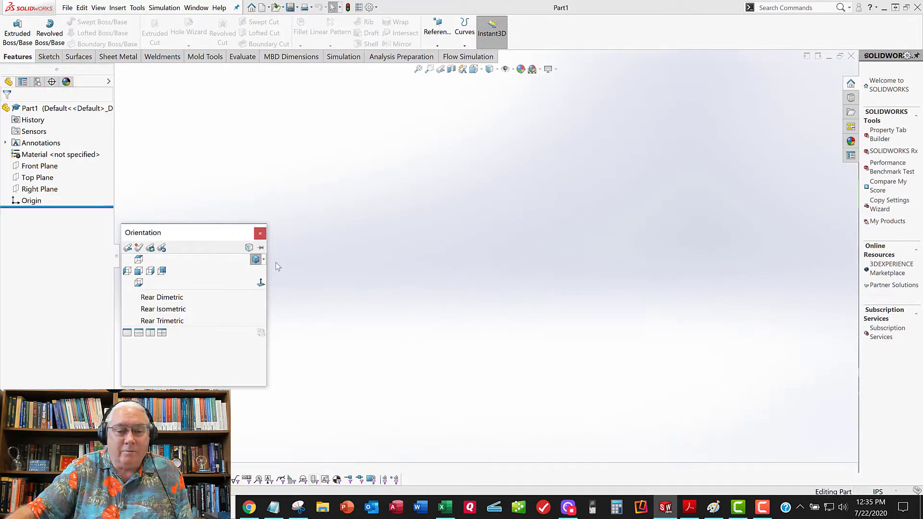
key(Escape)
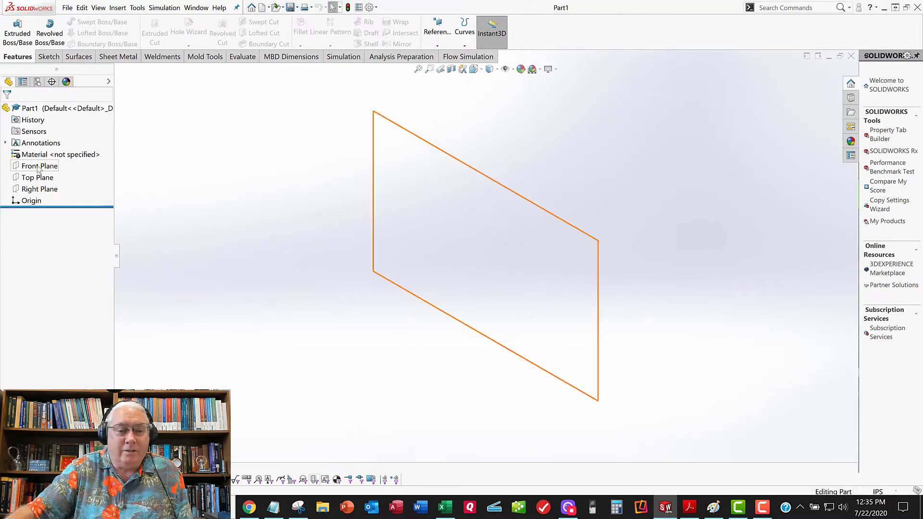
Consult the double V-block reference drawing and start a sketch on the Right Plane
click(36, 192)
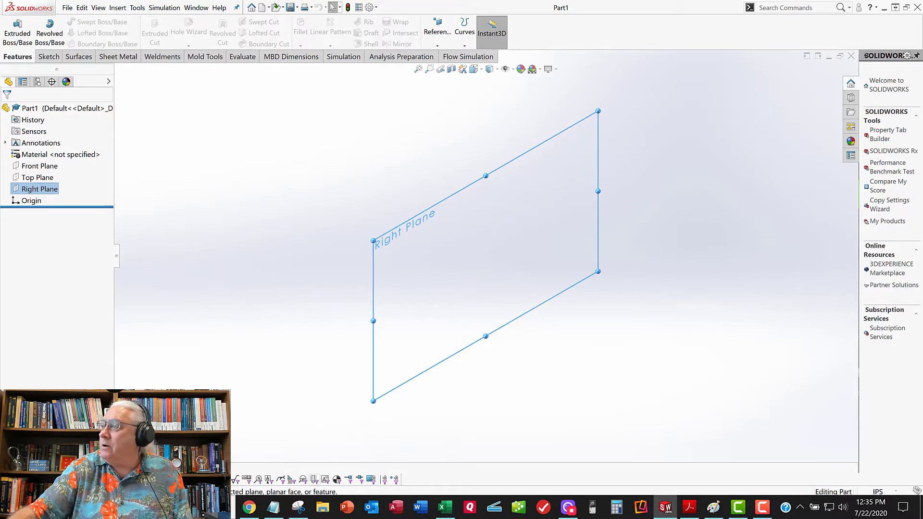
click(712, 507)
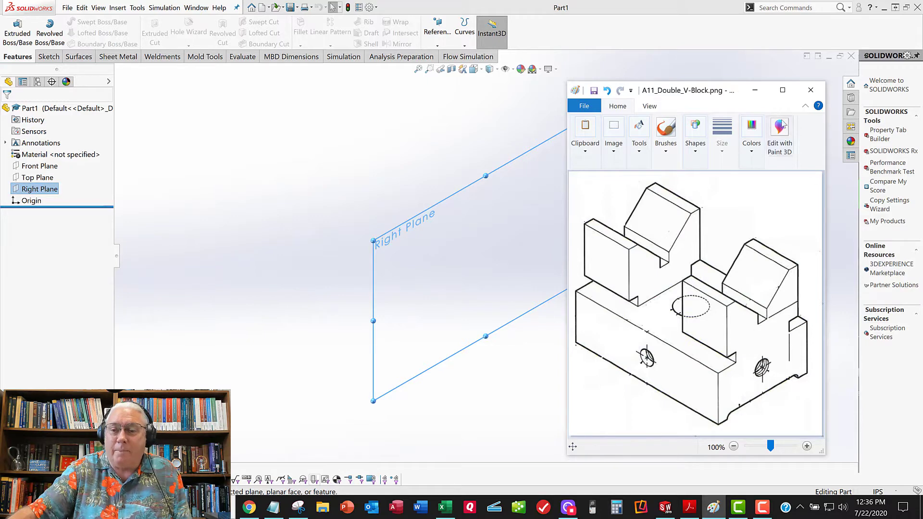
click(755, 90)
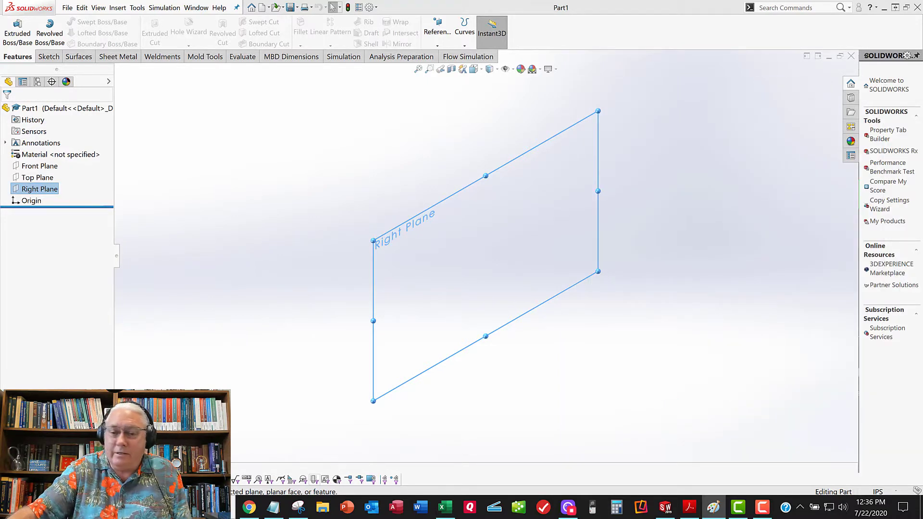
key(alt+Tab)
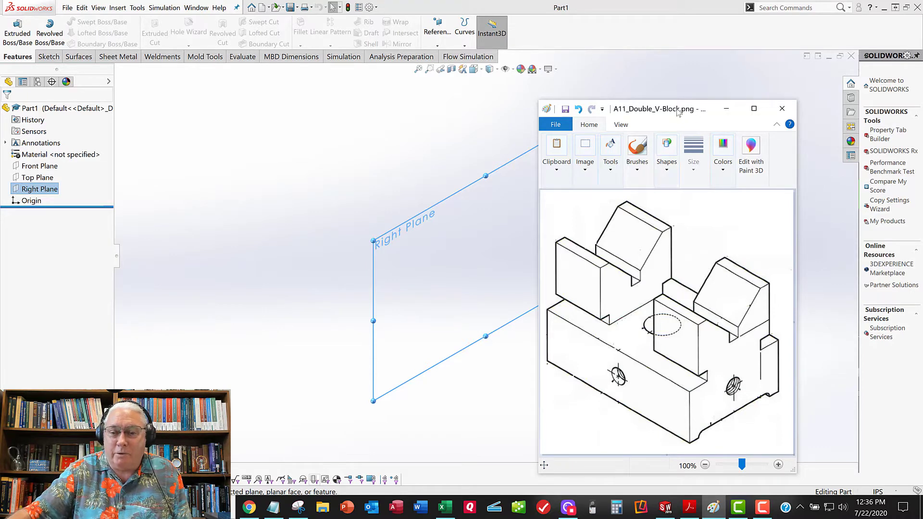
click(726, 108)
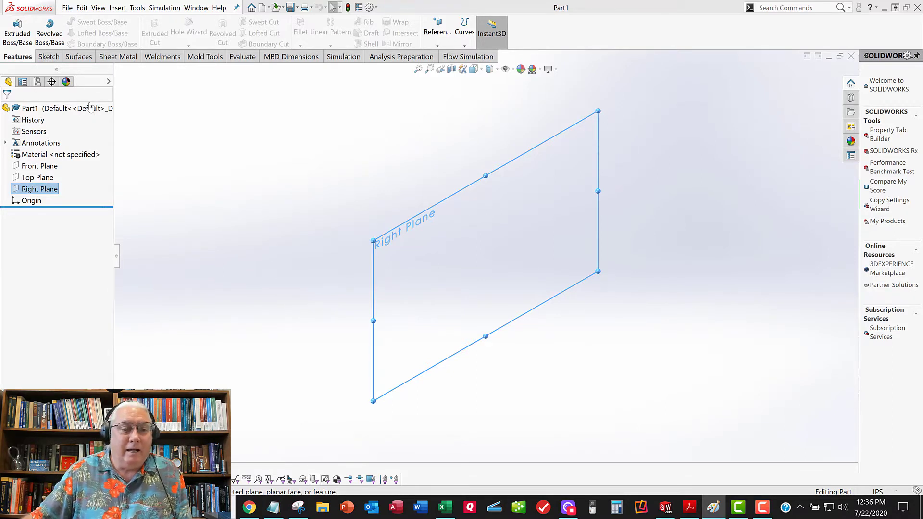
click(50, 59)
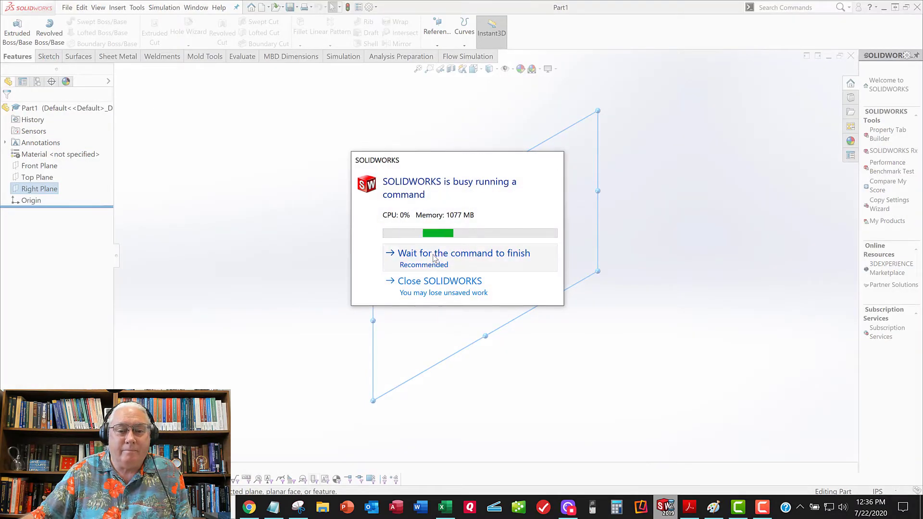
click(49, 57)
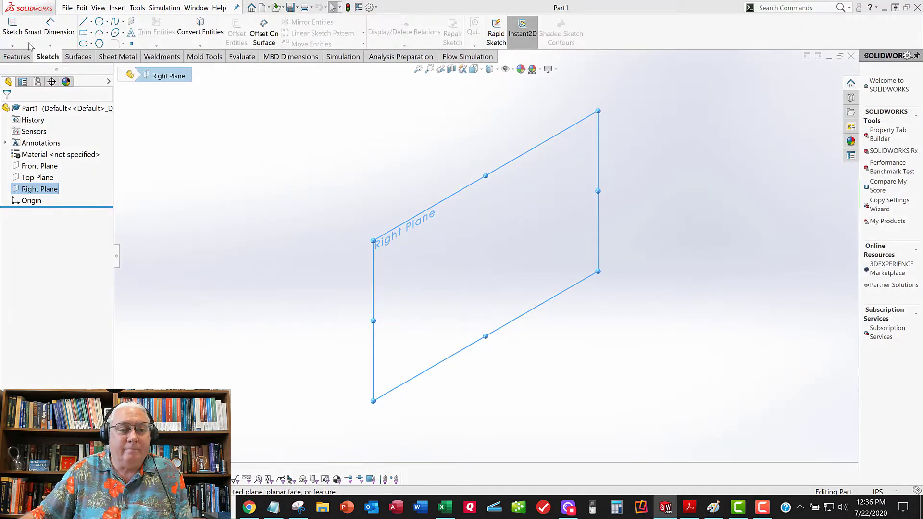
click(13, 27)
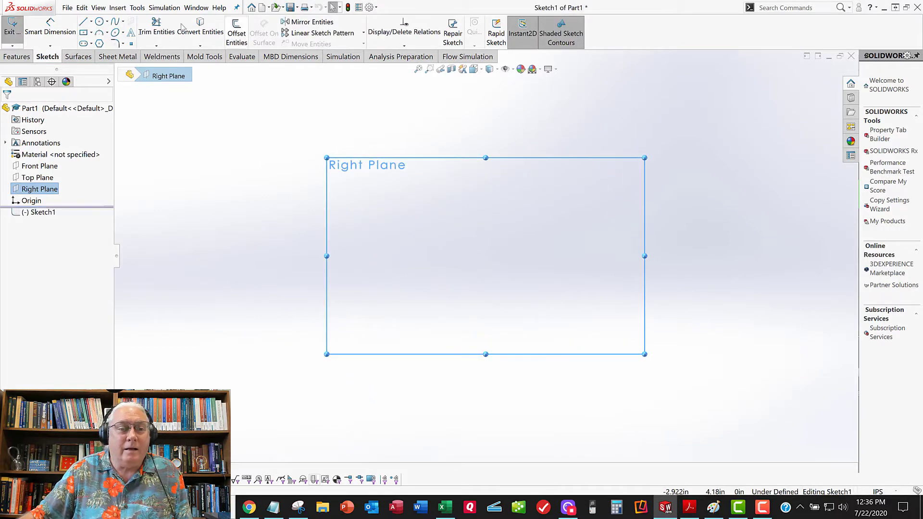
Sketch the base's underside with the Line tool: a foot about 0.38 in long, a shallow notch about 2.48 in wide, and a second foot level with the origin
click(82, 23)
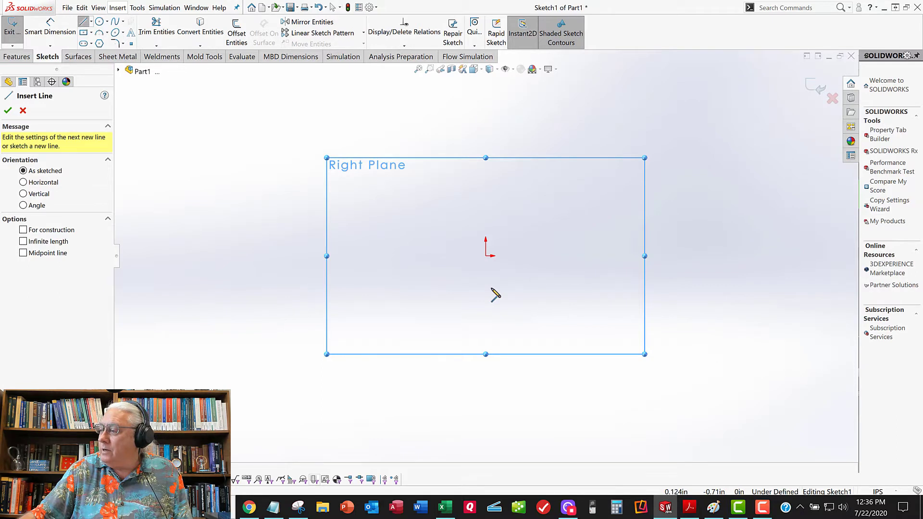
scroll(483, 324, down, 2)
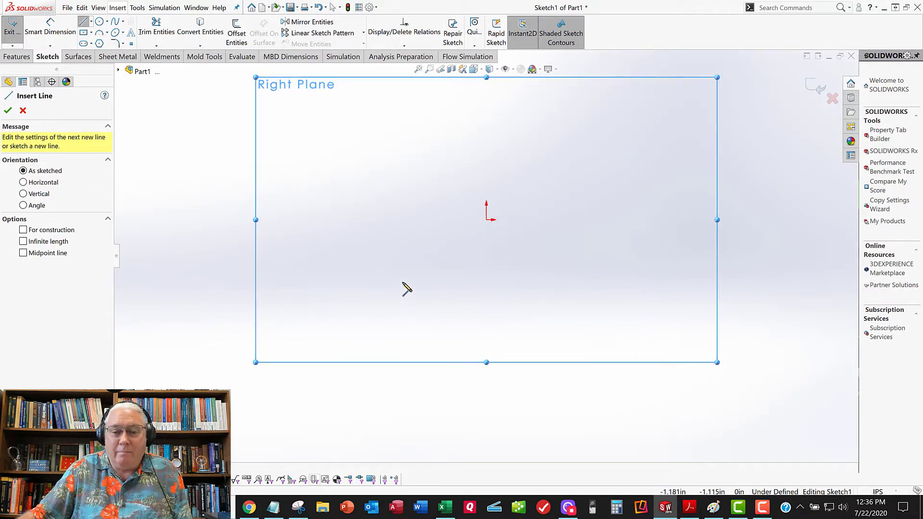
click(381, 220)
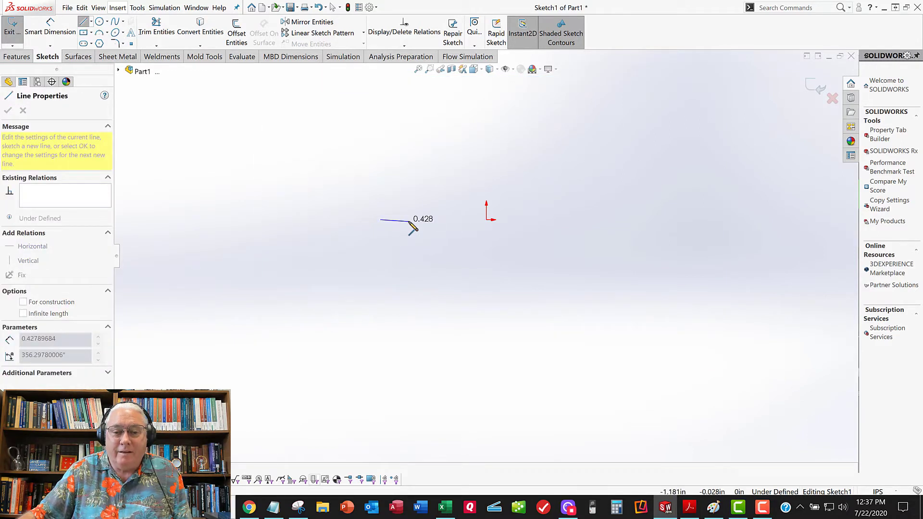
click(406, 220)
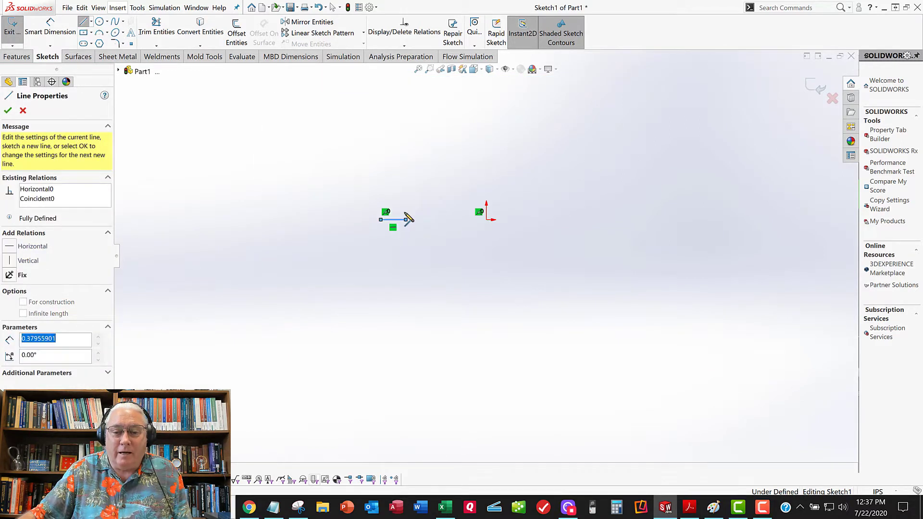
click(406, 206)
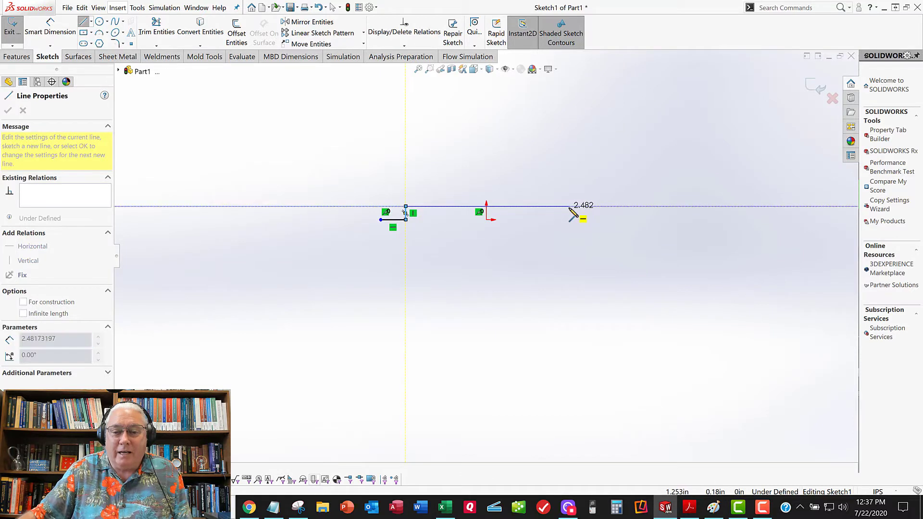
click(569, 207)
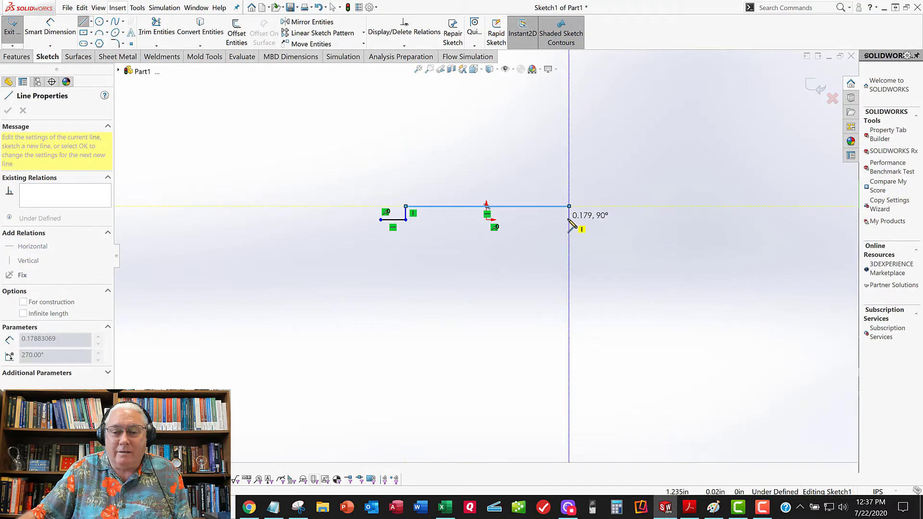
click(568, 220)
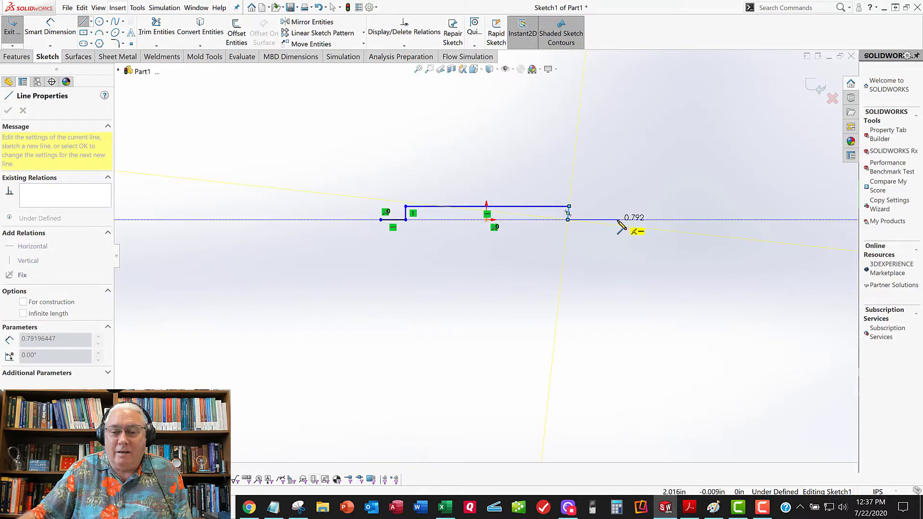
click(614, 220)
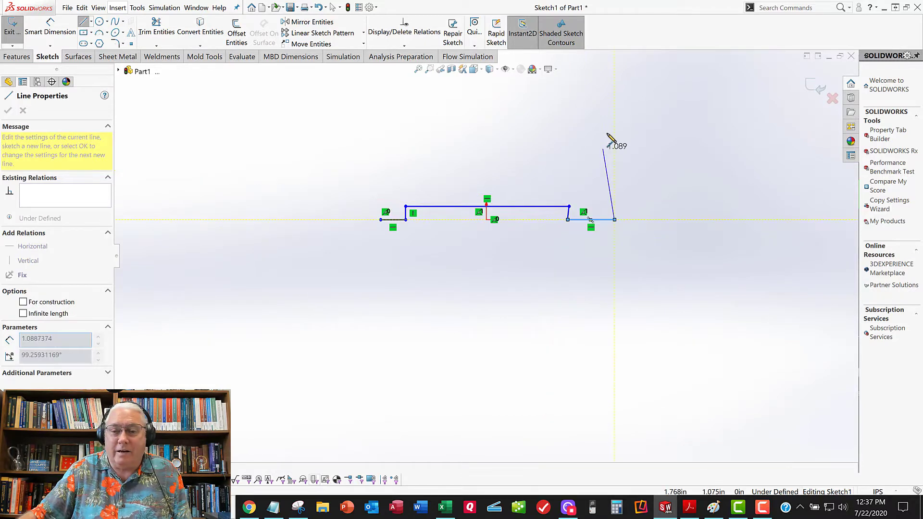
Continue the profile up the base's right side, inward along its ledge, around an undercut about 0.41 in deep, and up the upper block's outer edge
click(616, 128)
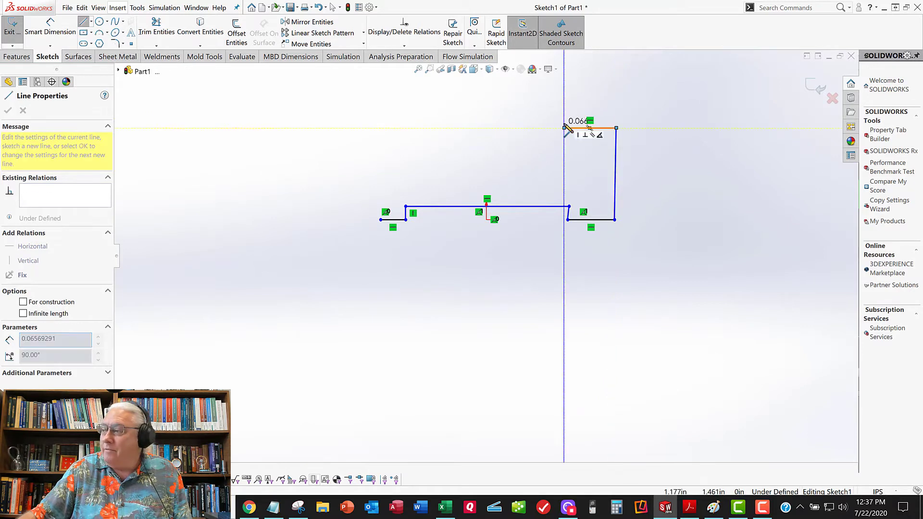
scroll(568, 132, up, 1)
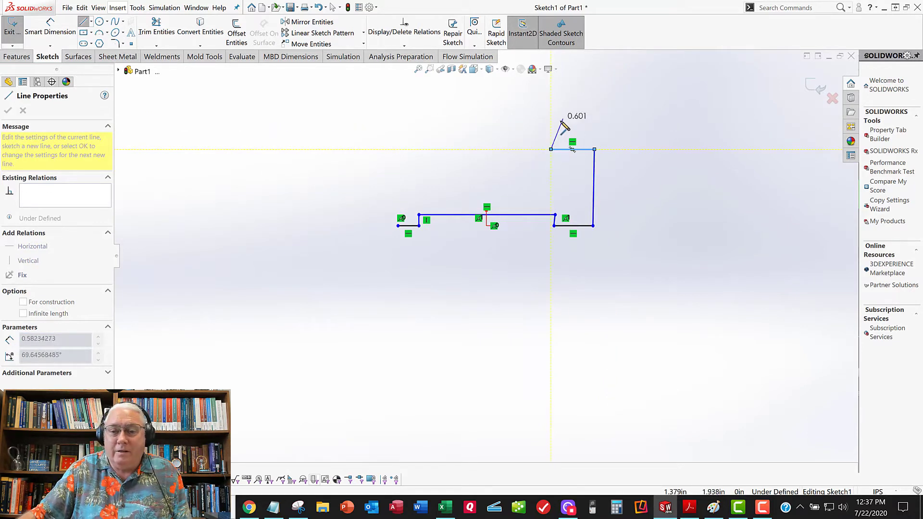
click(550, 130)
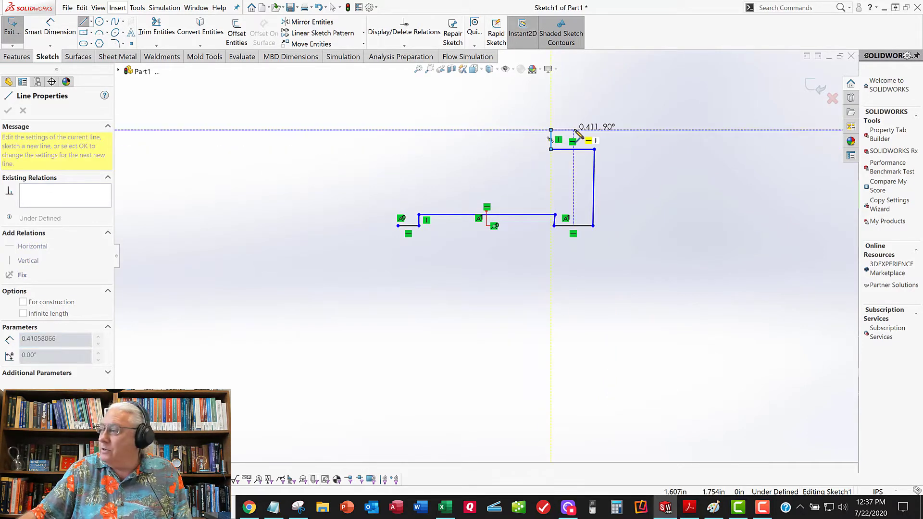
click(574, 130)
scroll(577, 134, up, 2)
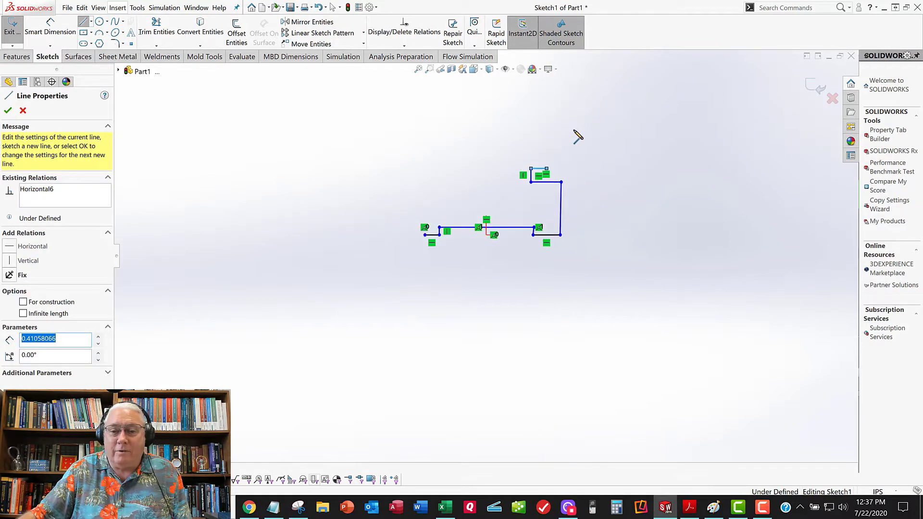
click(547, 105)
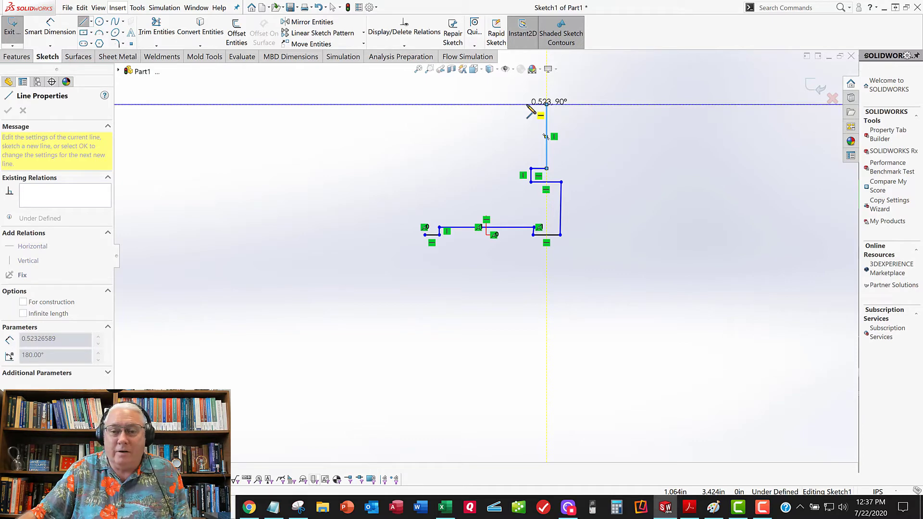
Sketch the top of the profile with two flat lands and a V-groove between them with a flat bottom about 0.41 in wide
click(527, 104)
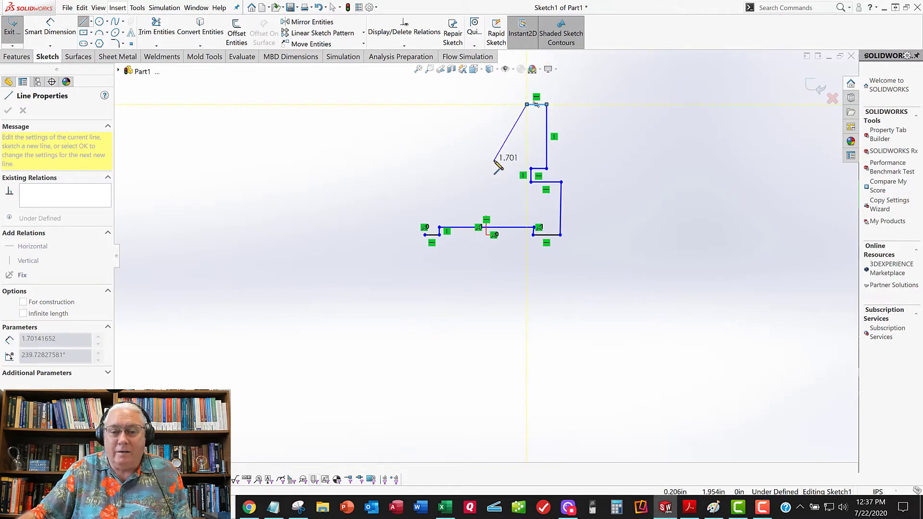
click(496, 151)
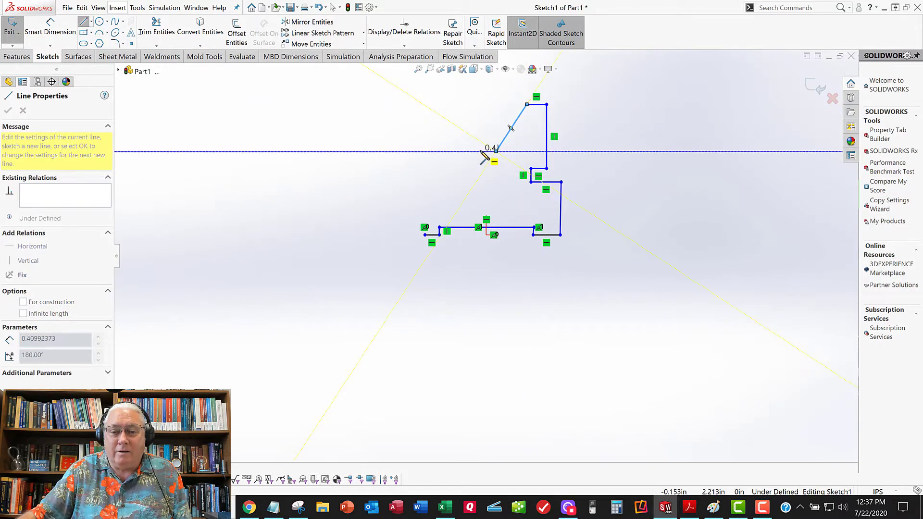
click(480, 151)
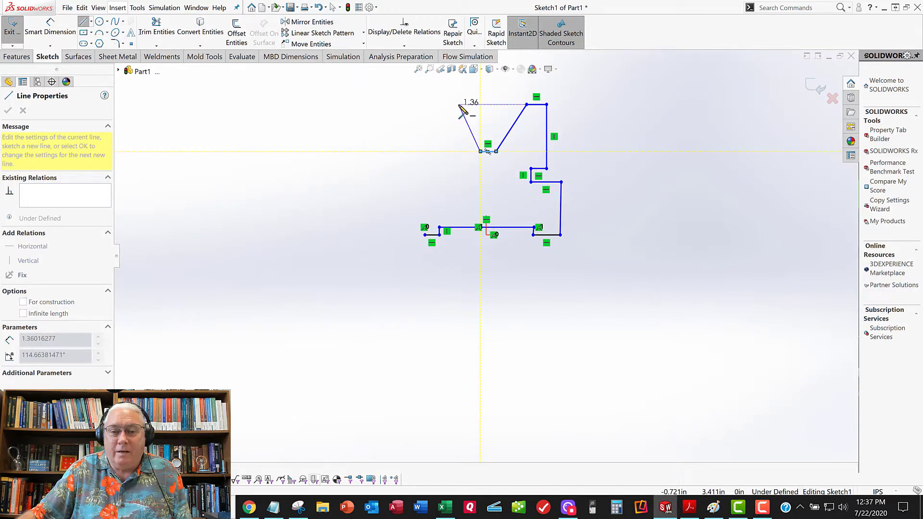
click(459, 103)
click(436, 104)
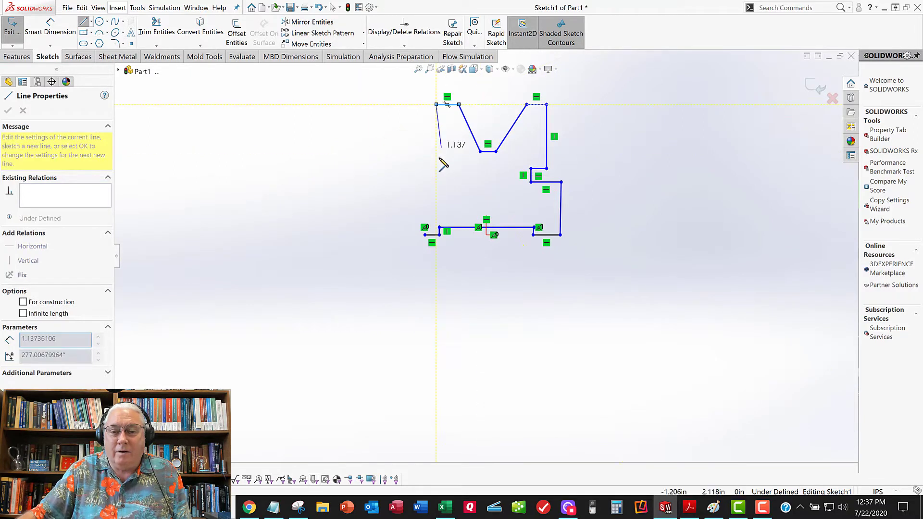
Close the profile down its left side with an undercut about 0.43 in tall, a ledge about 0.80 in long, and a side about 1.32 in high
click(437, 168)
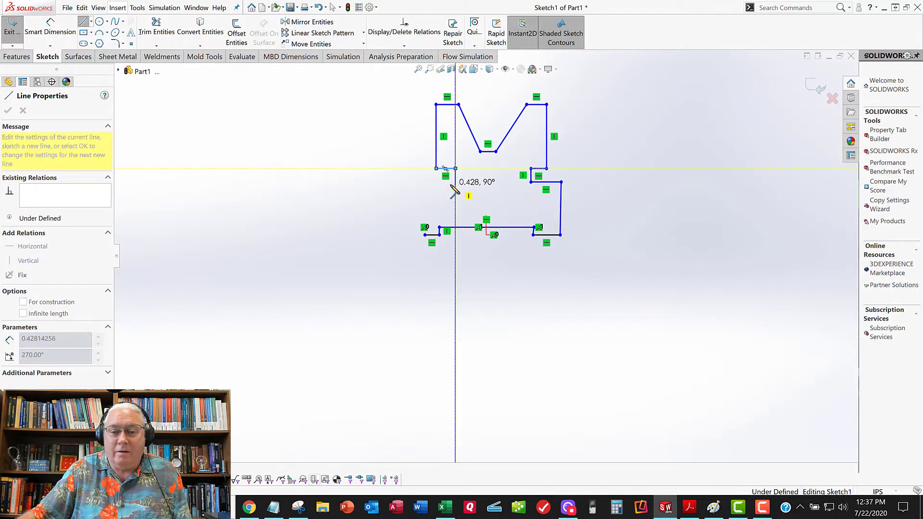
click(456, 169)
click(455, 185)
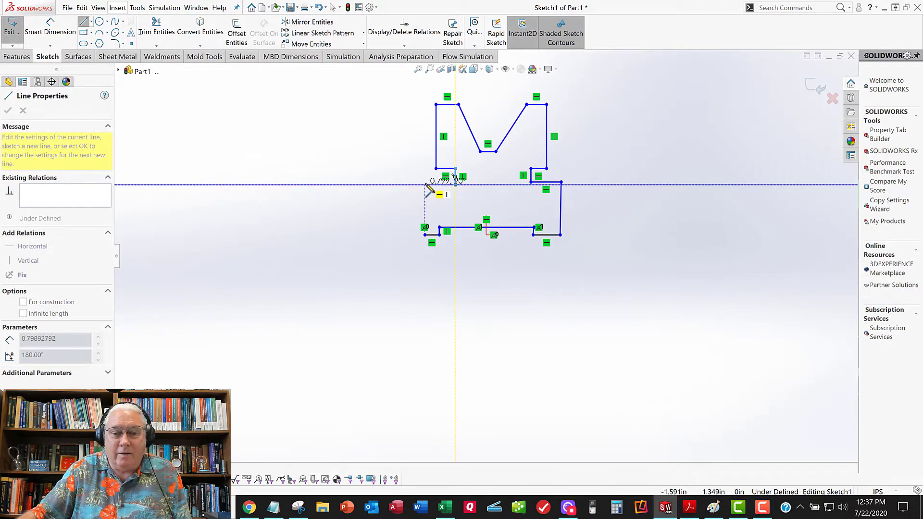
click(425, 185)
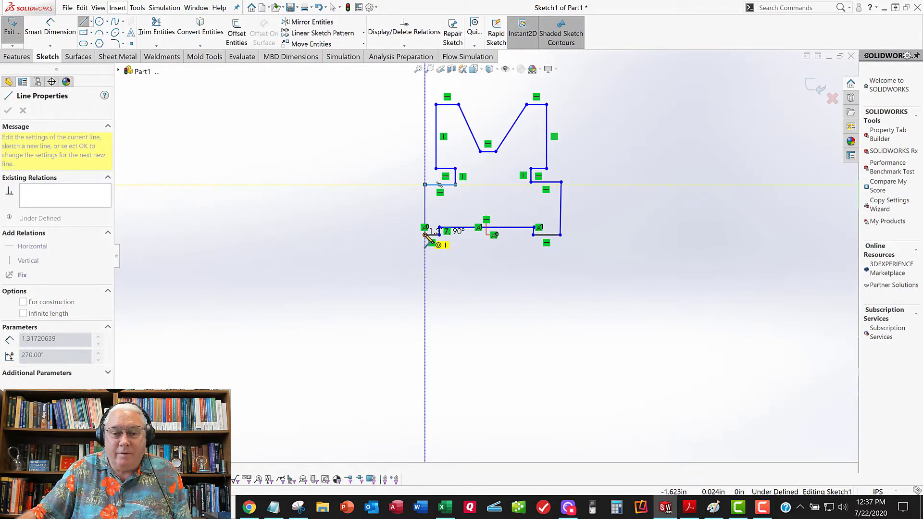
click(425, 235)
right_click(389, 194)
click(408, 197)
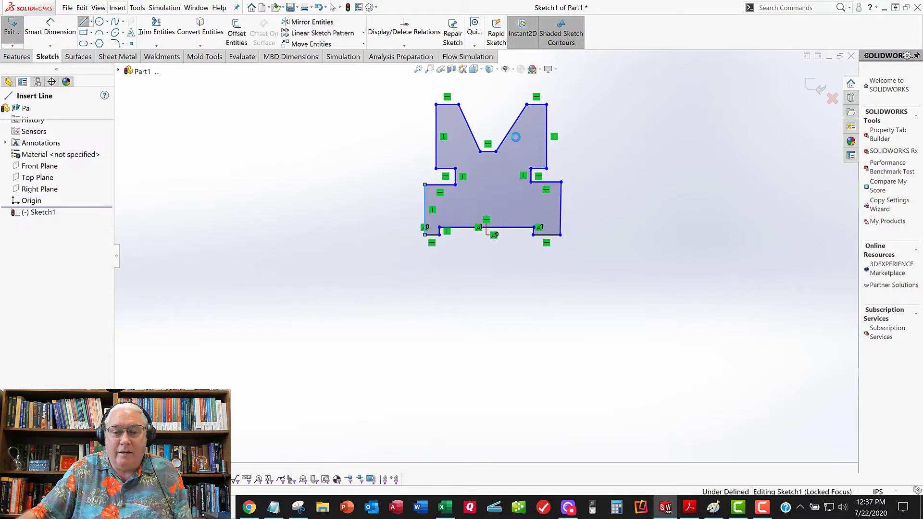
Add vertical relations to the underside notch's slanted right wall and the base's right side
scroll(529, 134, down, 3)
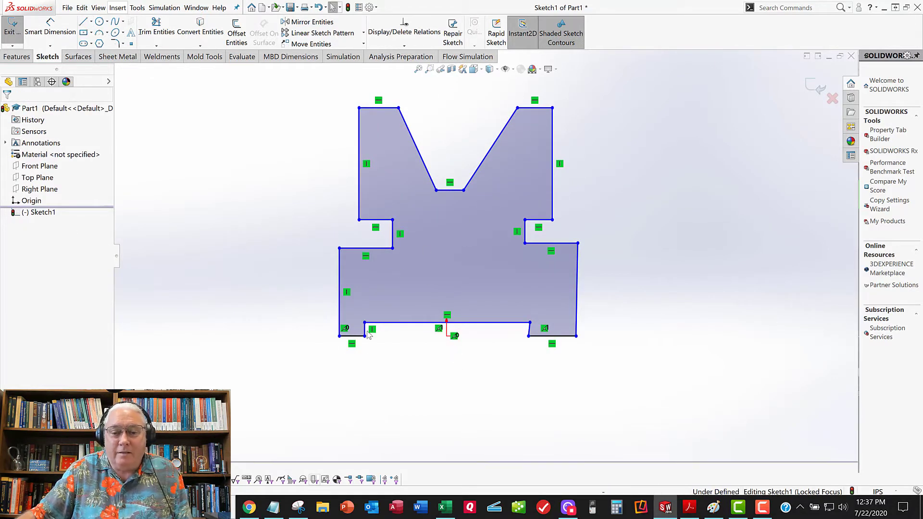
scroll(540, 329, down, 2)
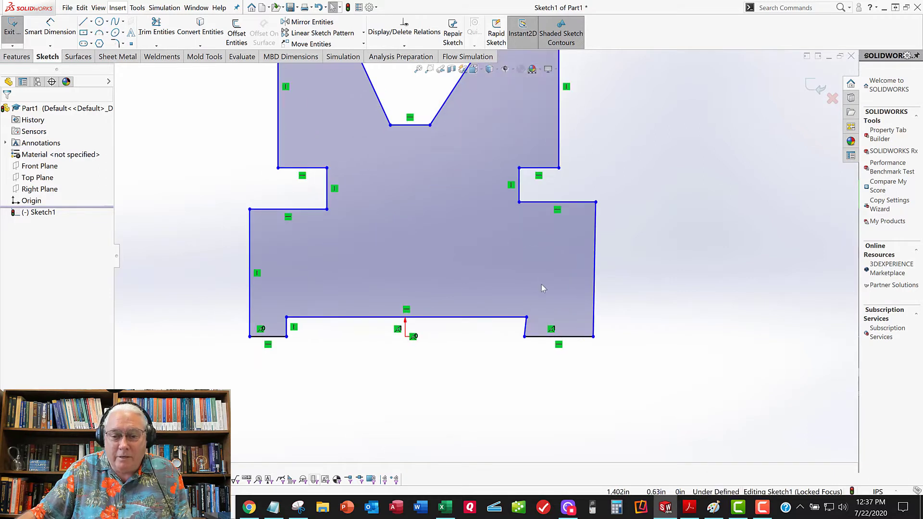
click(525, 328)
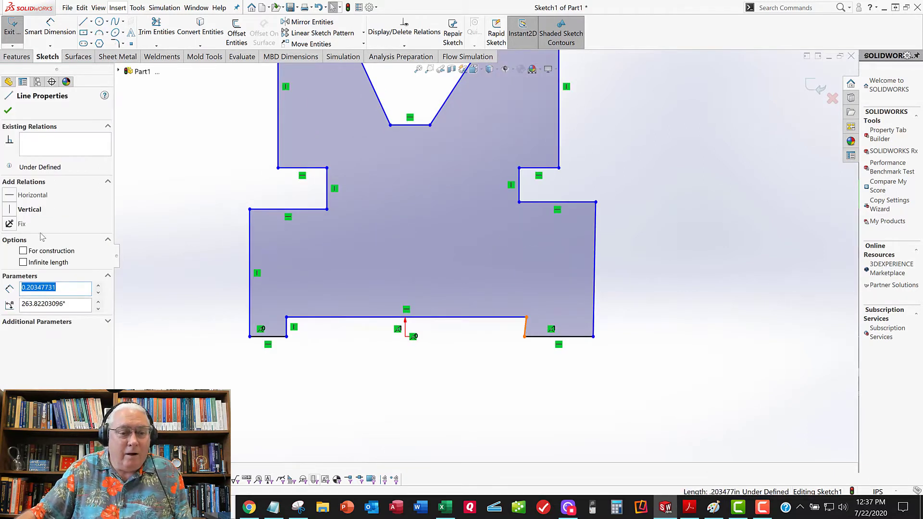
click(13, 210)
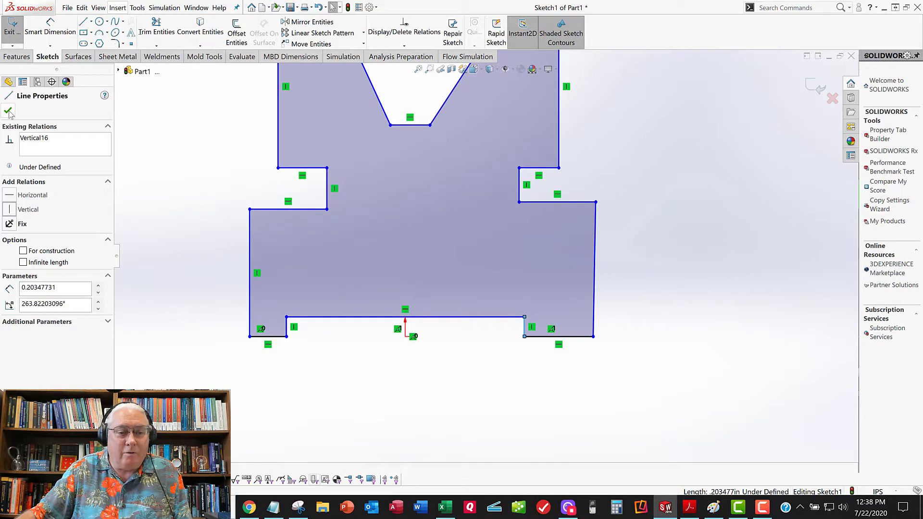
click(8, 111)
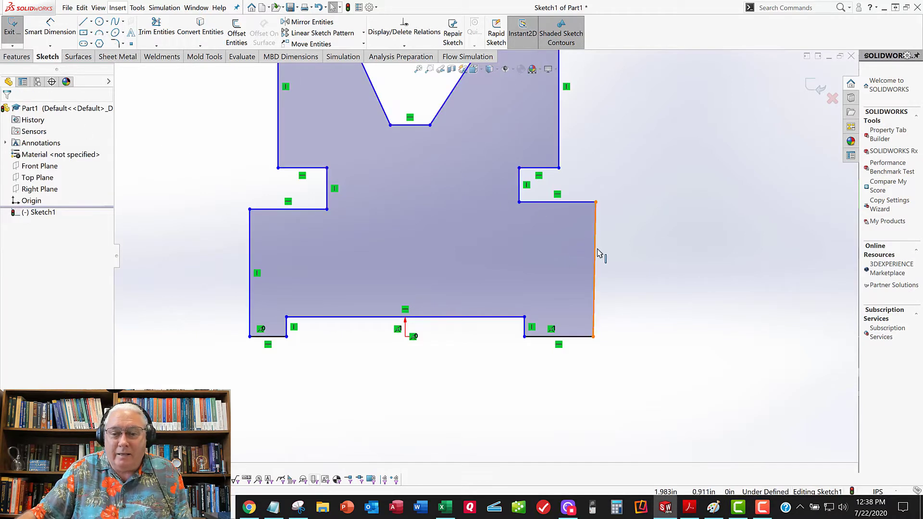
click(594, 269)
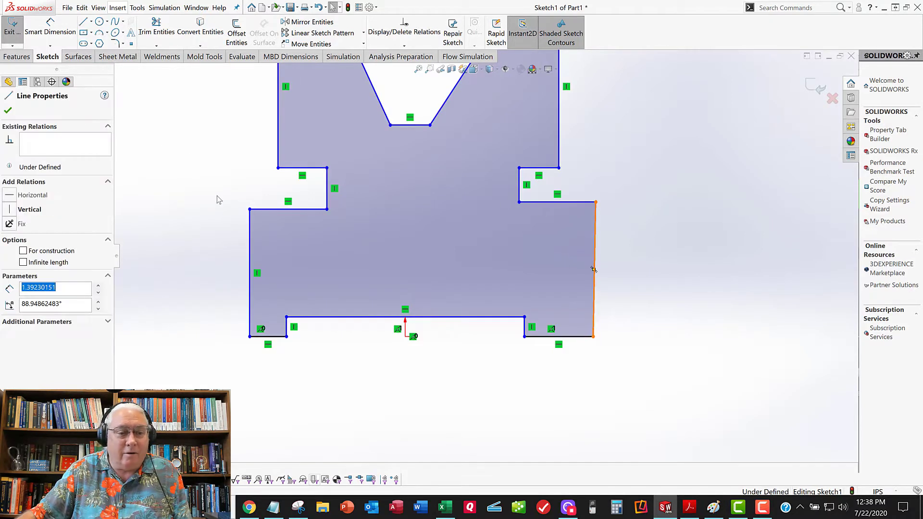
click(13, 210)
click(9, 111)
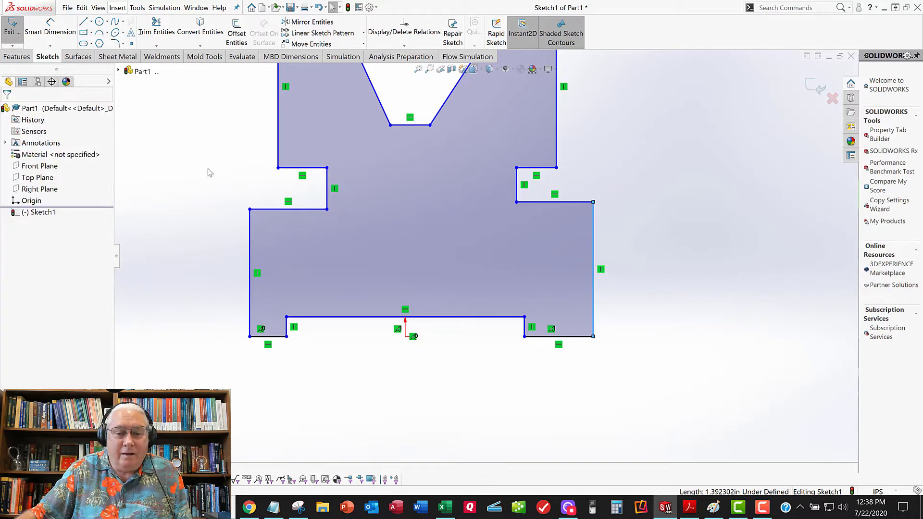
Draw a vertical centerline about 3.56 in long from the origin up through the V-groove
key(z)
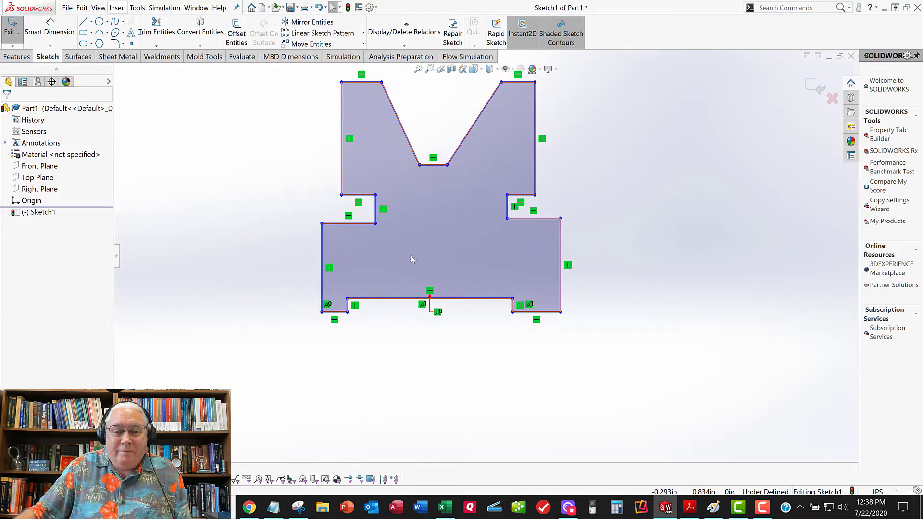
key(z)
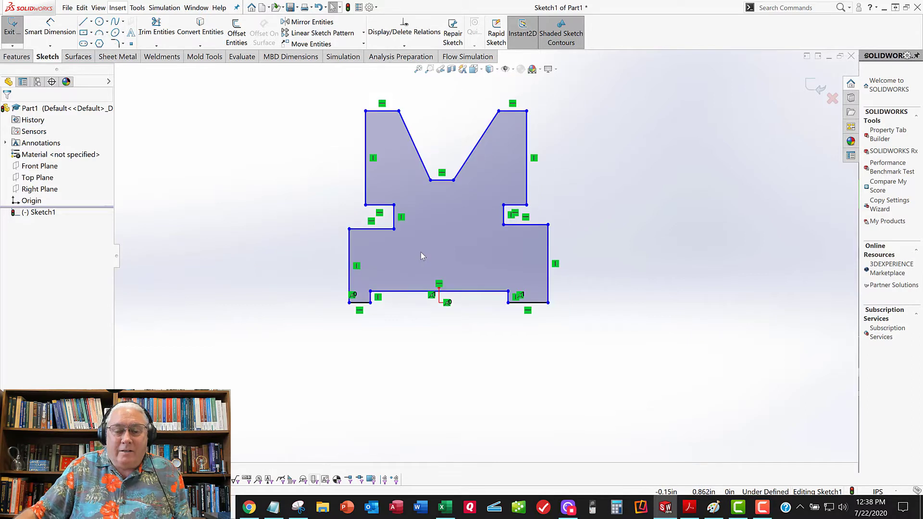
click(439, 284)
key(Escape)
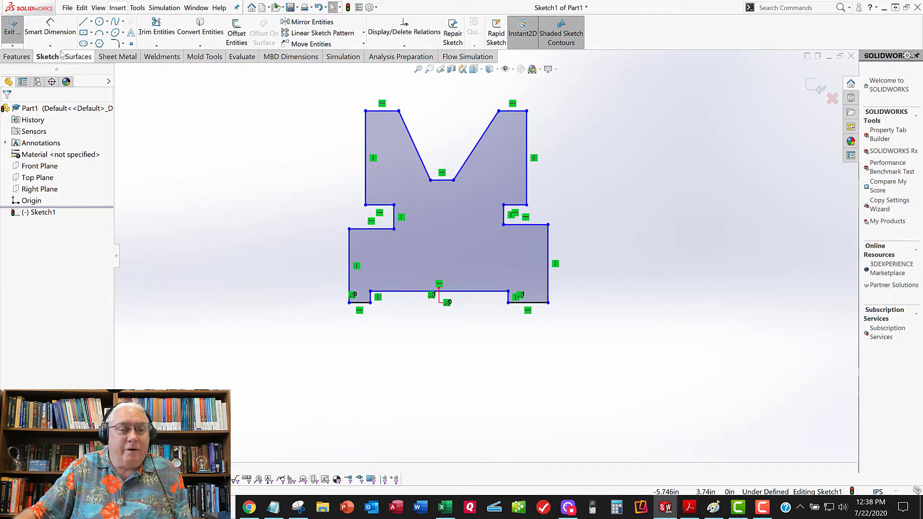
click(91, 22)
click(101, 45)
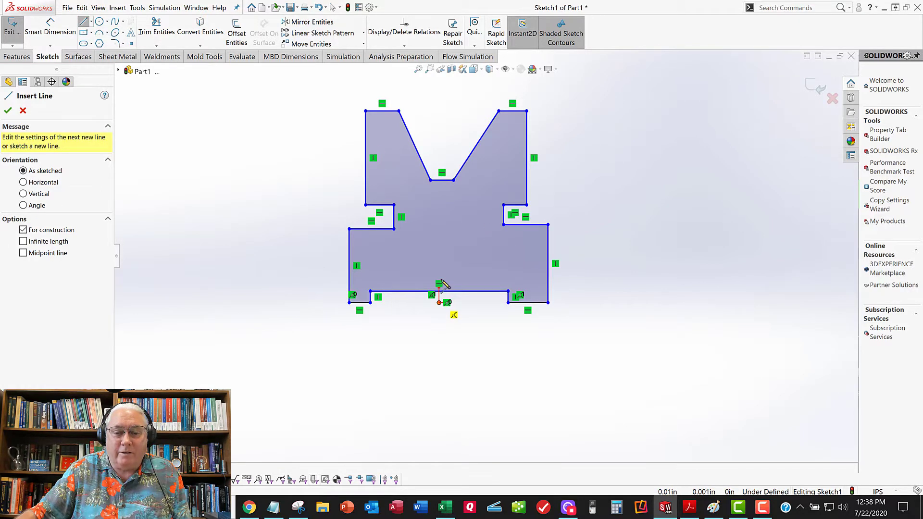
click(439, 302)
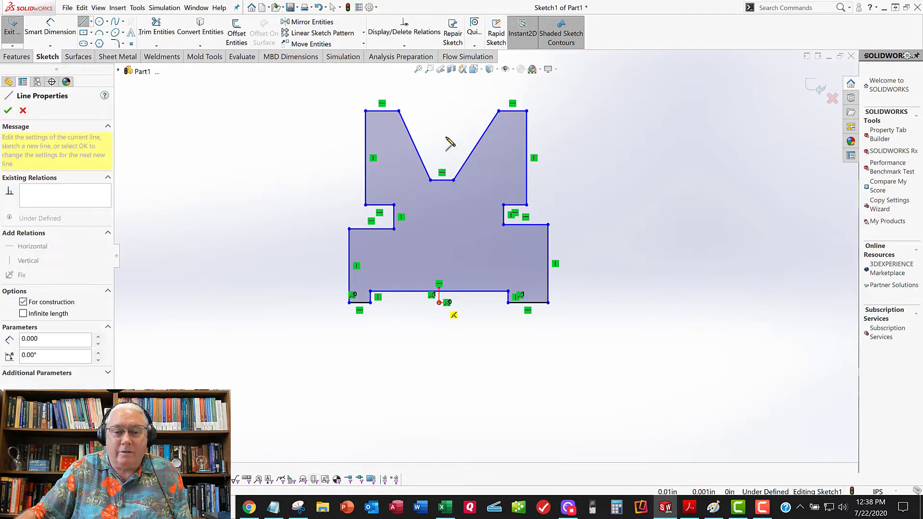
click(439, 103)
right_click(438, 103)
click(542, 119)
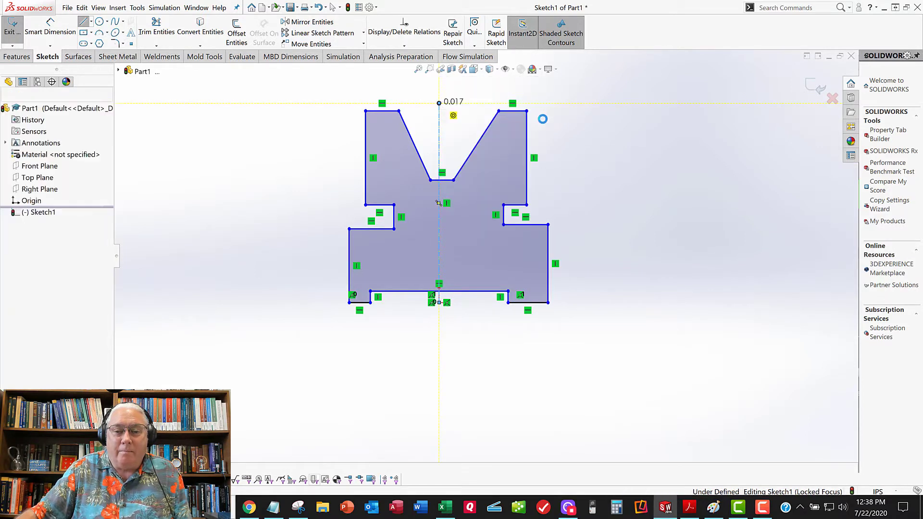
Set the vertical centerline to infinite length
click(440, 138)
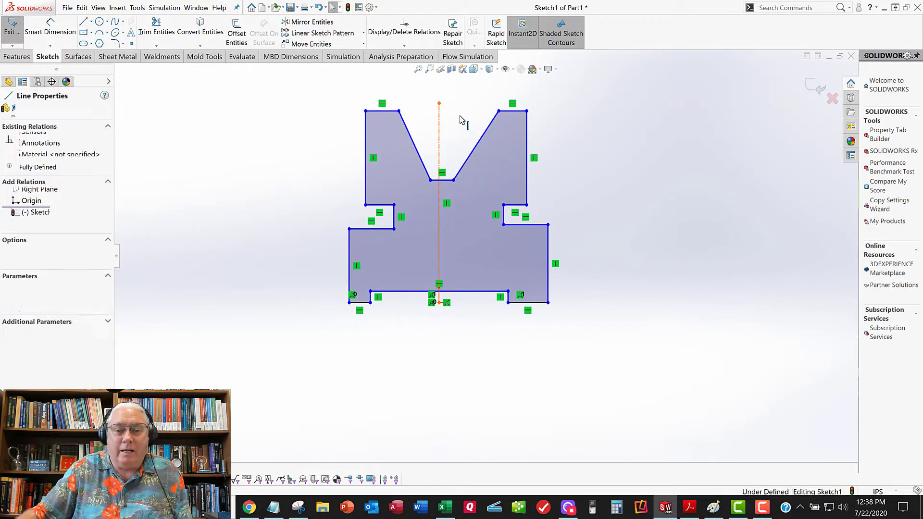
click(23, 262)
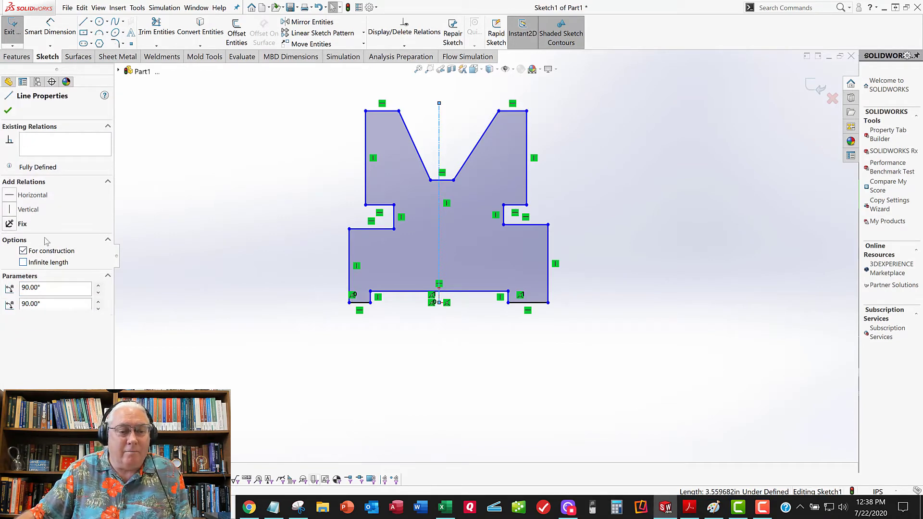
click(7, 114)
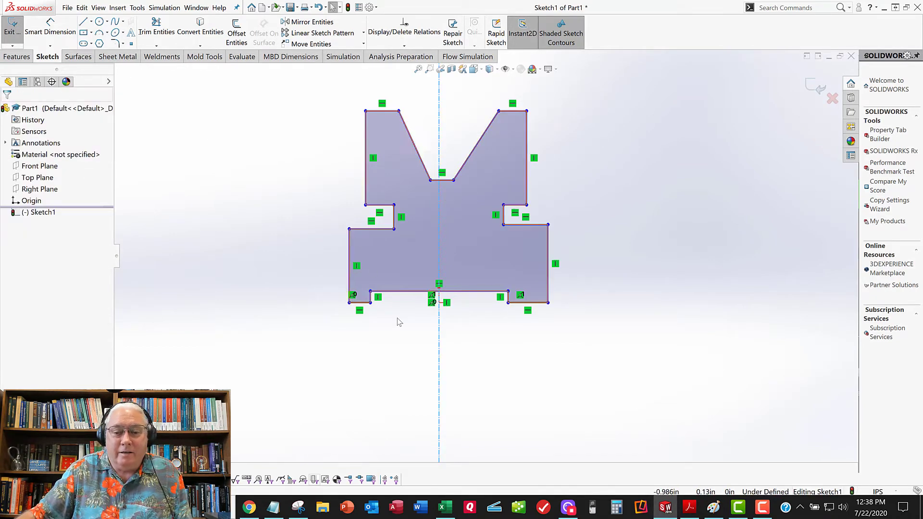
Pull the infinite centerline off the origin and constrain it coincident with the origin
drag(436, 358, 417, 353)
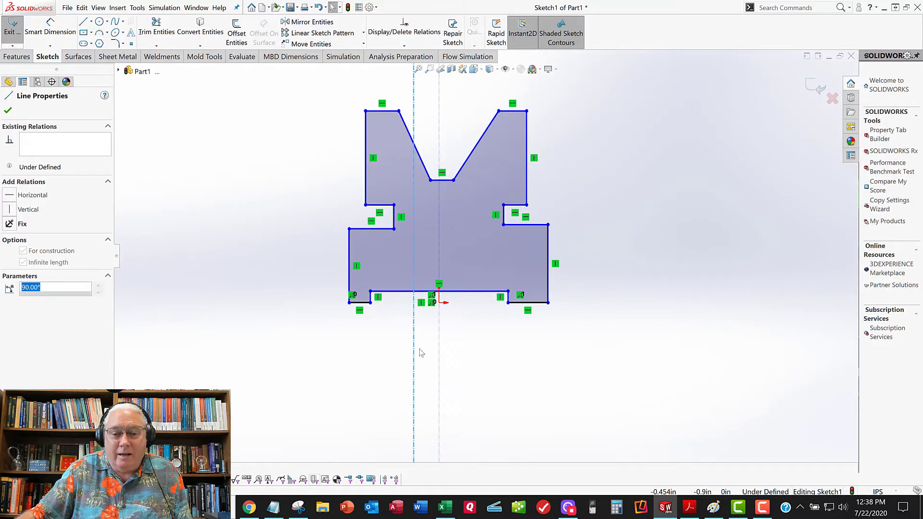
drag(442, 307, 272, 303)
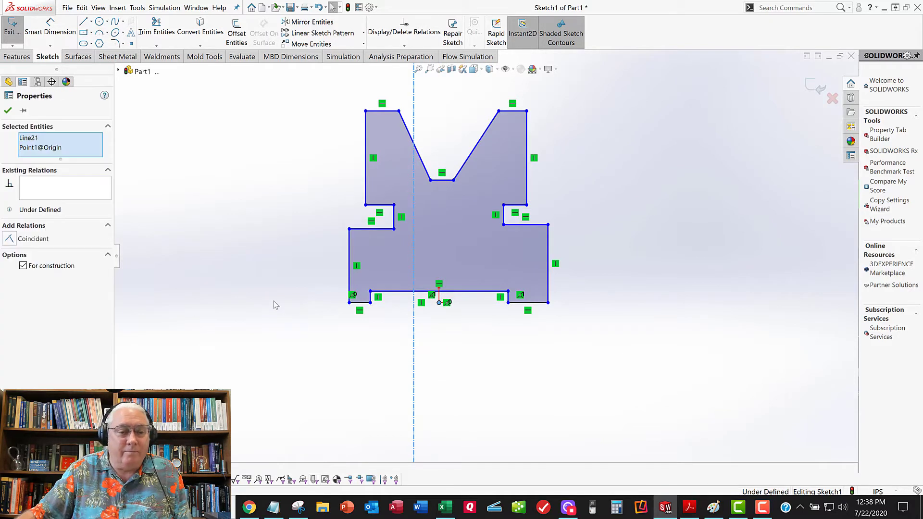
click(9, 238)
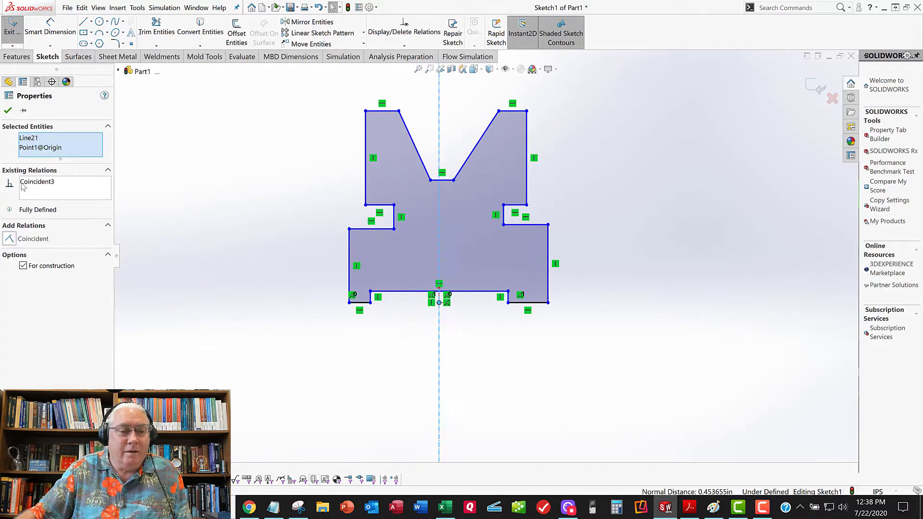
click(7, 110)
key(f)
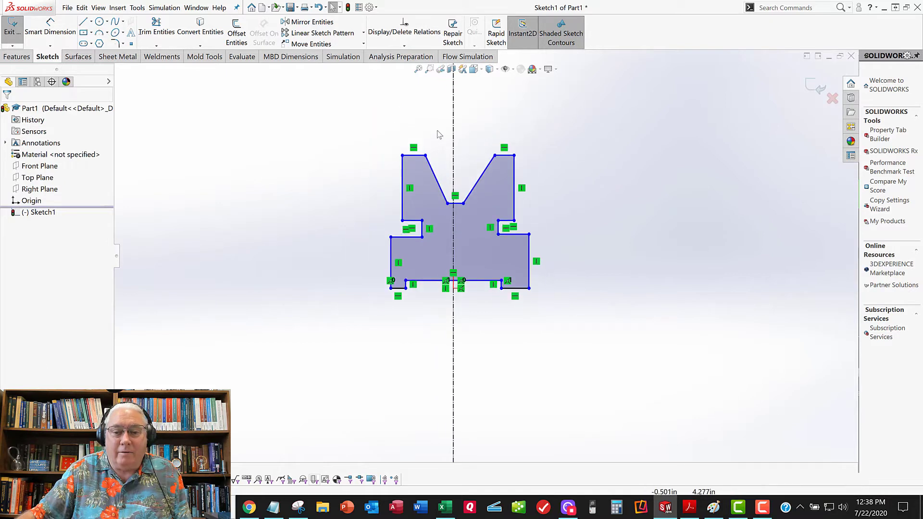
Make the two outer bottom corners of the base symmetric about the centerline
scroll(439, 135, down, 3)
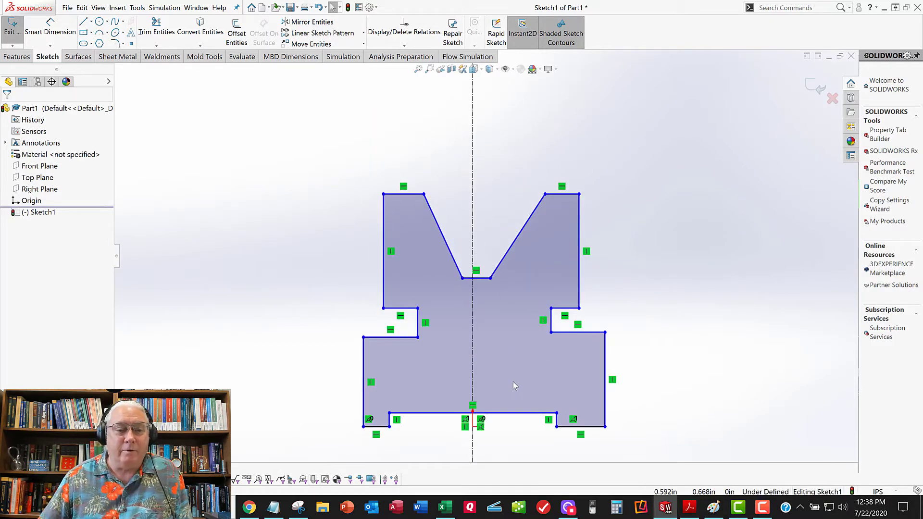
scroll(495, 345, up, 1)
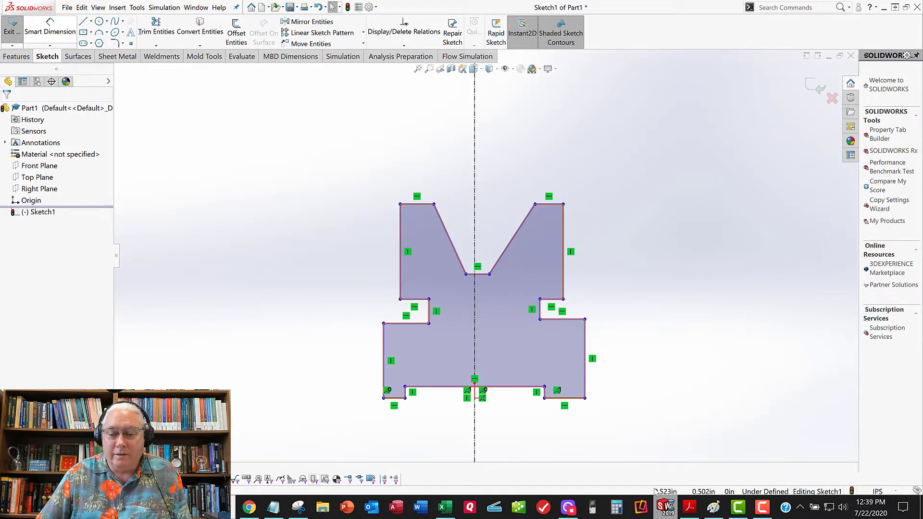
click(432, 449)
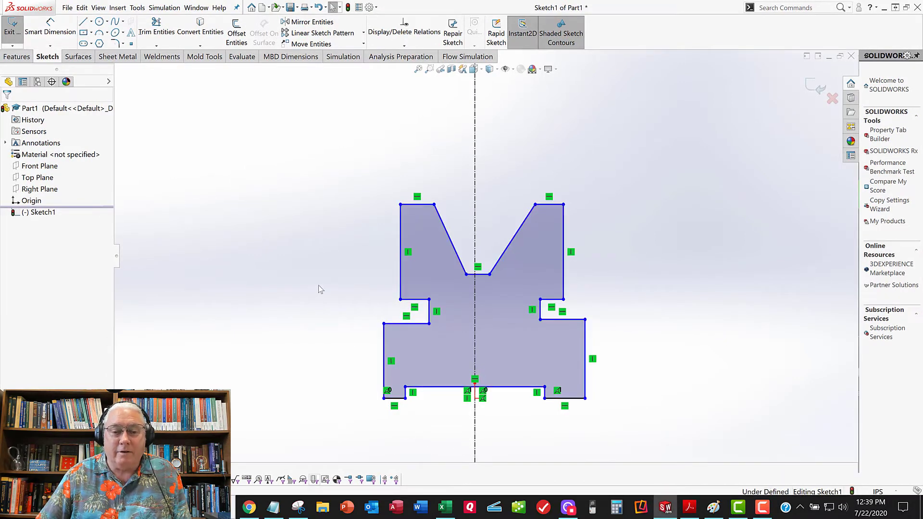
click(384, 399)
click(377, 408)
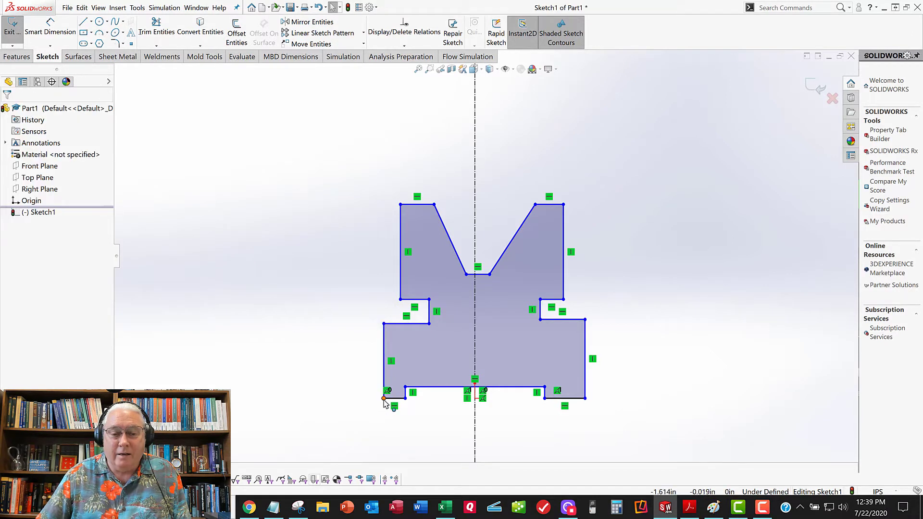
click(384, 399)
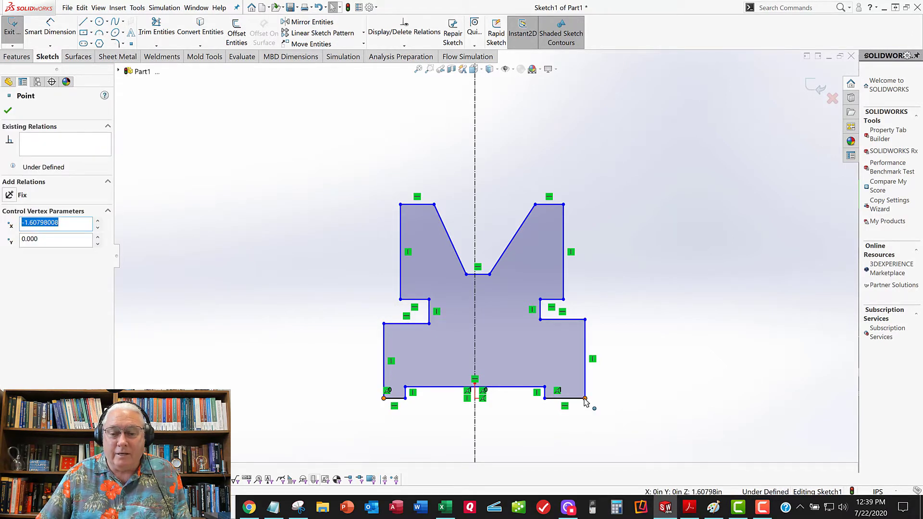
ctrl+click(585, 399)
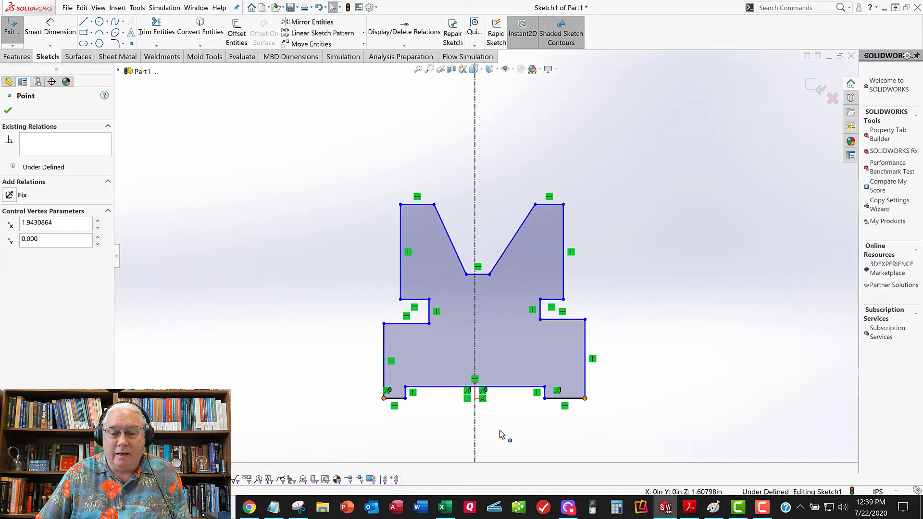
ctrl+click(475, 423)
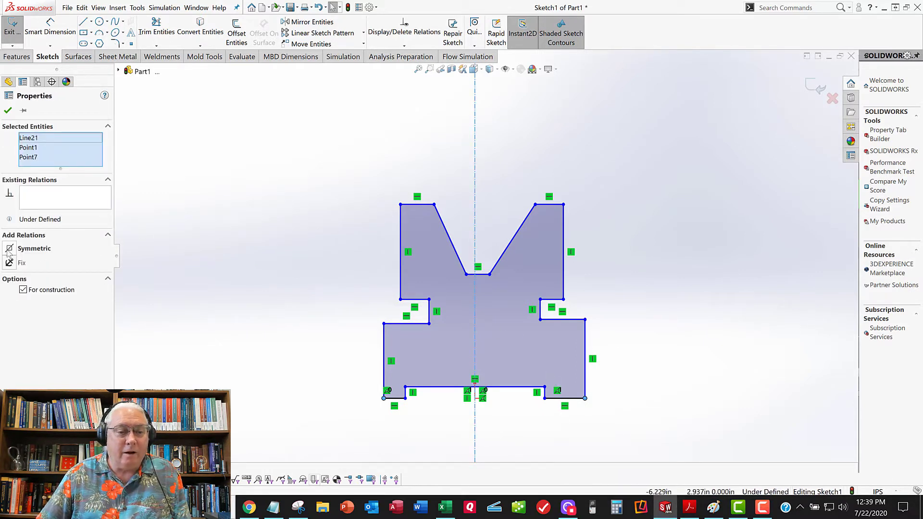
click(10, 249)
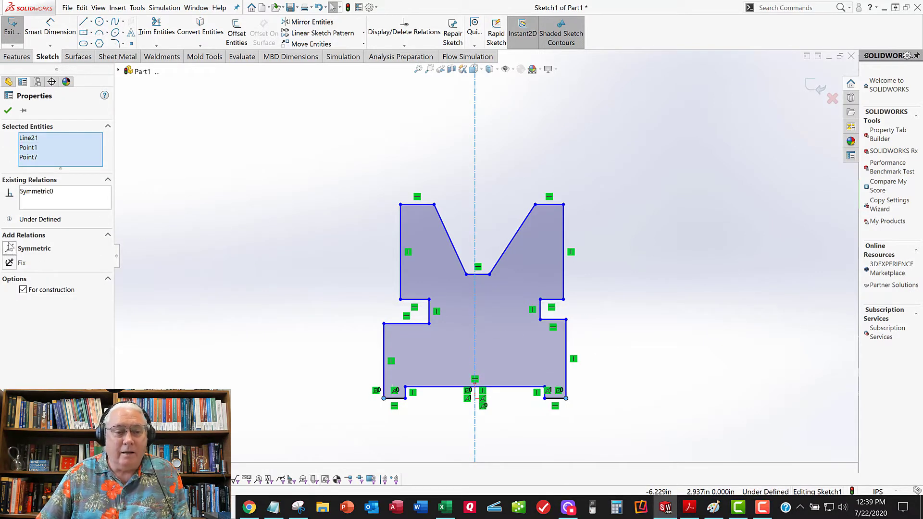
click(8, 111)
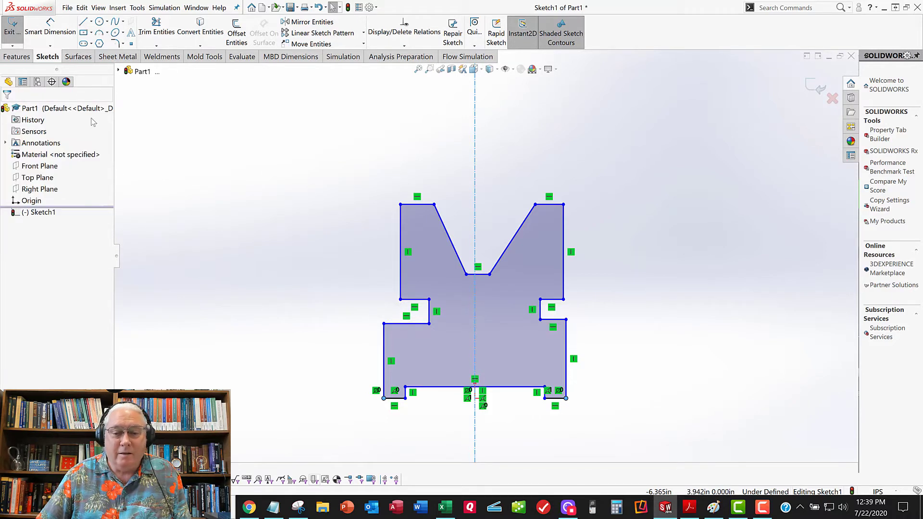
Make the lower inner corners of the two side slots symmetric about the centerline
click(429, 324)
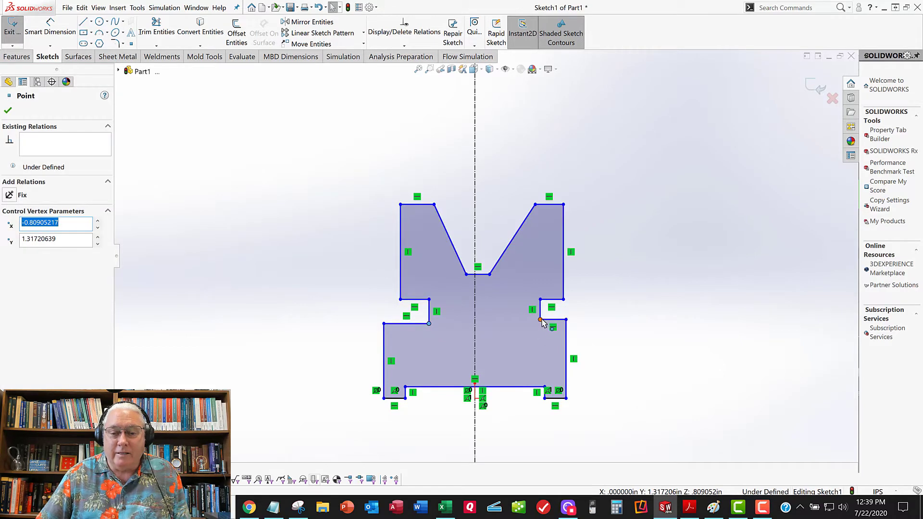
ctrl+click(540, 320)
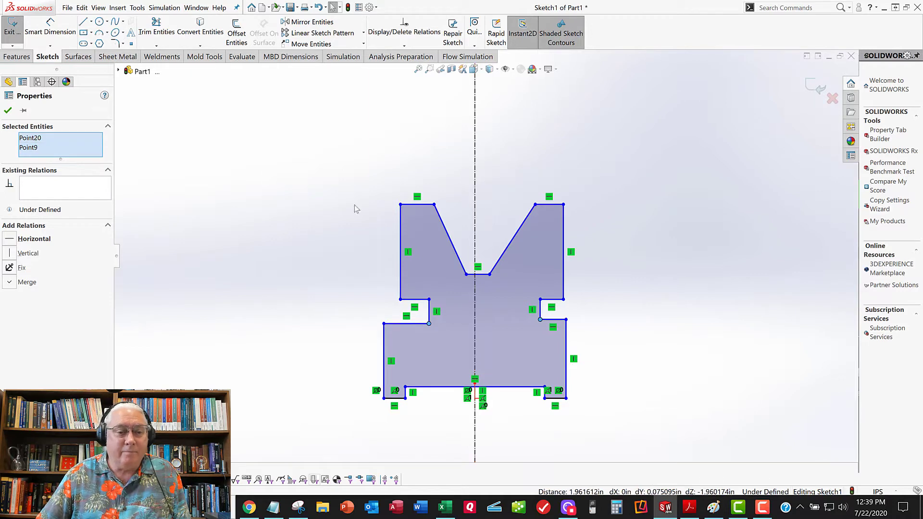
ctrl+click(475, 223)
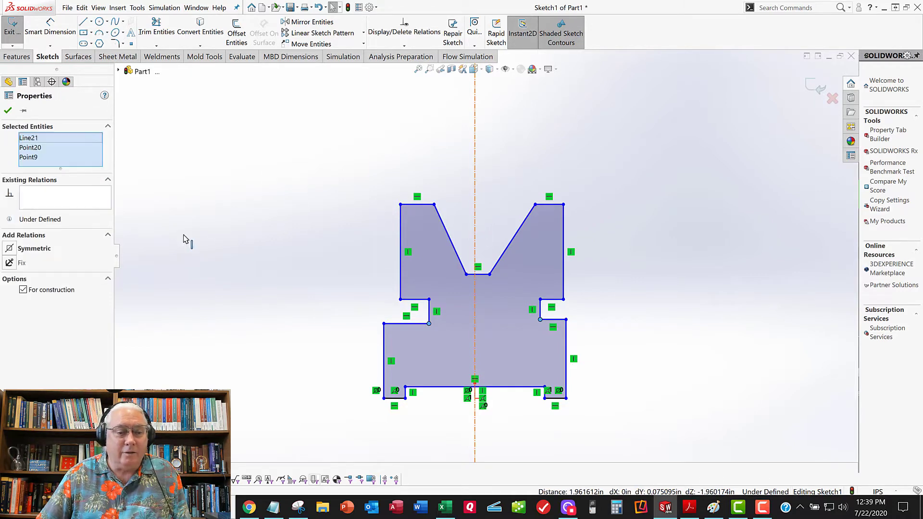
click(17, 249)
click(8, 110)
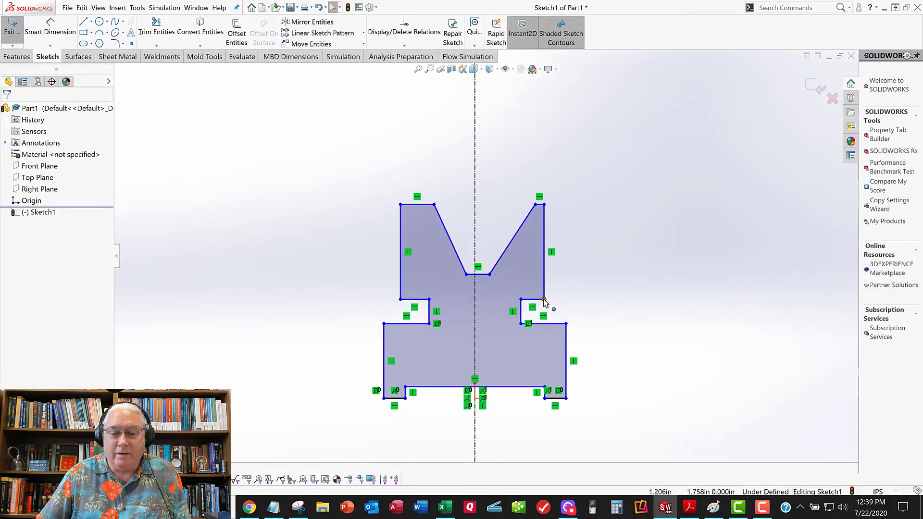
Pull the right-hand corners of the upper body, side slot and base outward, placing the base corner about 1.84 in from the centerline
drag(544, 300, 555, 299)
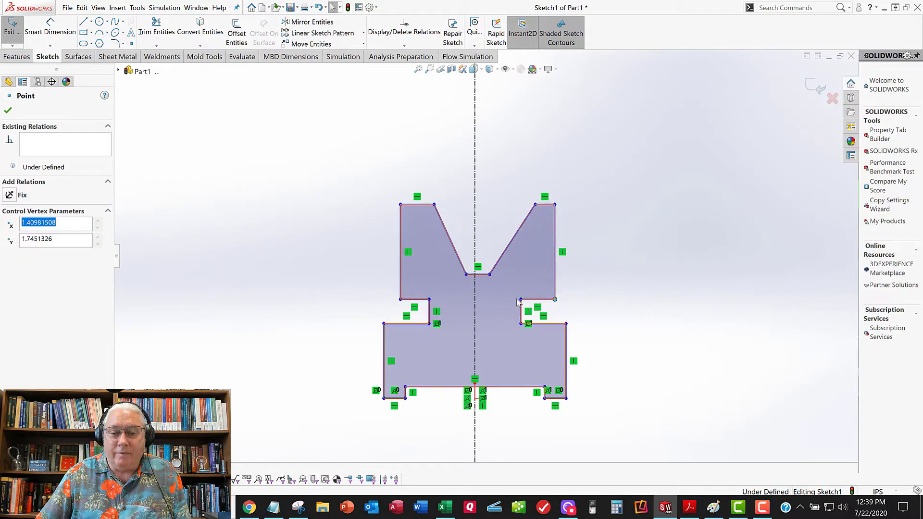
click(521, 310)
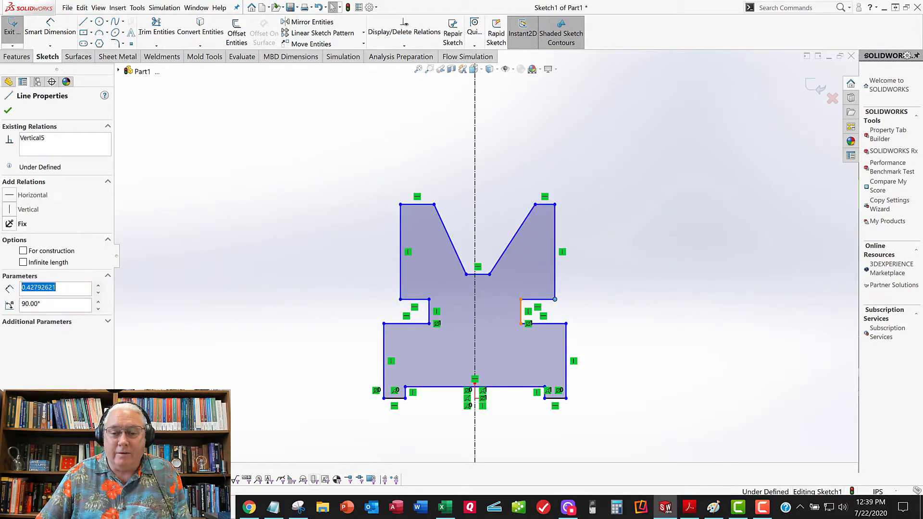
click(535, 311)
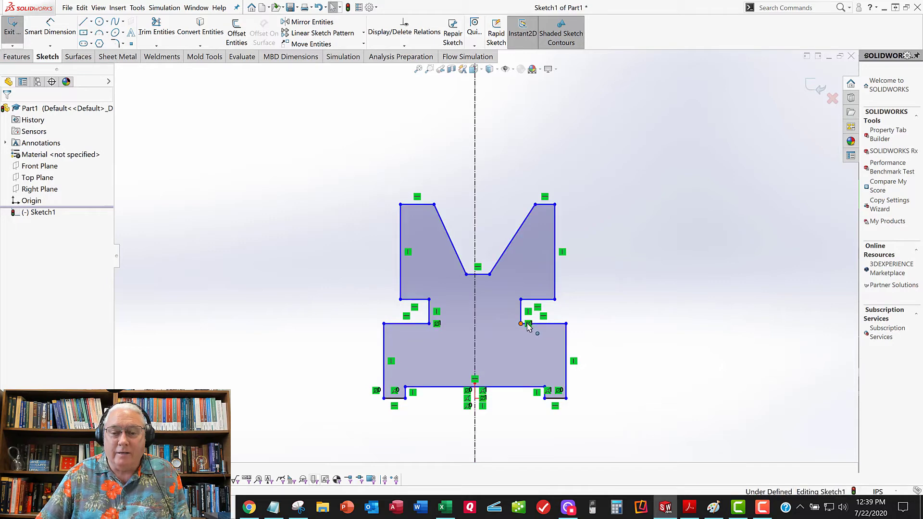
mouse_move(521, 323)
mouse_down()
mouse_move(539, 325)
mouse_move(527, 325)
mouse_up()
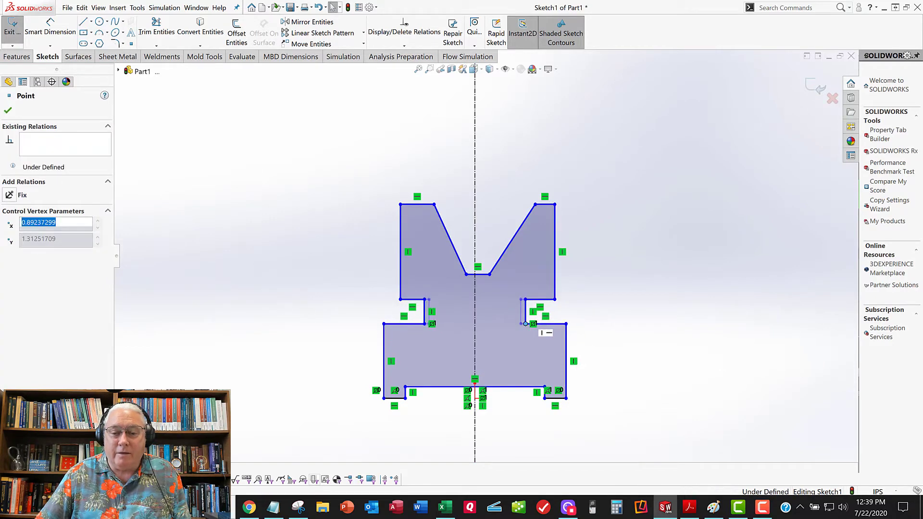
click(575, 402)
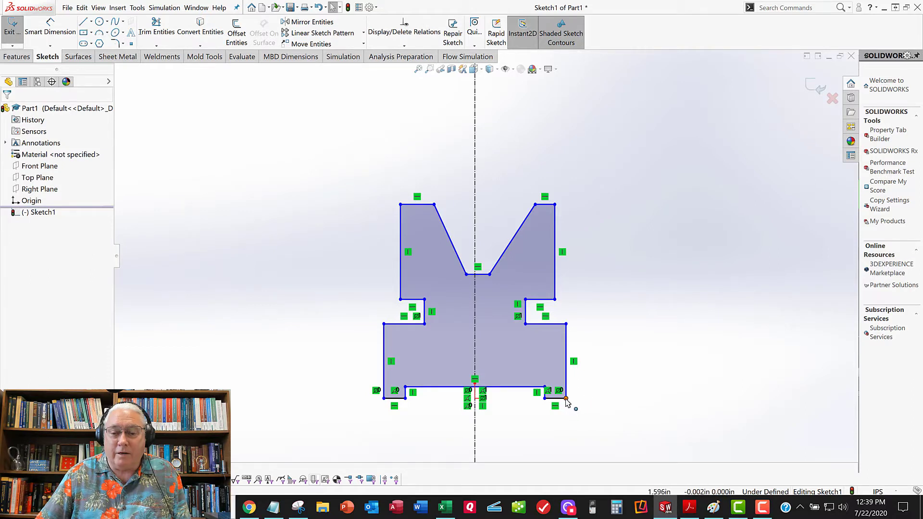
drag(587, 402, 591, 405)
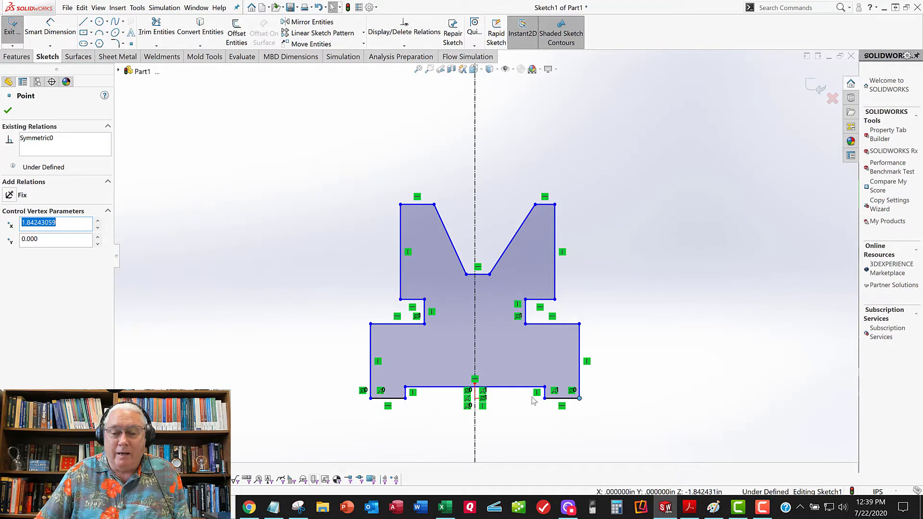
Make the bottom edges of the two feet equal in length
click(394, 401)
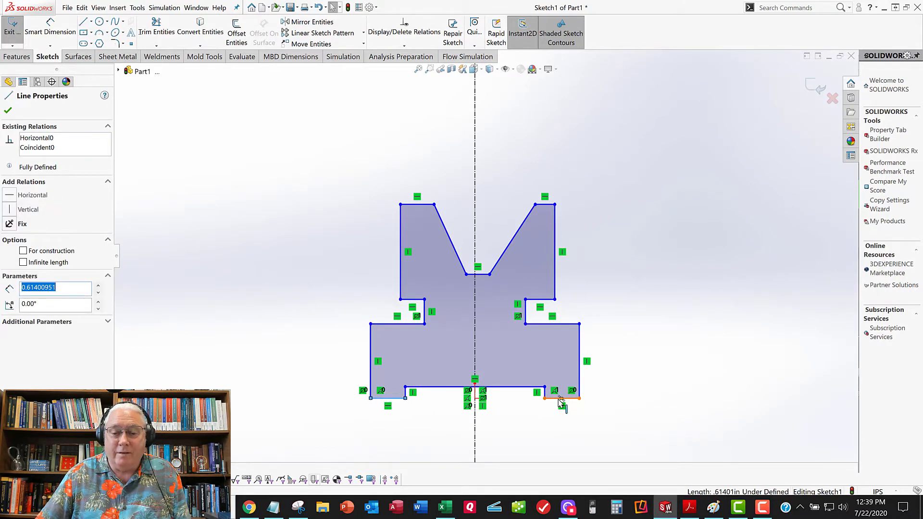
ctrl+click(561, 399)
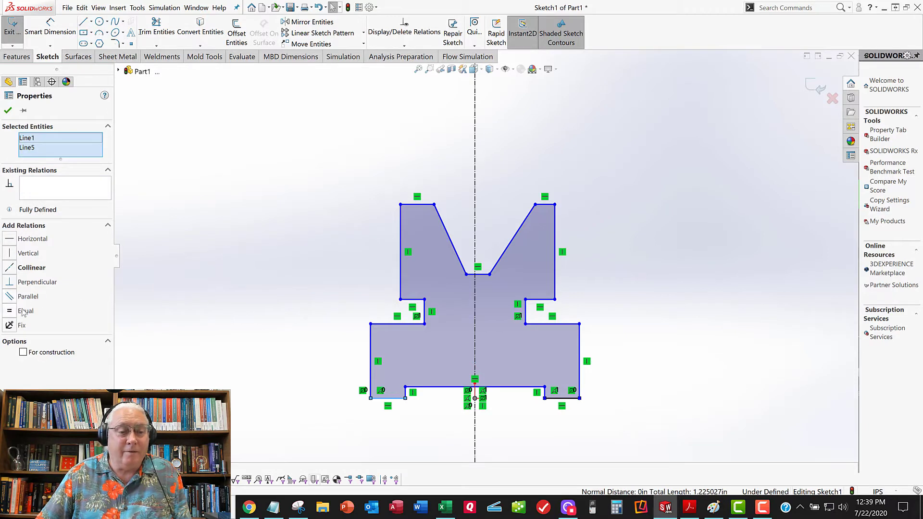
click(24, 311)
click(7, 111)
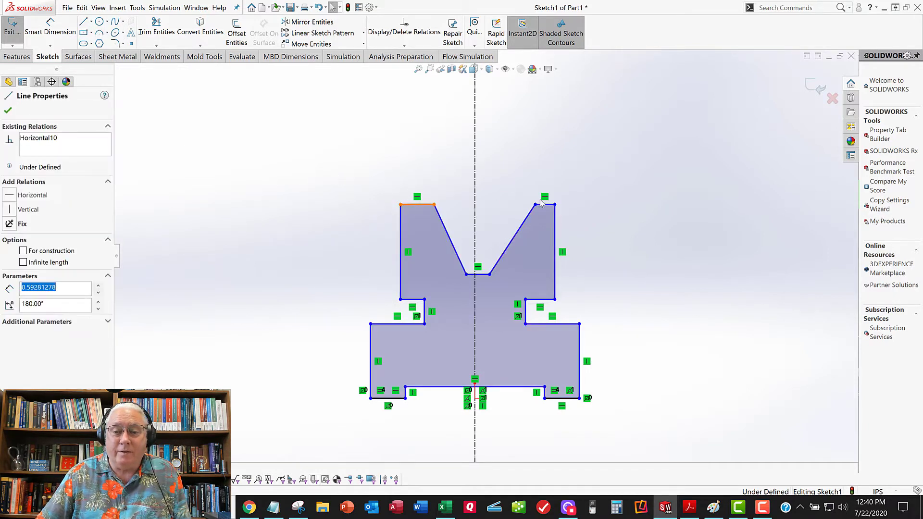
Make the two top edges beside the V-groove equal in length
ctrl+click(543, 204)
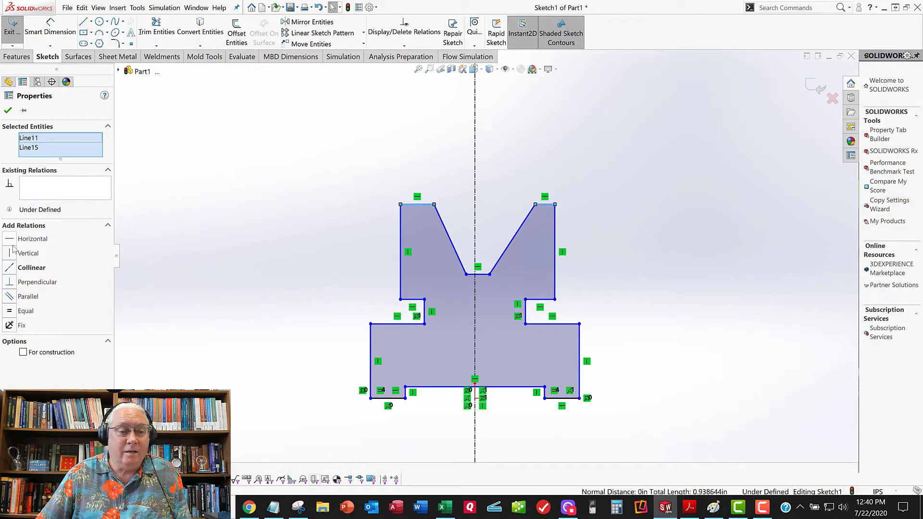
click(9, 311)
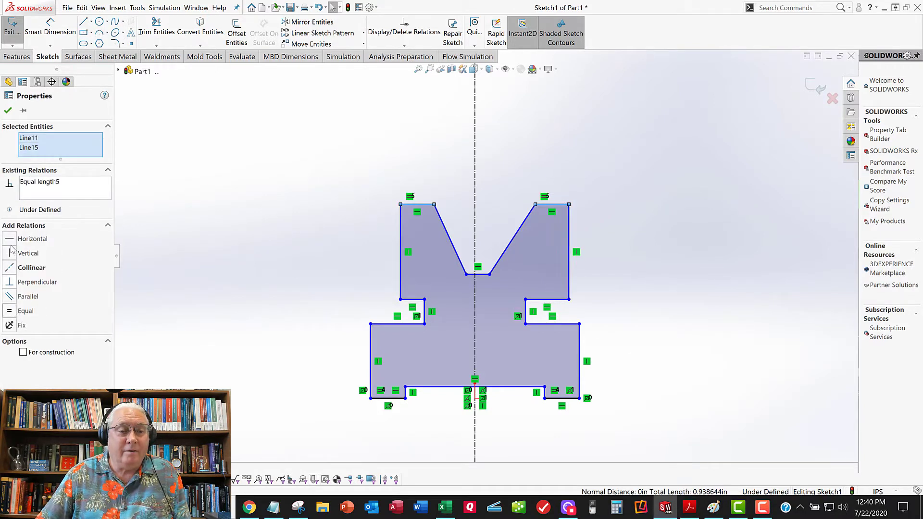
click(9, 109)
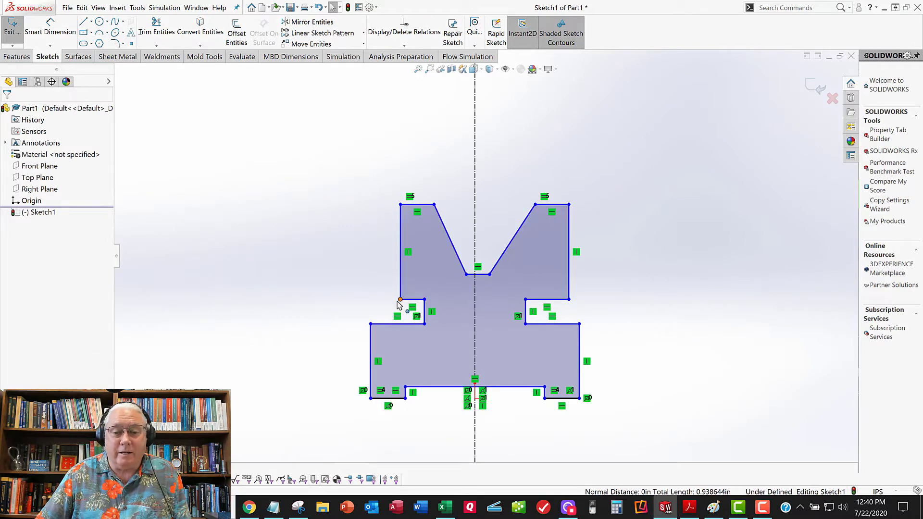
Pull the upper body's lower left corner outward and make it symmetric with the matching right corner about the centerline
drag(402, 302, 380, 301)
click(336, 280)
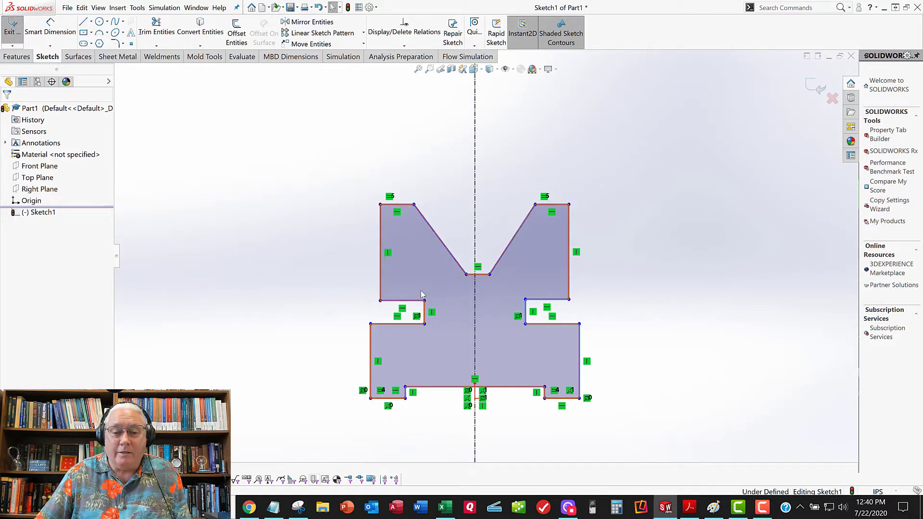
click(381, 300)
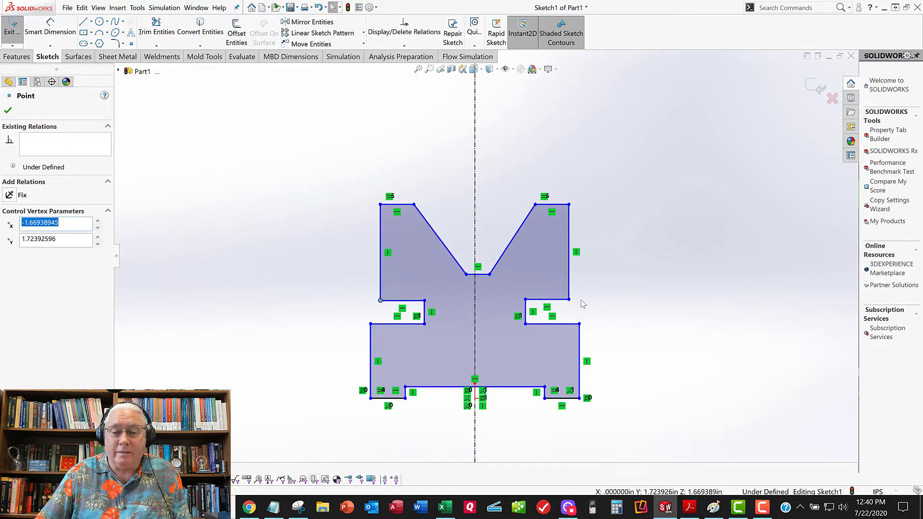
ctrl+click(569, 299)
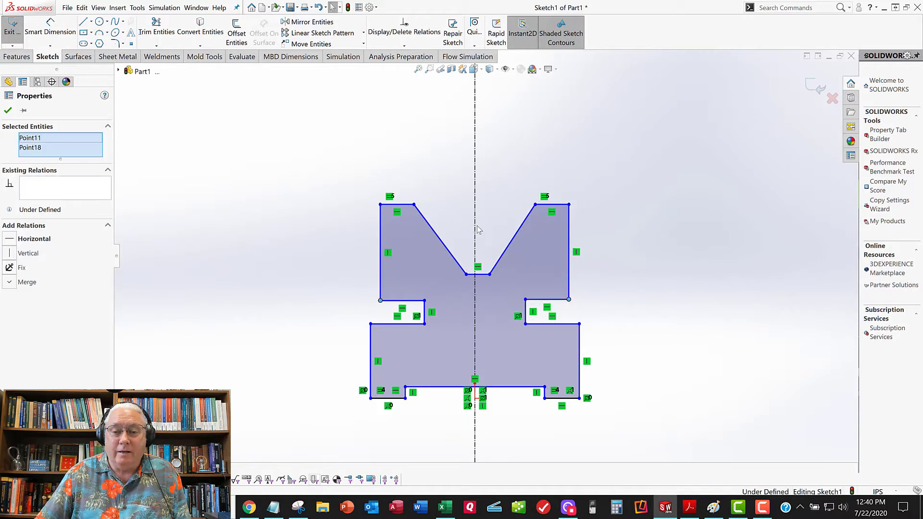
ctrl+click(477, 228)
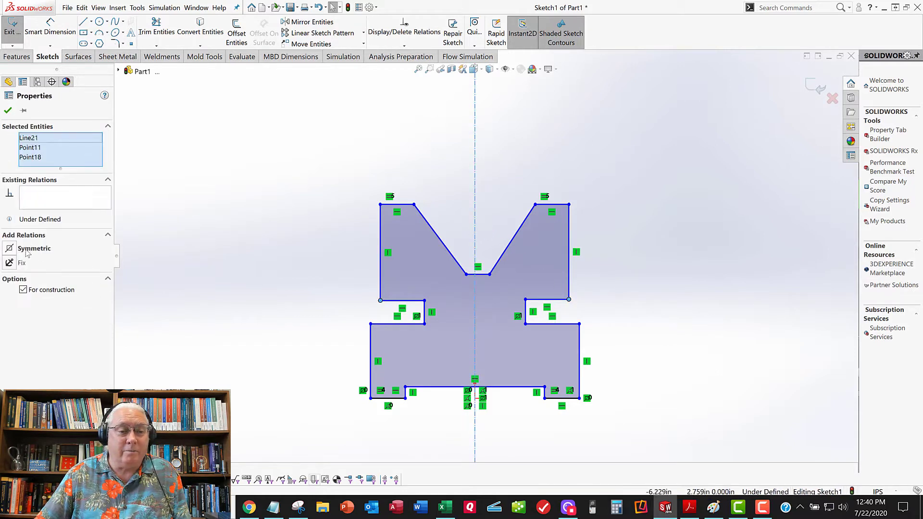
click(11, 249)
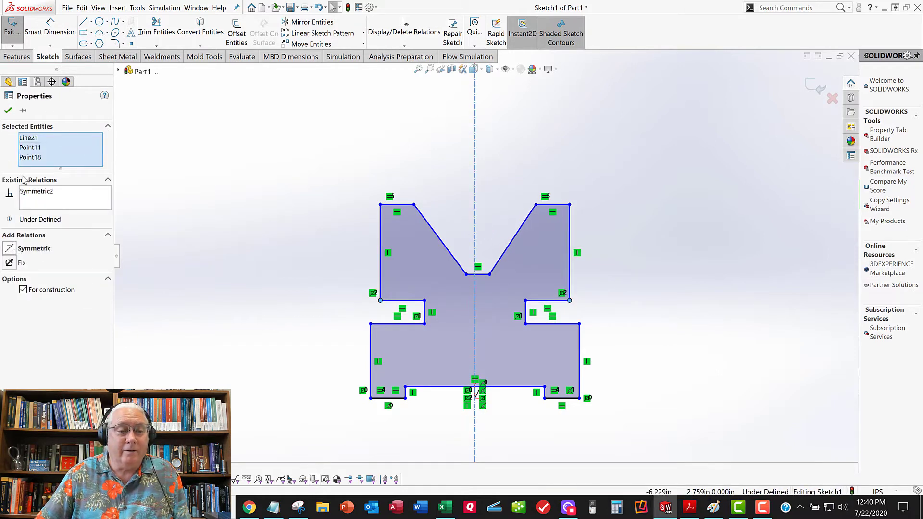
click(8, 110)
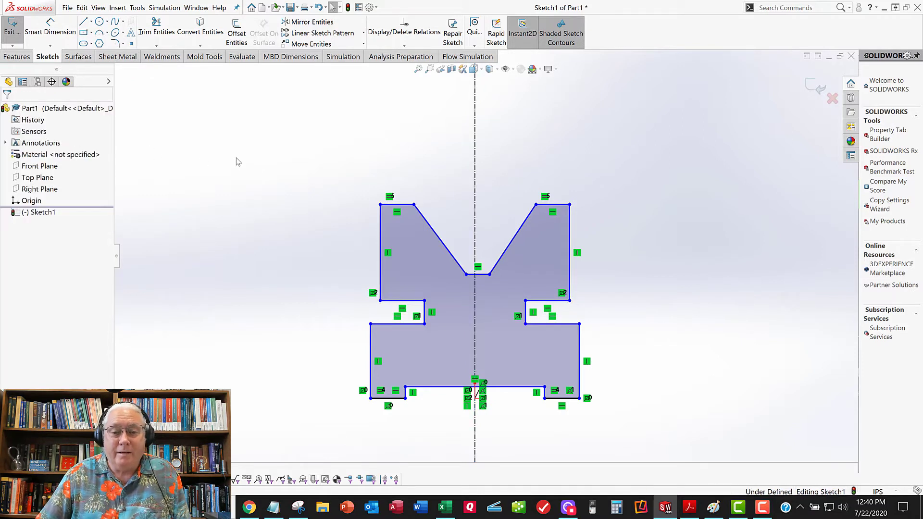
Raise the left top edge of the profile and make the two top edges beside the V-groove collinear
mouse_move(389, 208)
mouse_down()
mouse_move(397, 207)
mouse_move(378, 209)
mouse_move(377, 201)
mouse_move(384, 219)
mouse_move(373, 212)
mouse_move(411, 197)
mouse_move(410, 187)
mouse_up()
key(Escape)
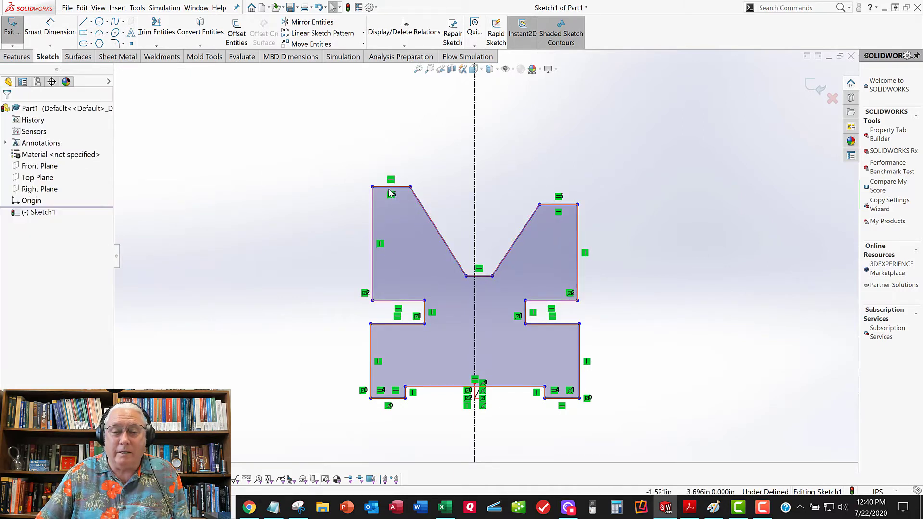
click(389, 189)
click(524, 177)
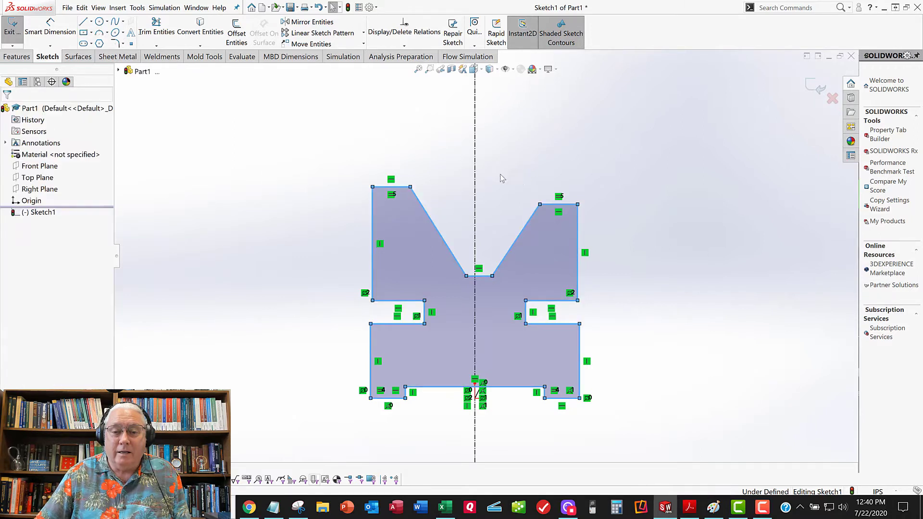
click(551, 204)
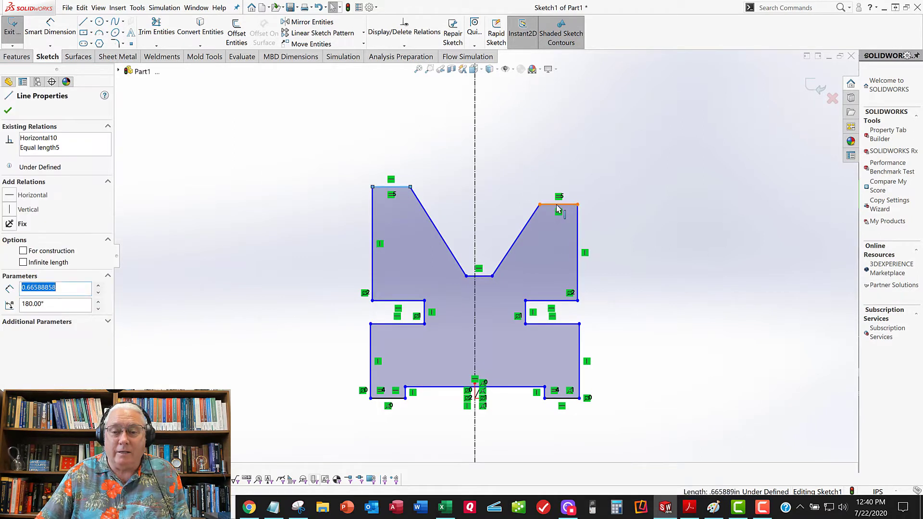
ctrl+click(421, 193)
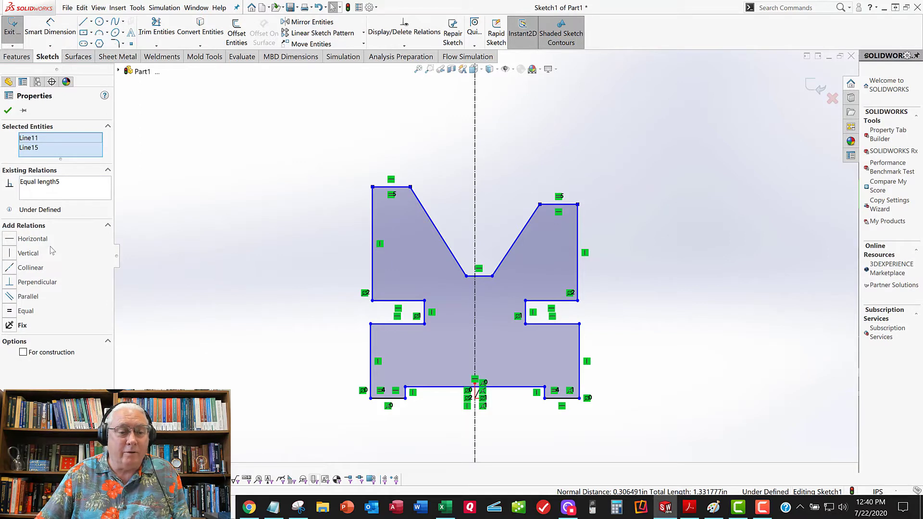
click(8, 267)
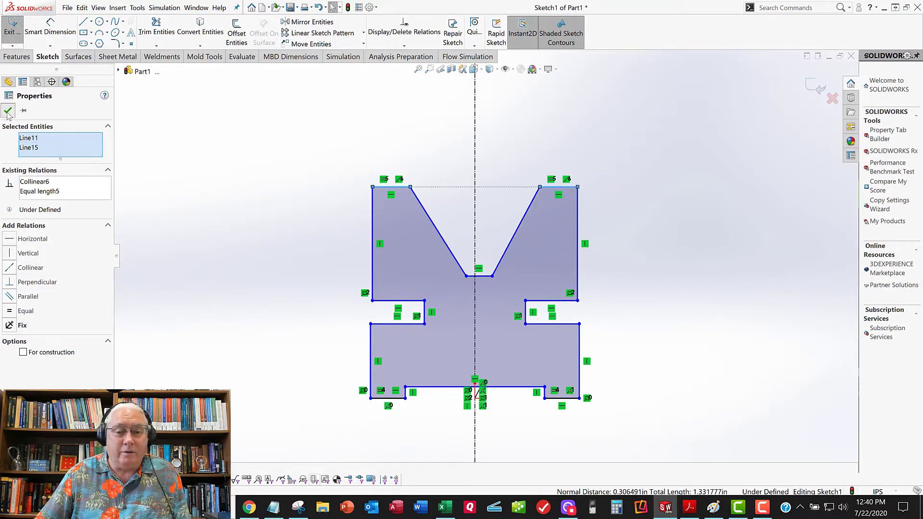
click(226, 173)
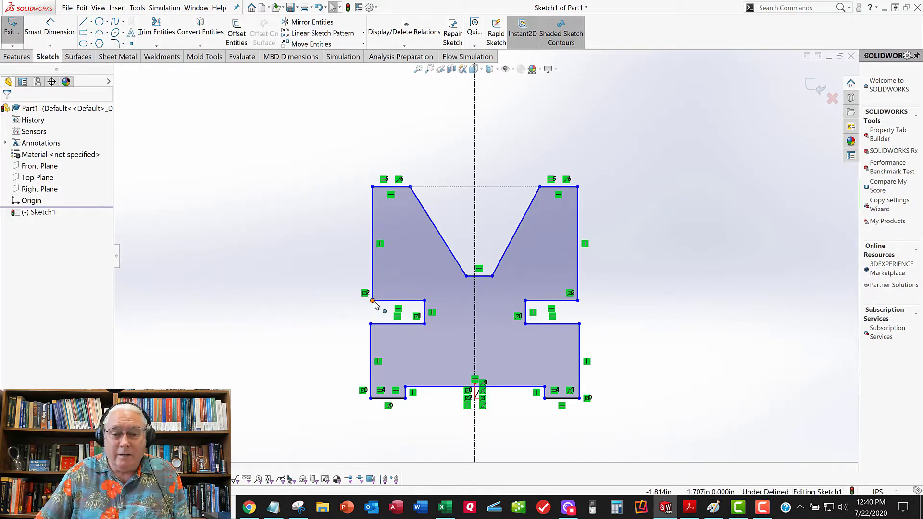
Widen the side slots vertically by moving their left outer corners, and pull the left end of the V-groove floor outward
drag(373, 302, 375, 333)
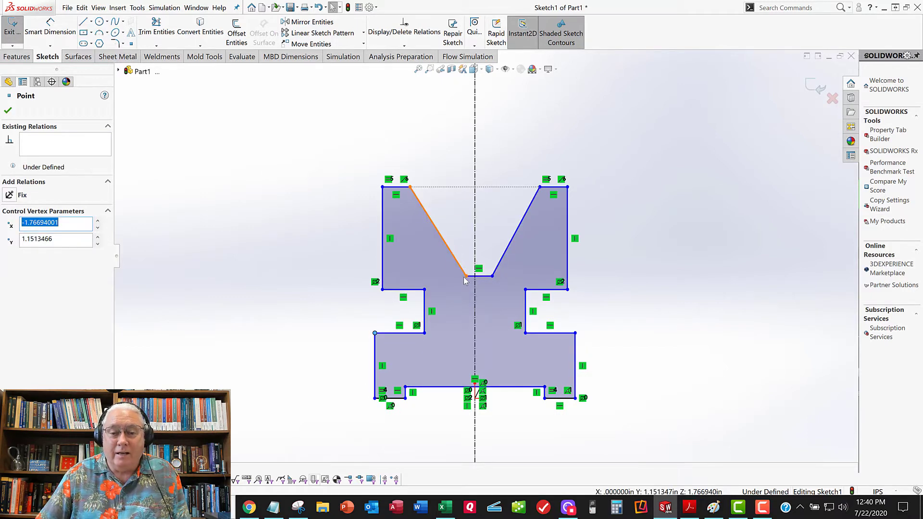
drag(463, 278, 453, 278)
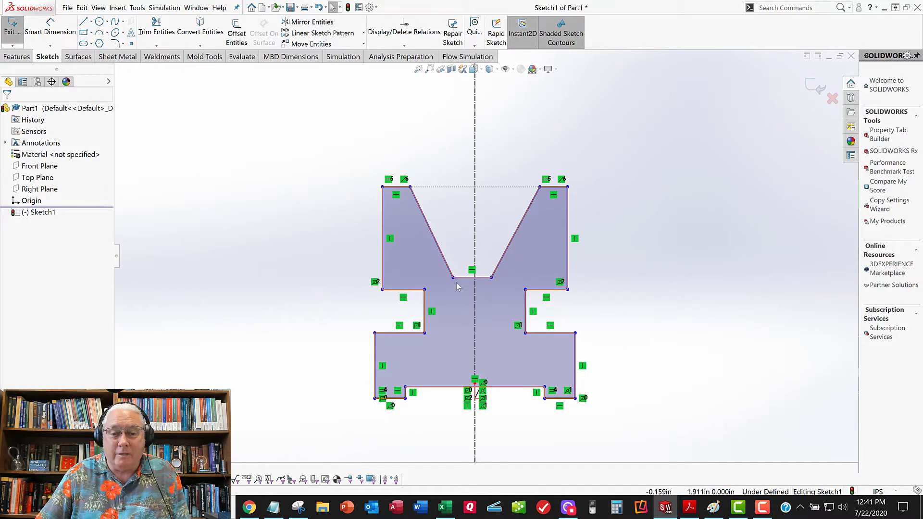
Make the two ends of the V-groove floor symmetric about the centerline
click(491, 278)
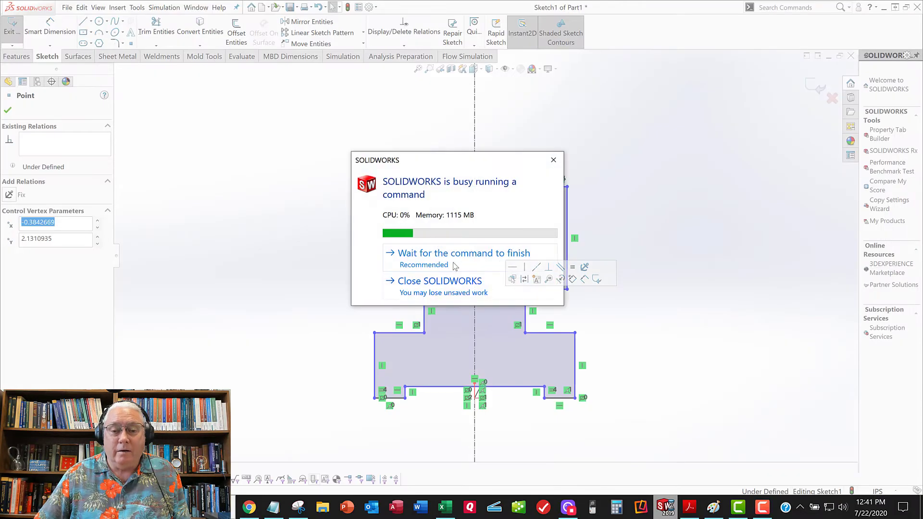
ctrl+click(453, 277)
key(Escape)
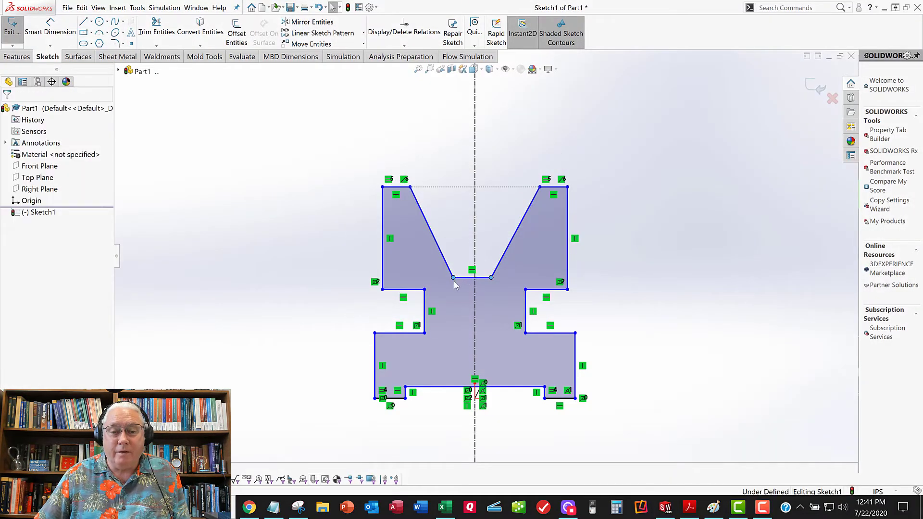
ctrl+click(491, 277)
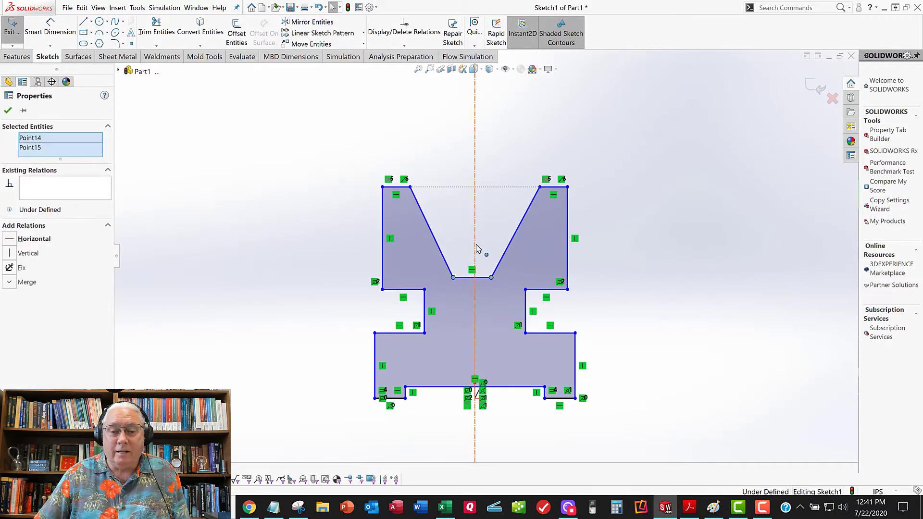
ctrl+click(479, 209)
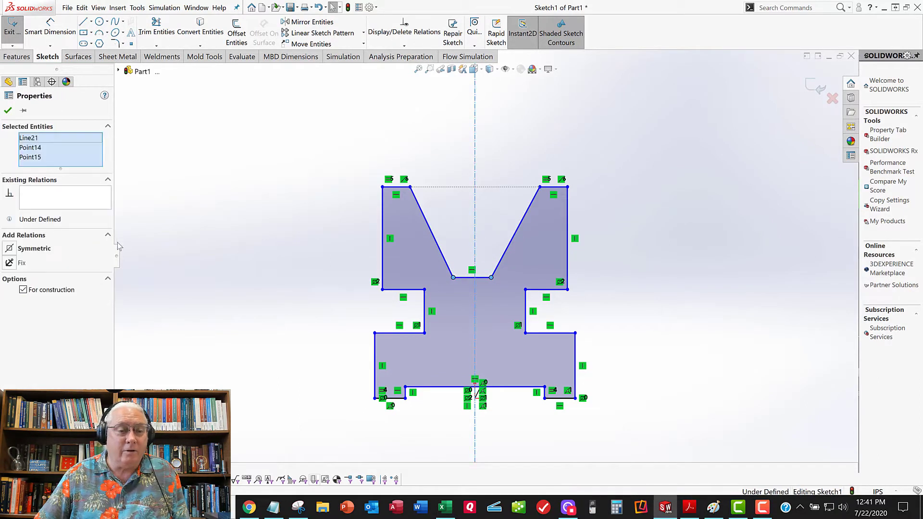
click(10, 249)
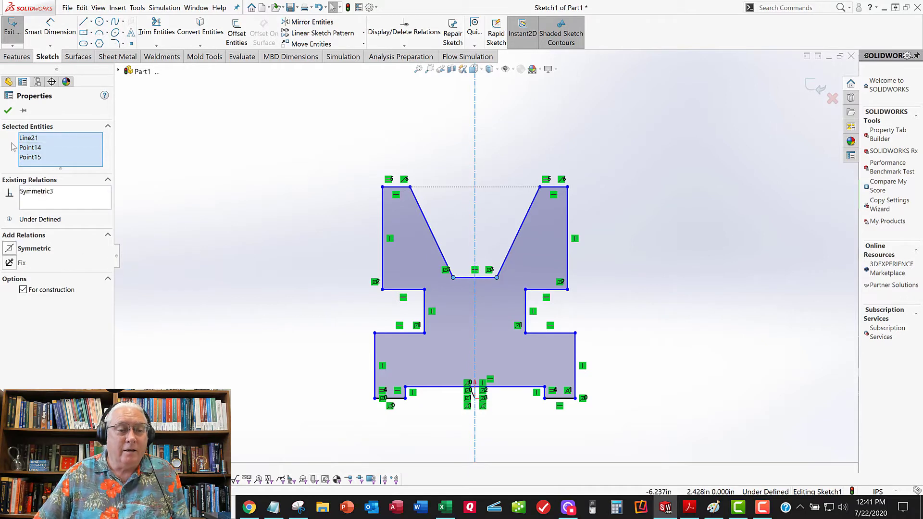
Raise the V-groove floor and widen it slightly by moving its left end up and outward
click(8, 112)
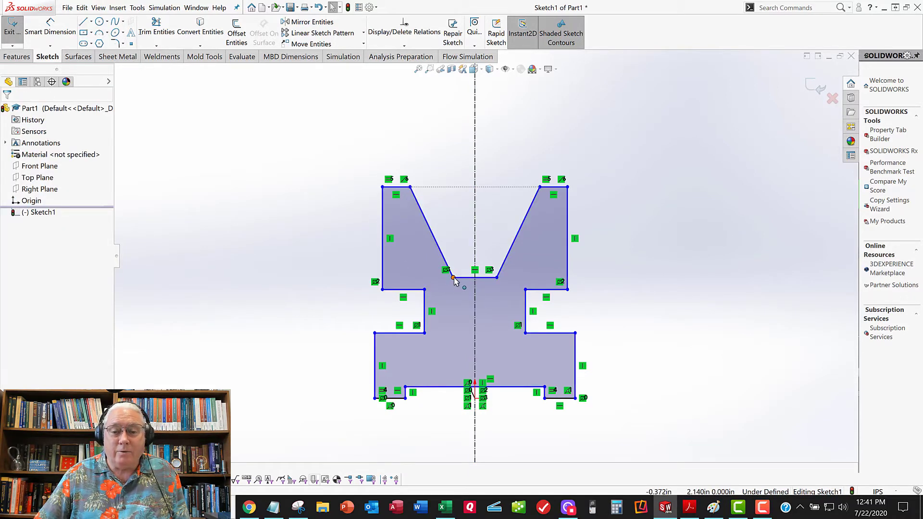
drag(450, 282, 453, 270)
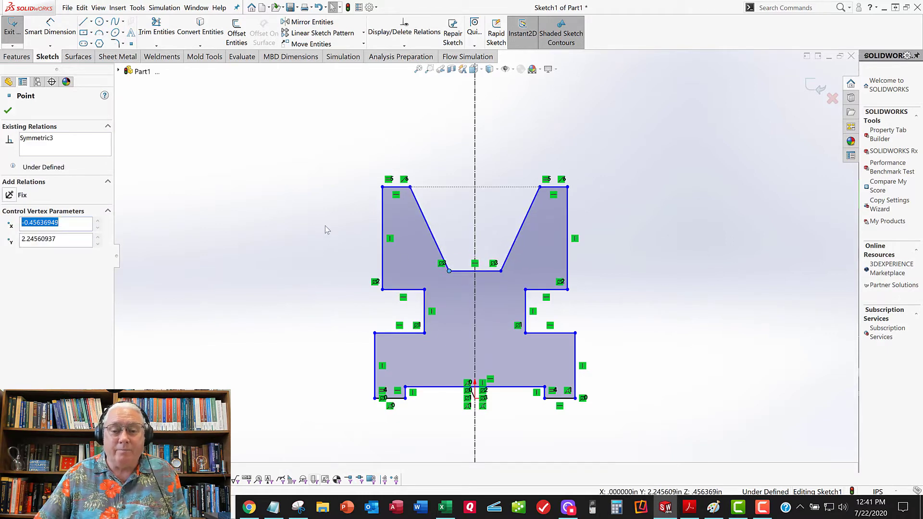
click(367, 244)
Make the bottom edge of the profile's right foot coincident with the origin
scroll(490, 452, down, 3)
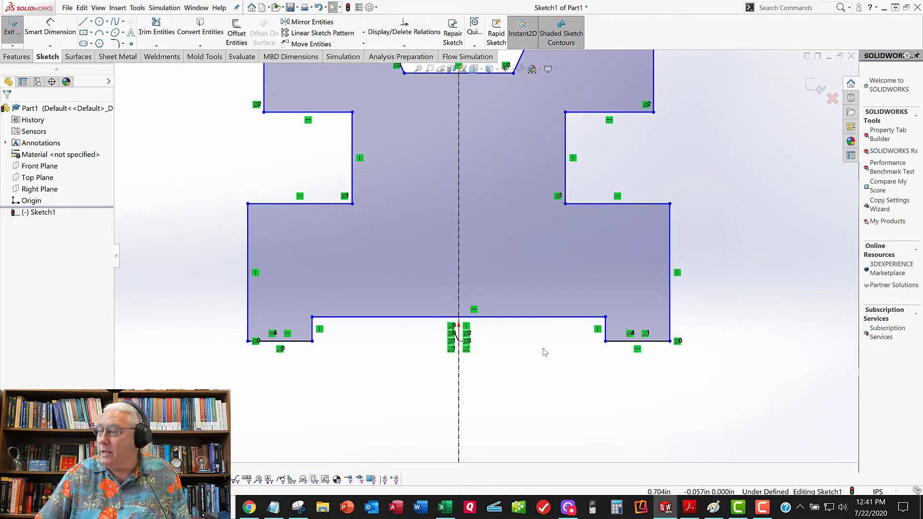
click(625, 342)
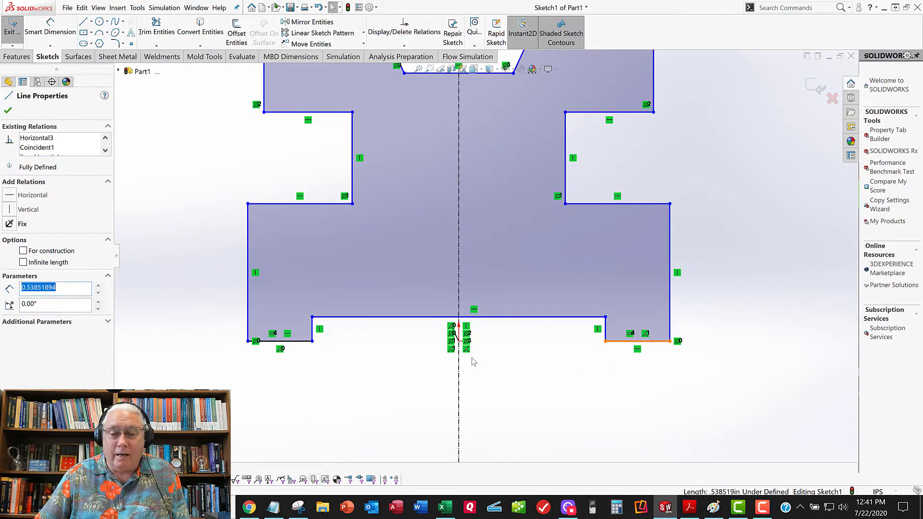
ctrl+click(458, 342)
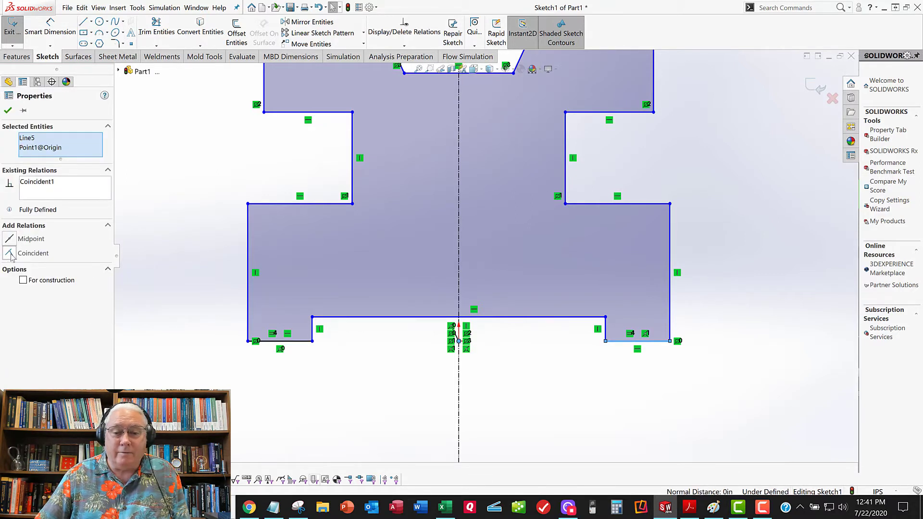
click(10, 254)
click(8, 112)
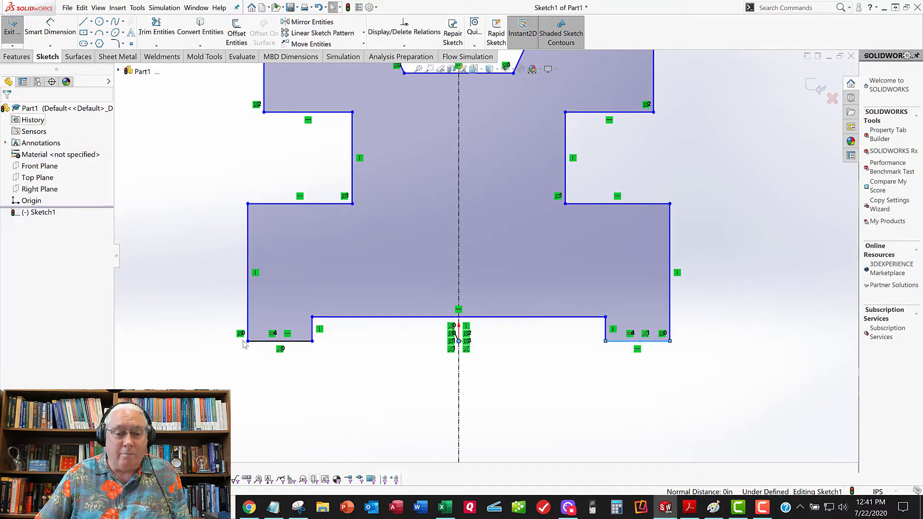
Dimension the width of the left foot at the base of the profile and set it to .25 in
key(f)
scroll(366, 346, up, 2)
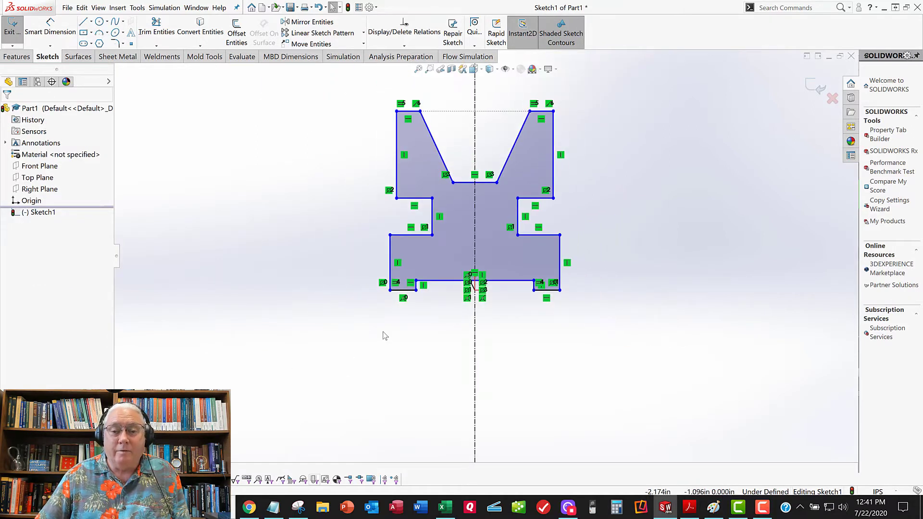
scroll(524, 125, down, 3)
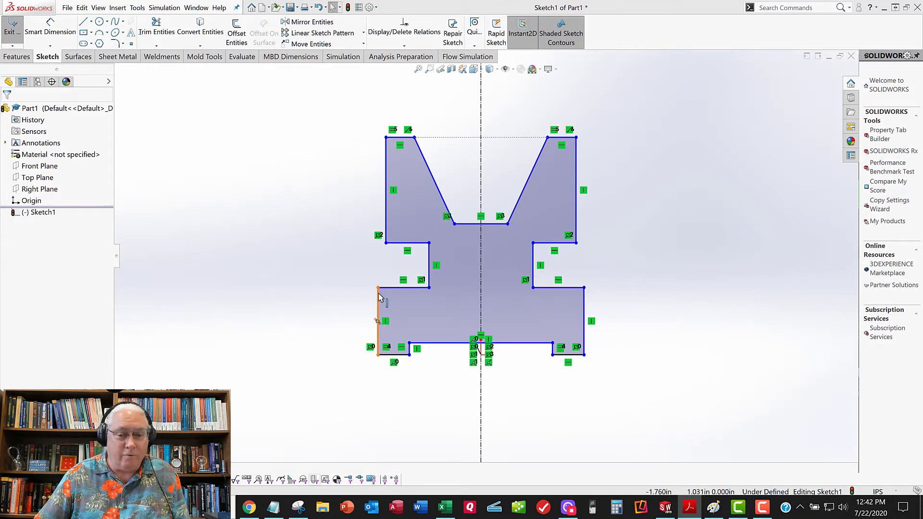
click(546, 293)
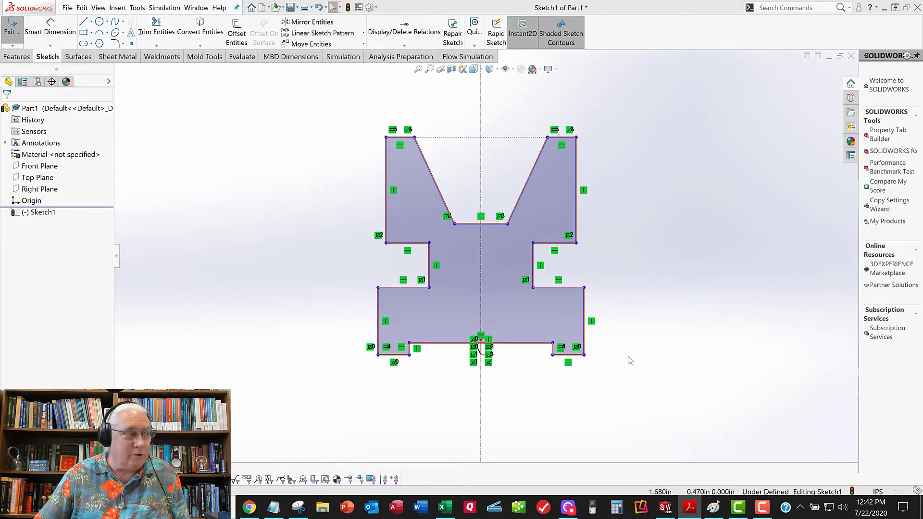
click(46, 31)
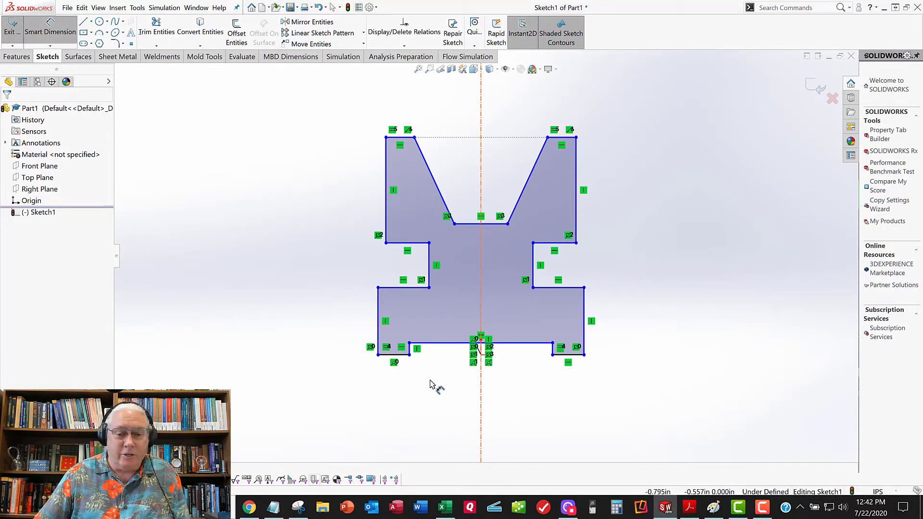
click(378, 332)
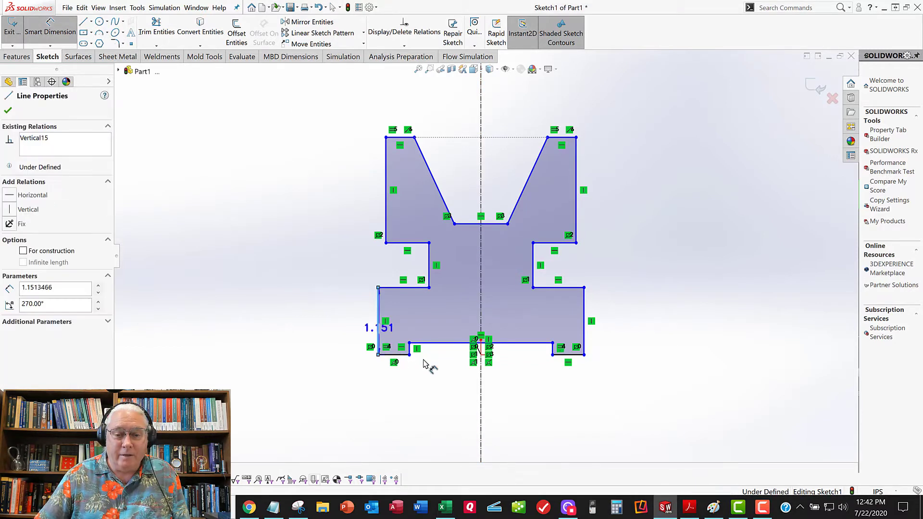
scroll(418, 368, down, 3)
click(427, 322)
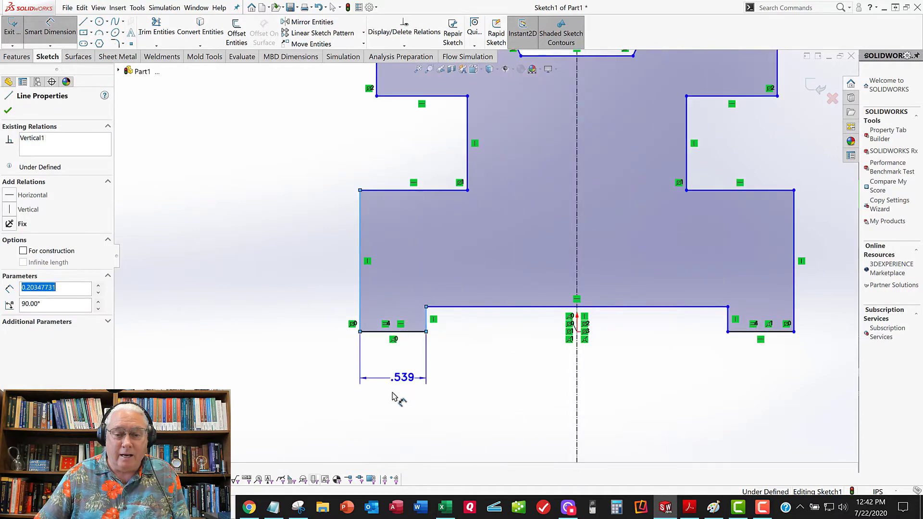
click(401, 406)
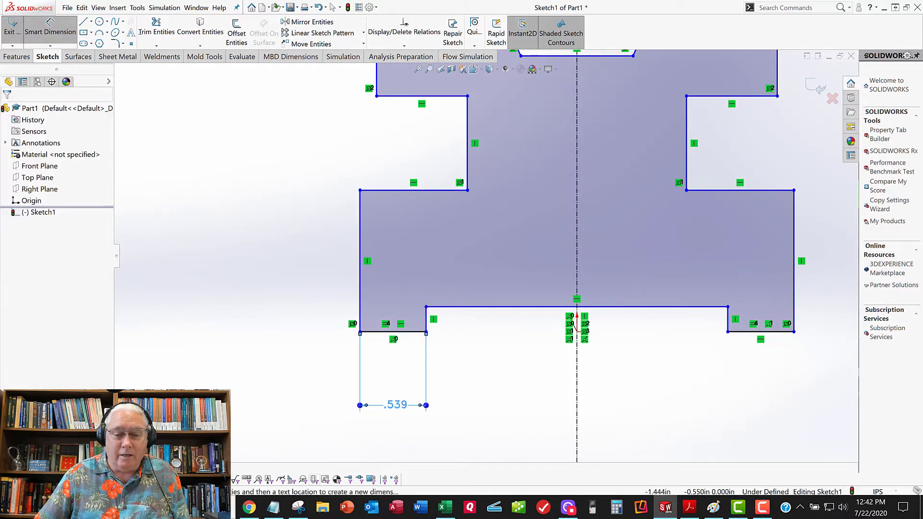
double_click(399, 406)
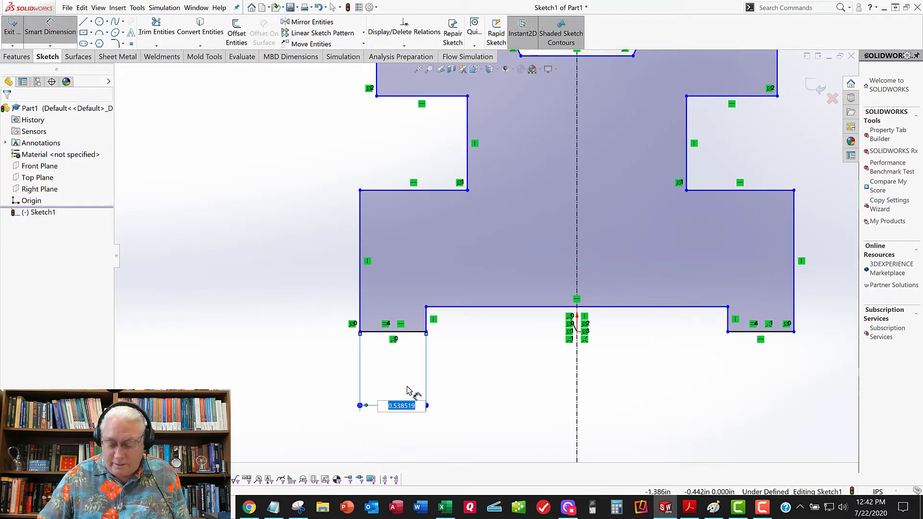
text(.25)
key(Return)
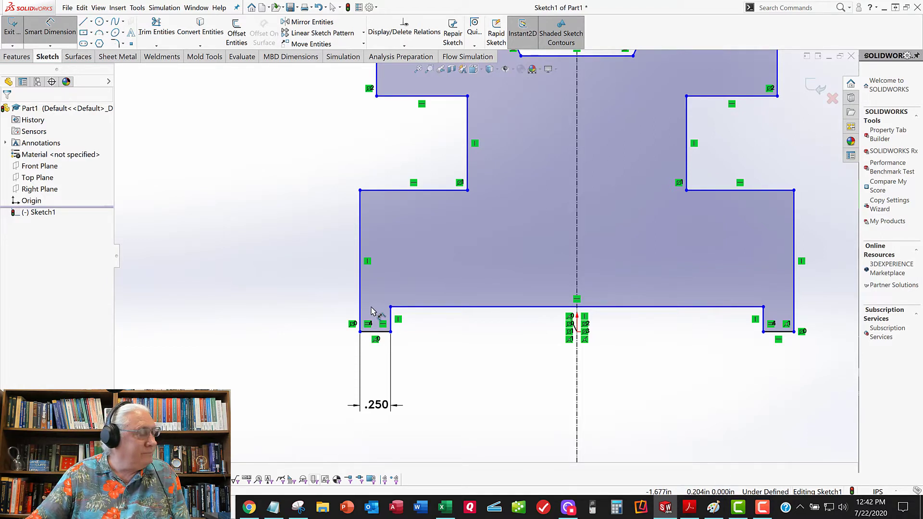
Dimension the horizontal distance from the base's left side to the right slot's inner wall as 2 in
click(361, 308)
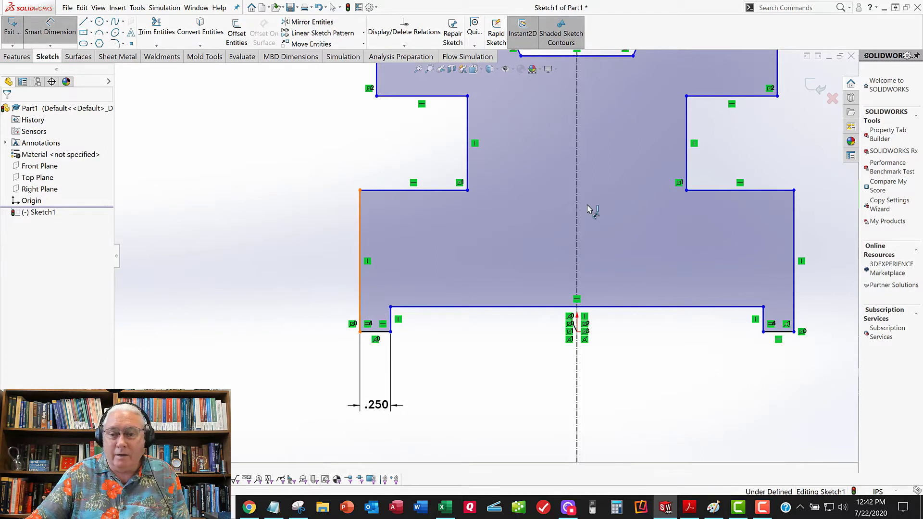
click(687, 144)
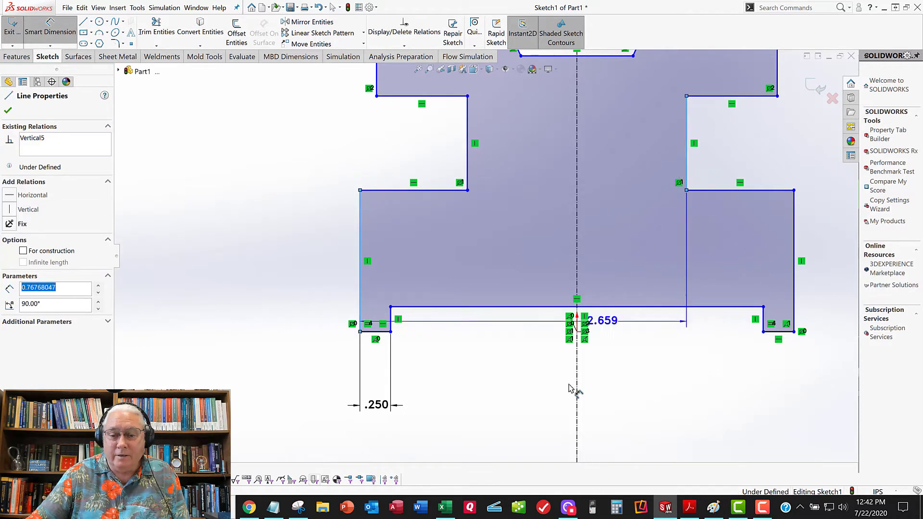
click(528, 437)
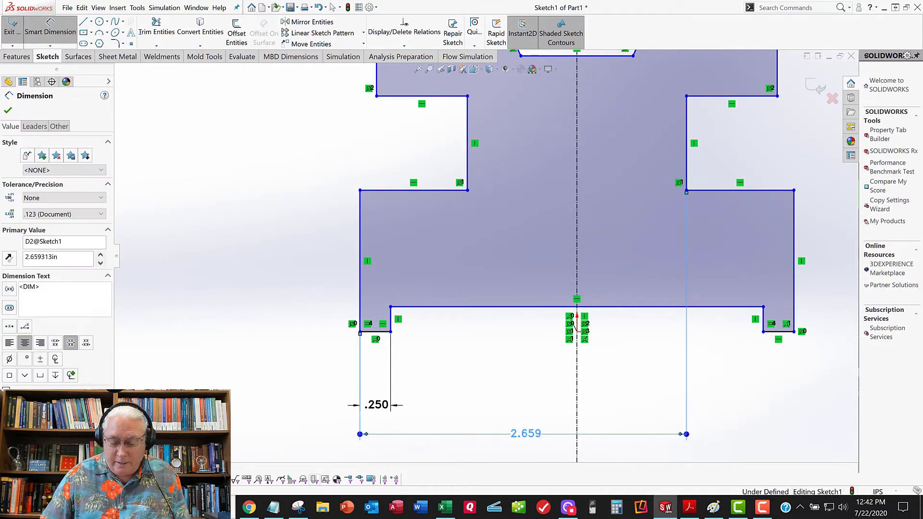
double_click(536, 435)
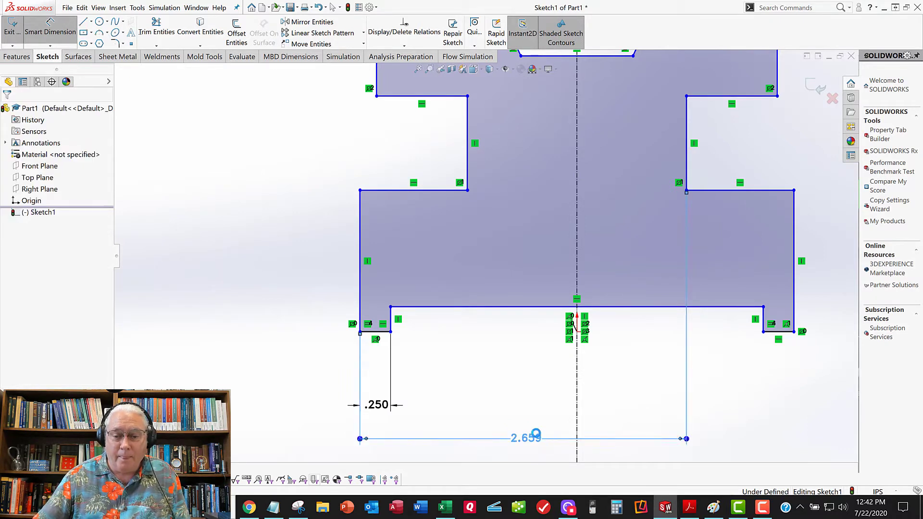
text(2)
key(Return)
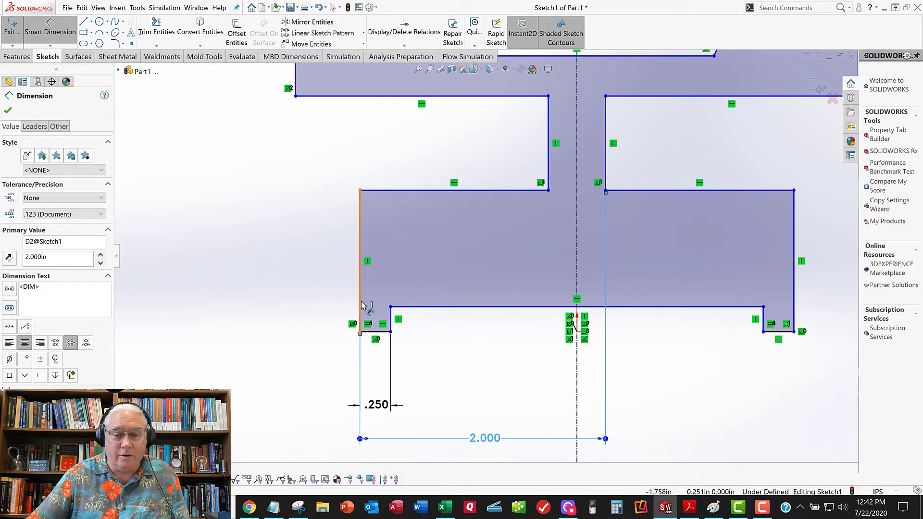
Dimension the overall width of the base between its outer vertical sides as 2.5625 in
click(794, 289)
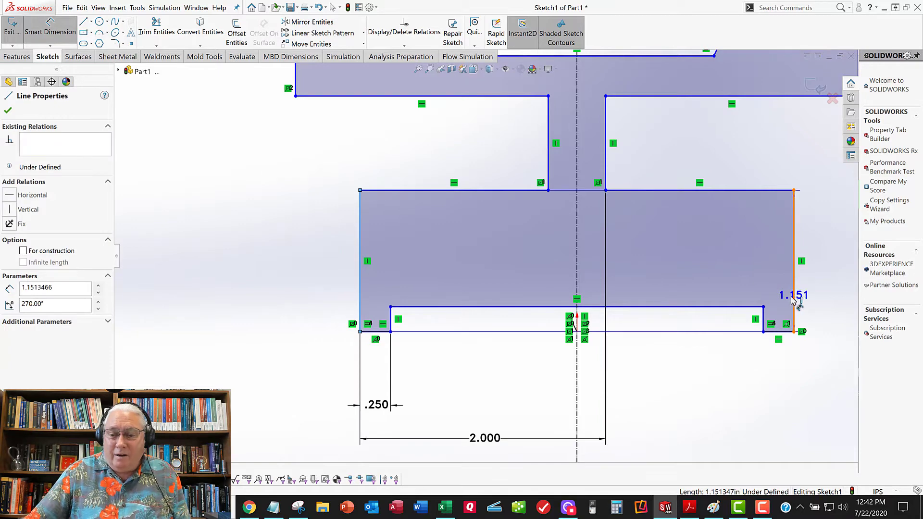
scroll(681, 361, up, 3)
click(562, 398)
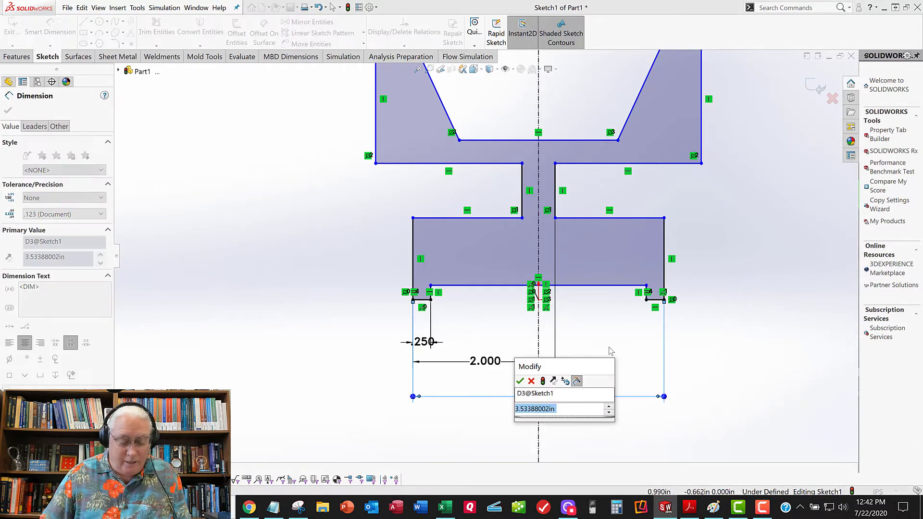
text(2.5625)
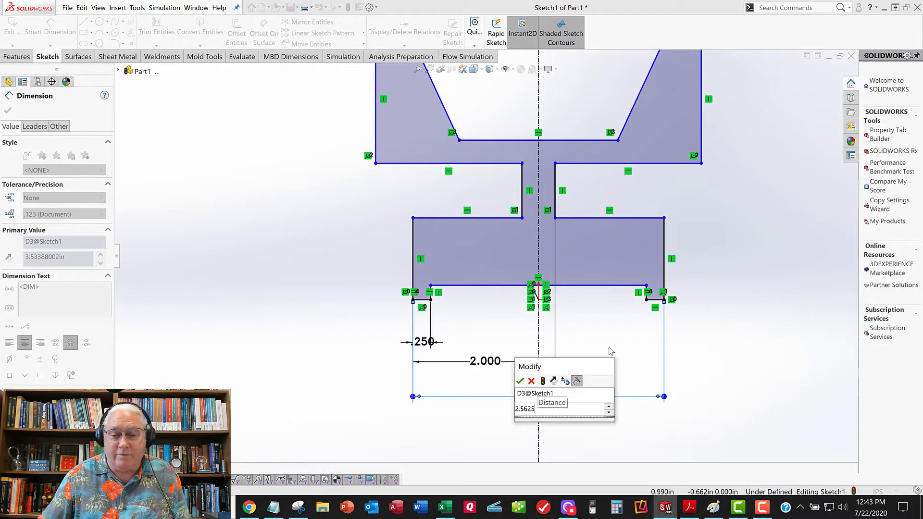
key(Return)
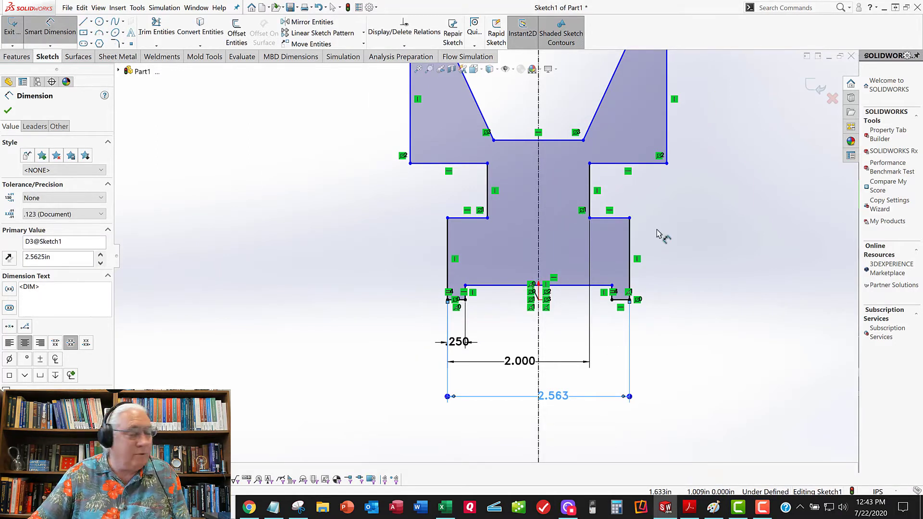
click(623, 301)
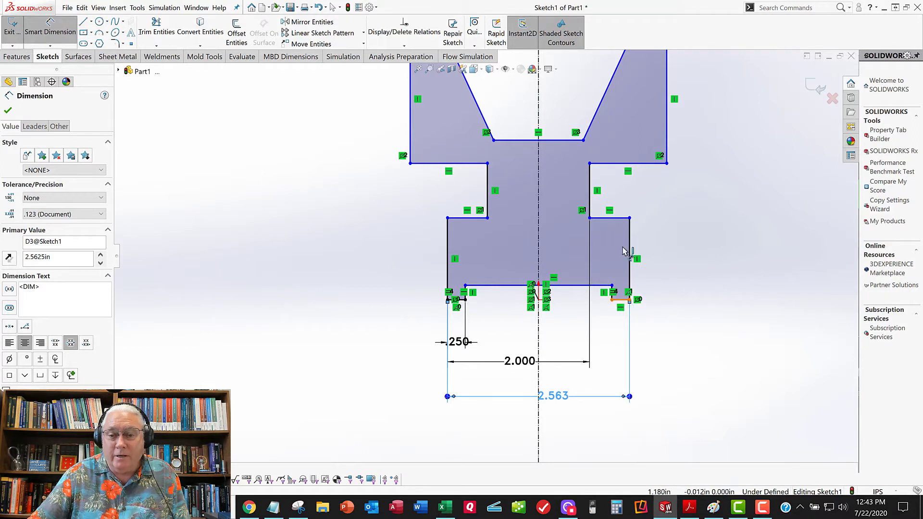
click(620, 223)
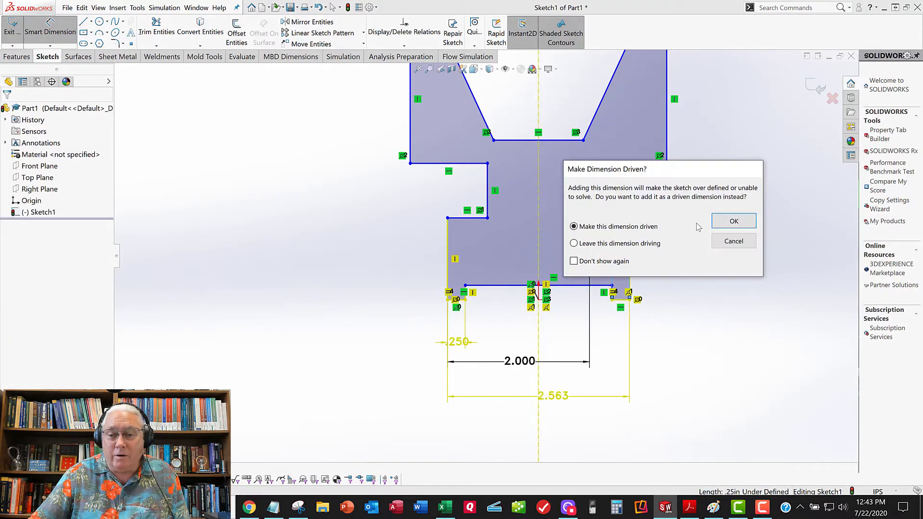
click(731, 241)
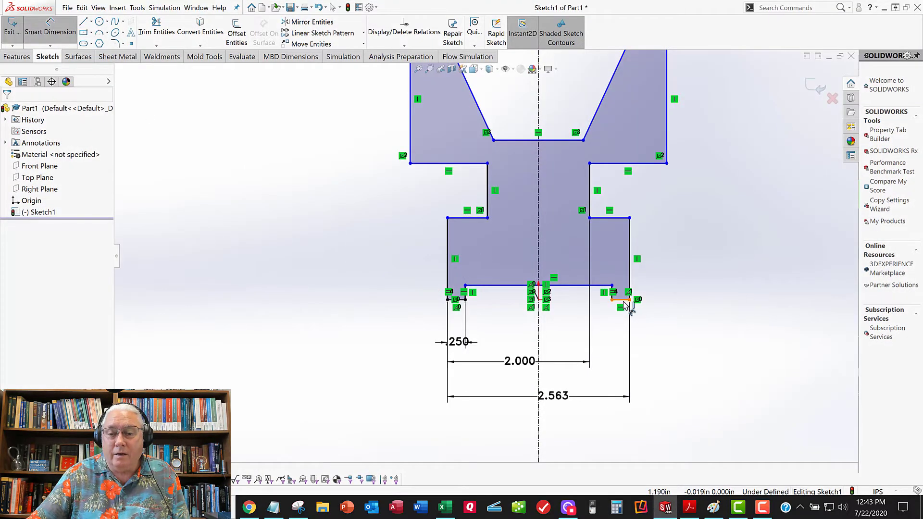
Dimension the height from the right foot's bottom edge to the right slot's lower edge as 1.25 in
click(621, 299)
click(610, 218)
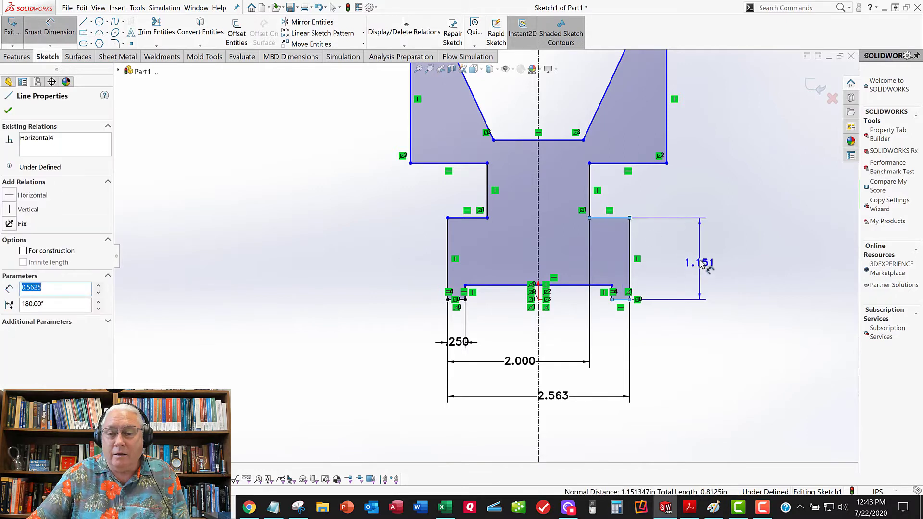
click(703, 263)
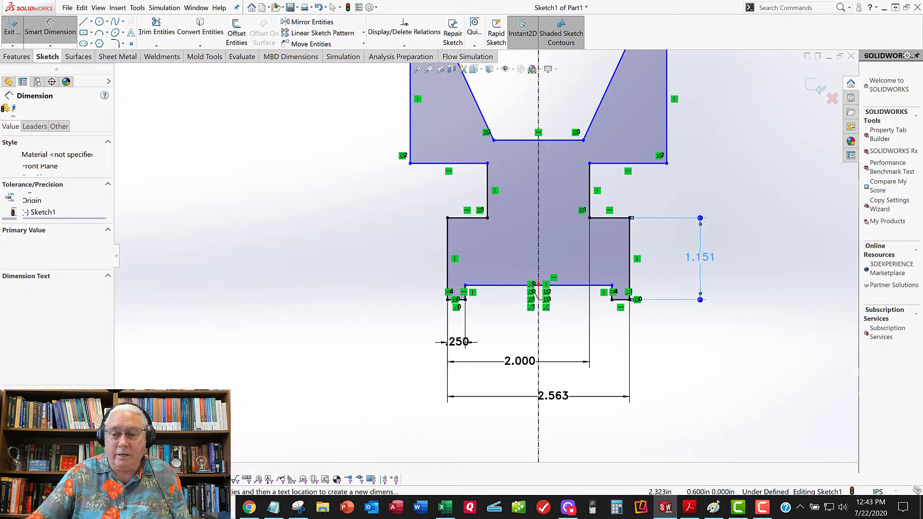
double_click(713, 255)
text(1.25)
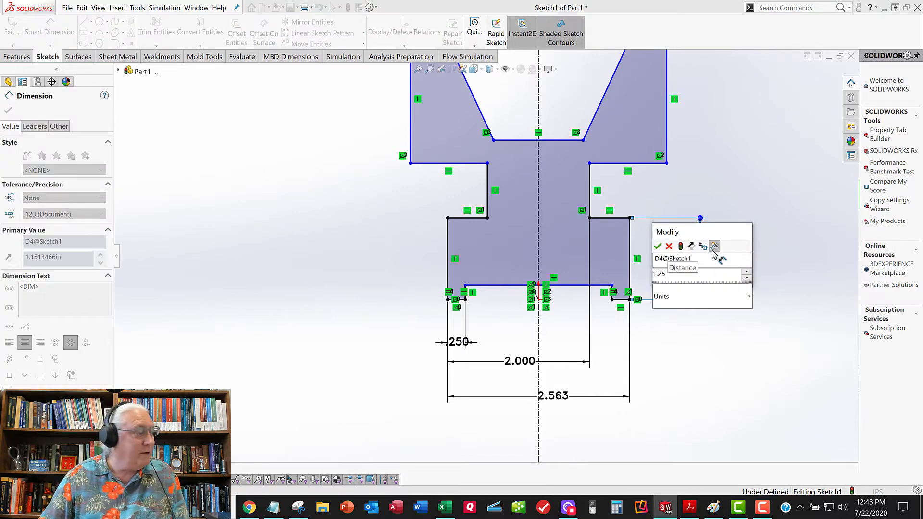
key(Return)
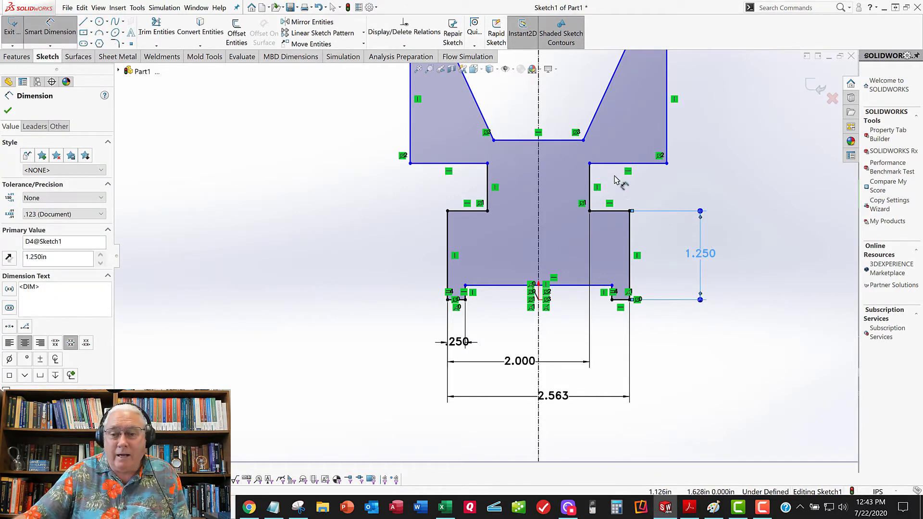
Dimension the height from the right foot's bottom edge to the right slot's upper edge as 1.5 in
click(624, 164)
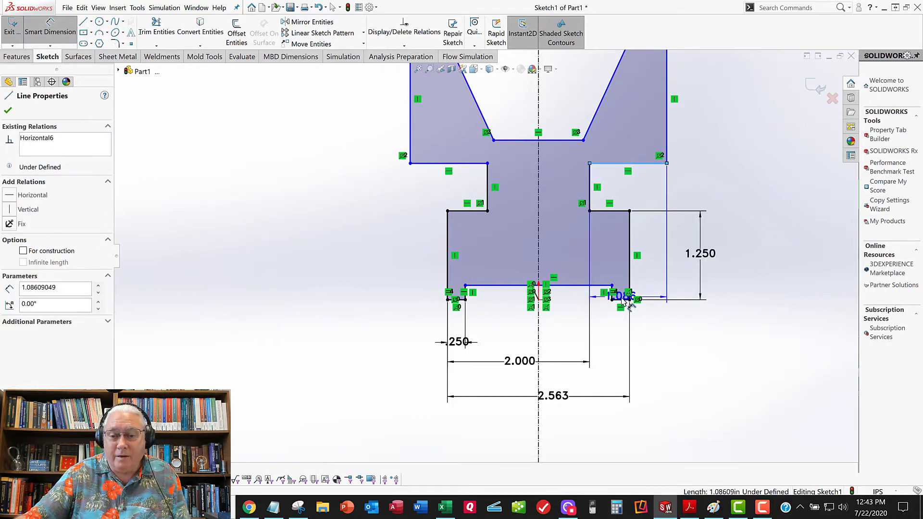
key(Escape)
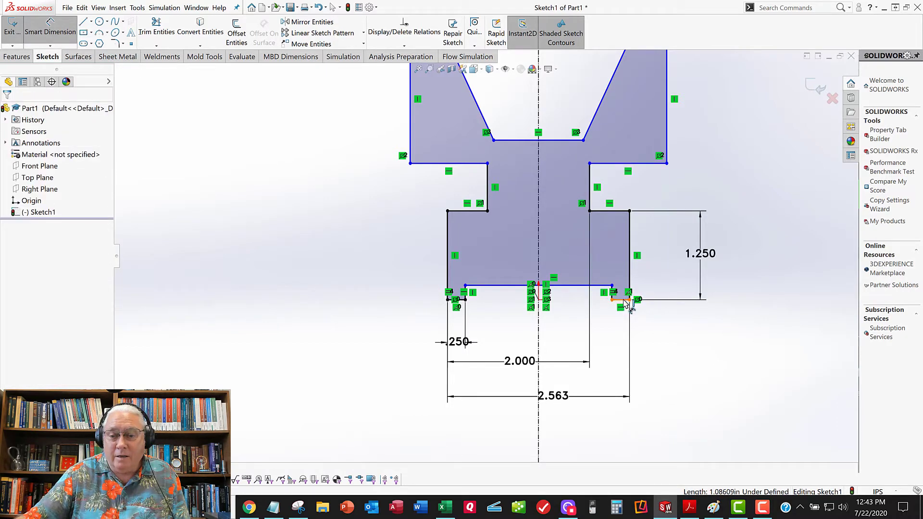
click(620, 299)
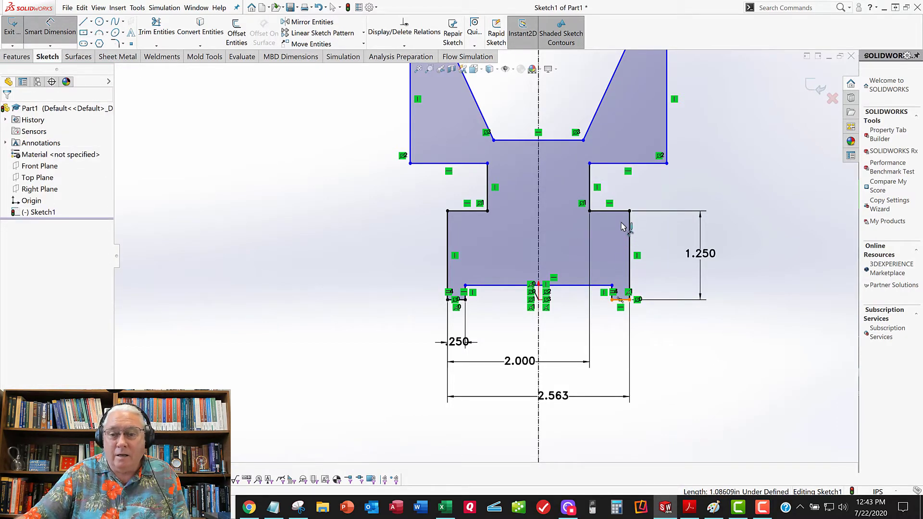
click(627, 163)
click(750, 231)
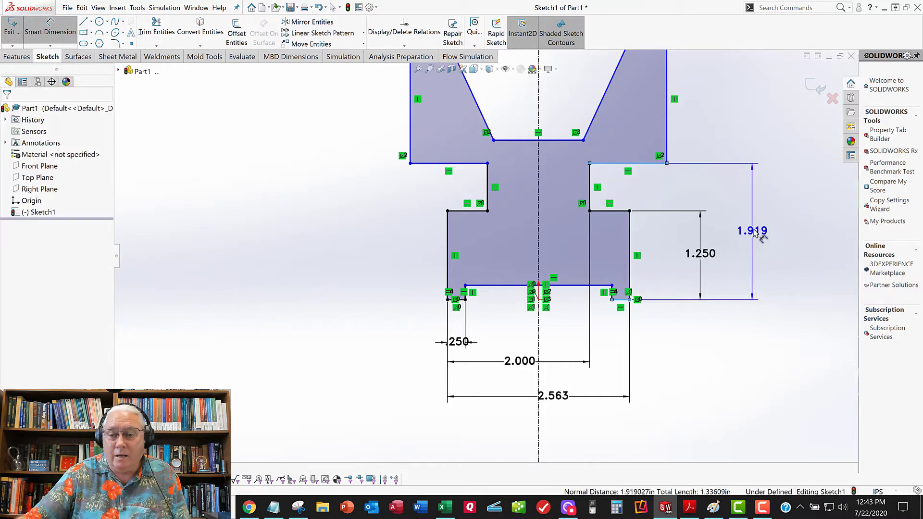
text(1)
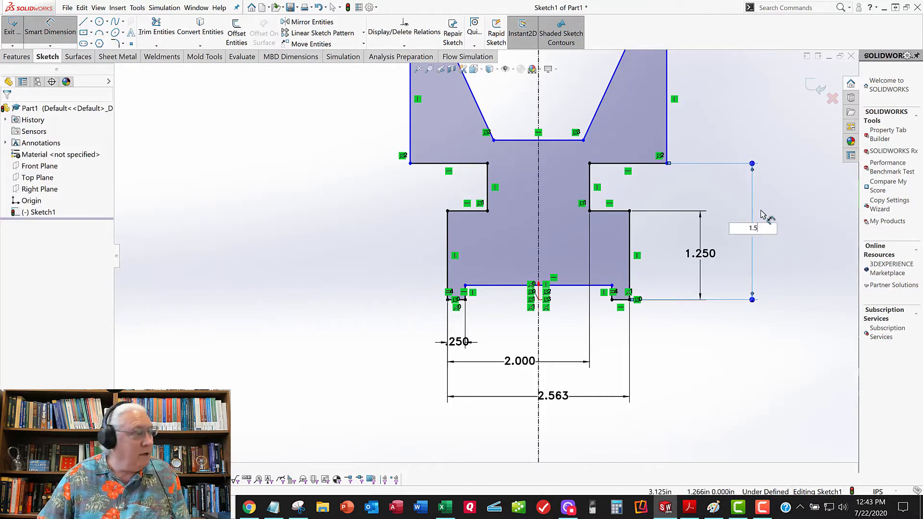
text(.5)
key(Return)
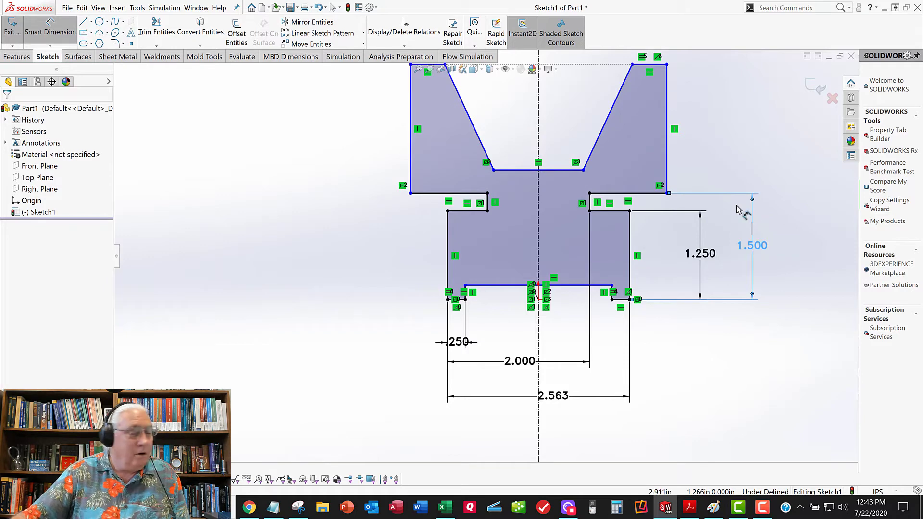
Dimension the height from the right foot's bottom edge to the flat bottom line of the V as 1.875 in
click(621, 300)
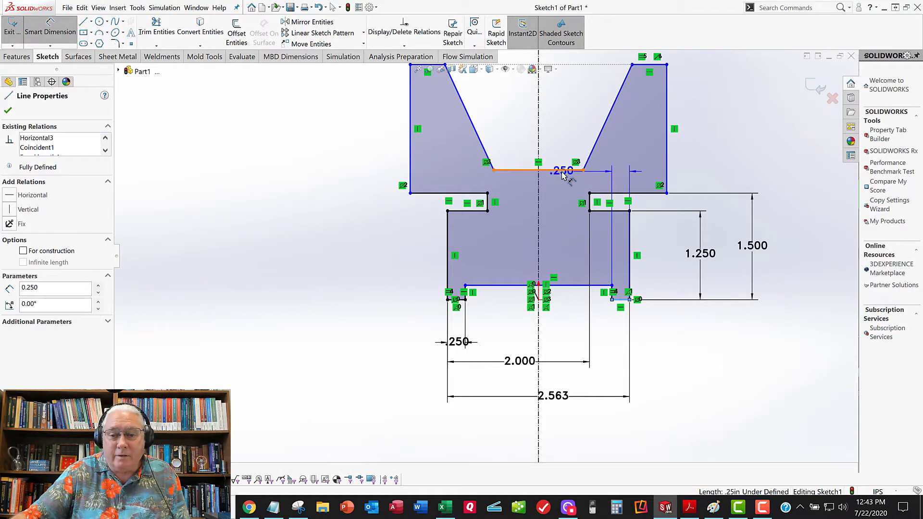
click(561, 171)
click(798, 242)
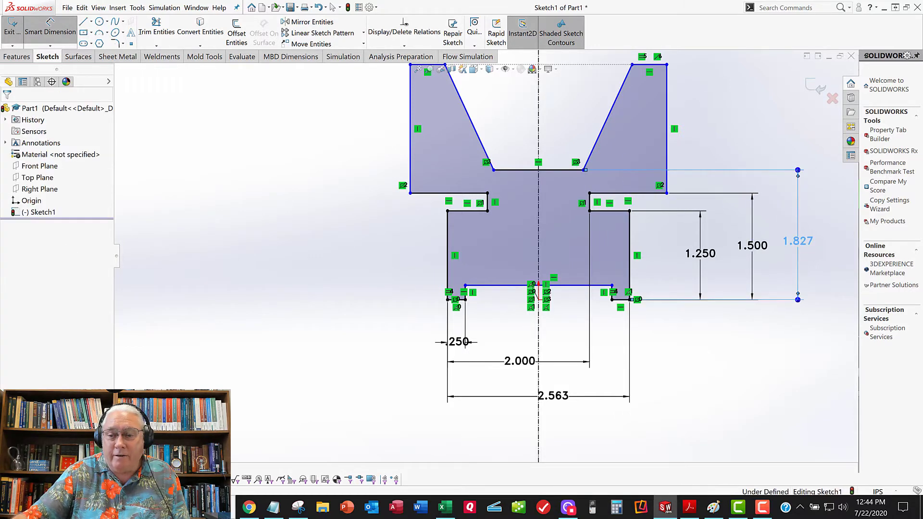
text(1.8)
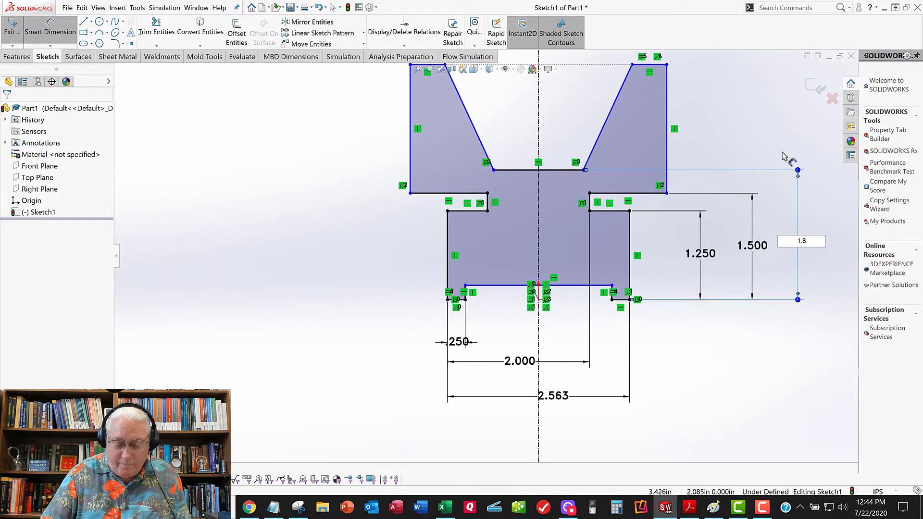
text(75)
key(Return)
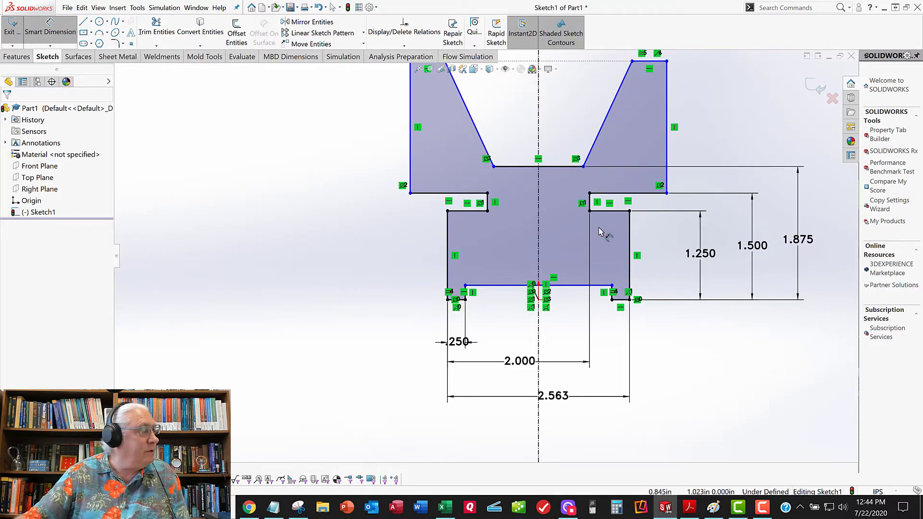
Dimension the overall height from the right foot's bottom edge to the profile's top edge as 2.75 in
key(z)
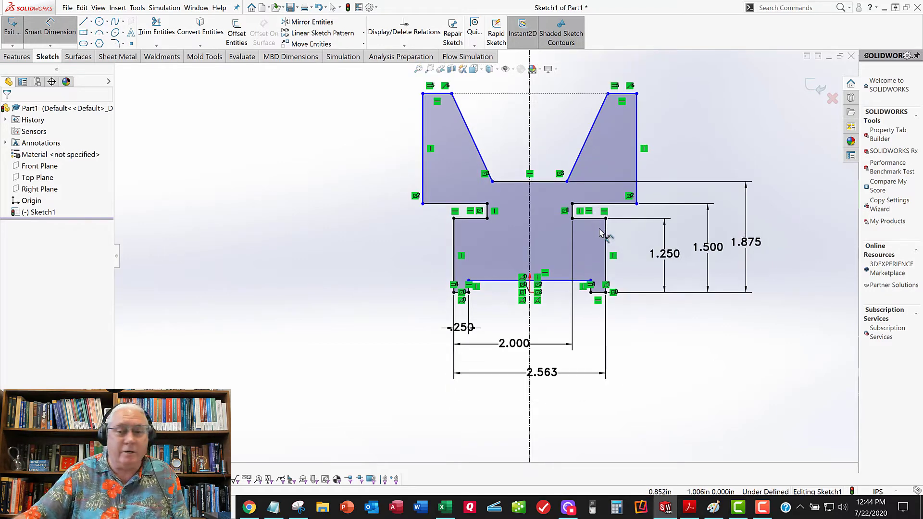
click(626, 94)
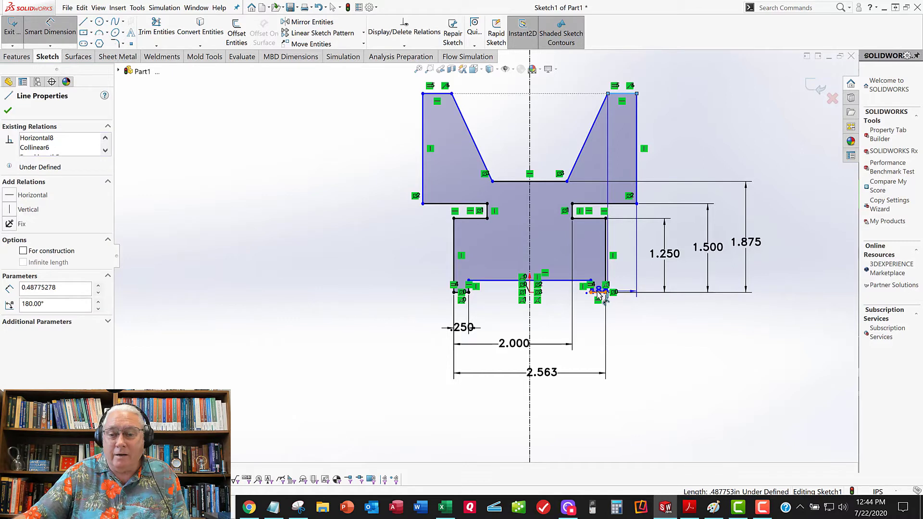
click(599, 292)
click(796, 230)
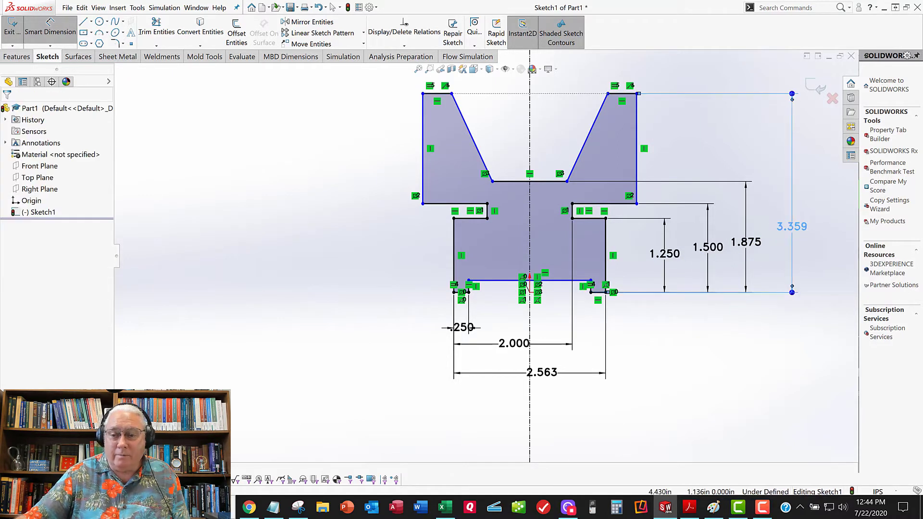
click(799, 226)
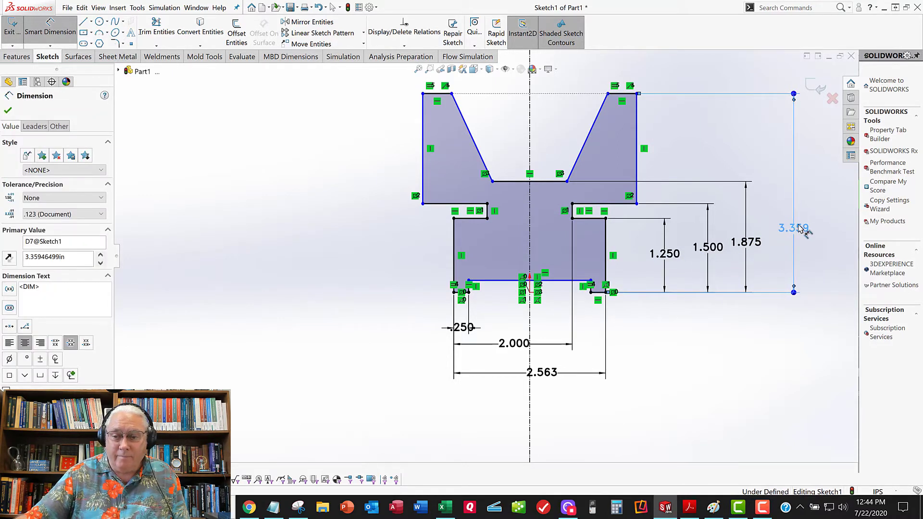
text(3.)
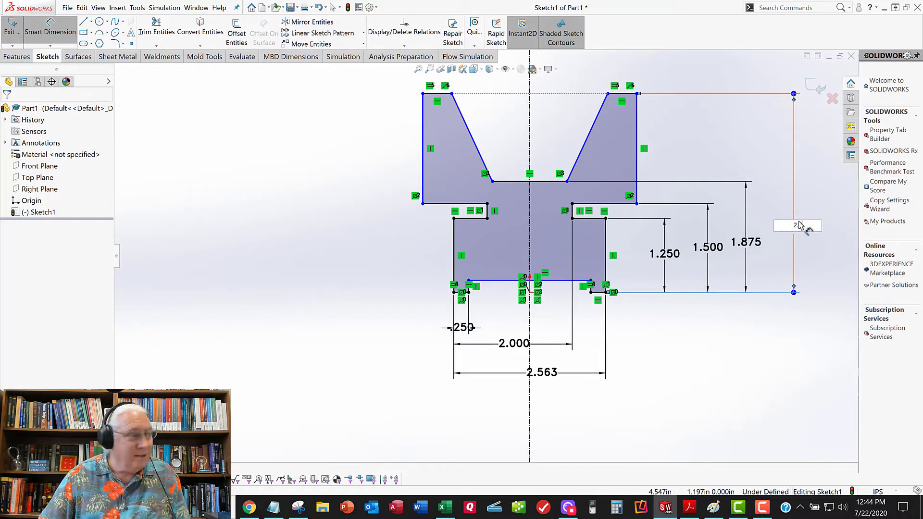
text(75)
key(Return)
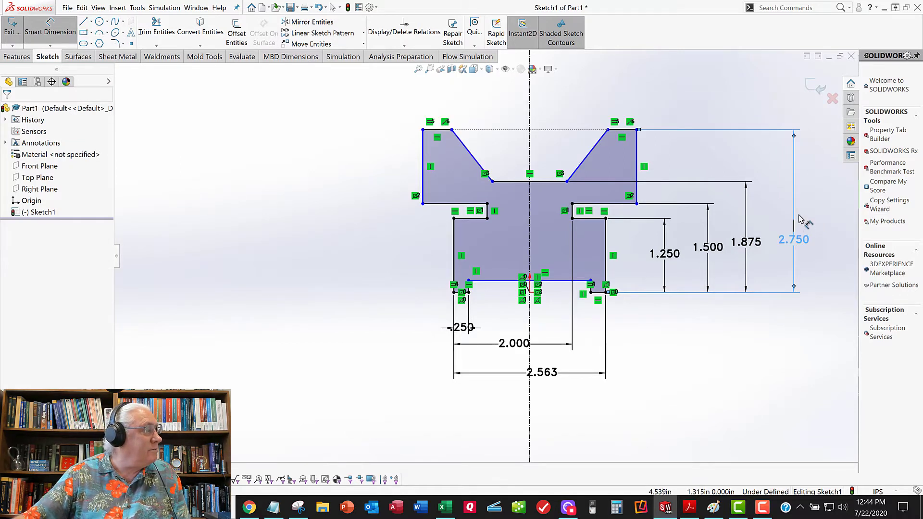
click(787, 212)
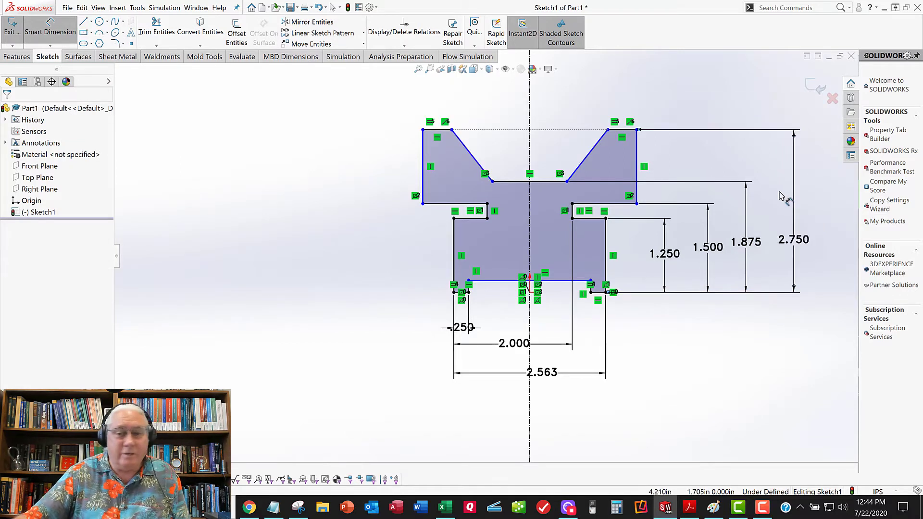
click(638, 150)
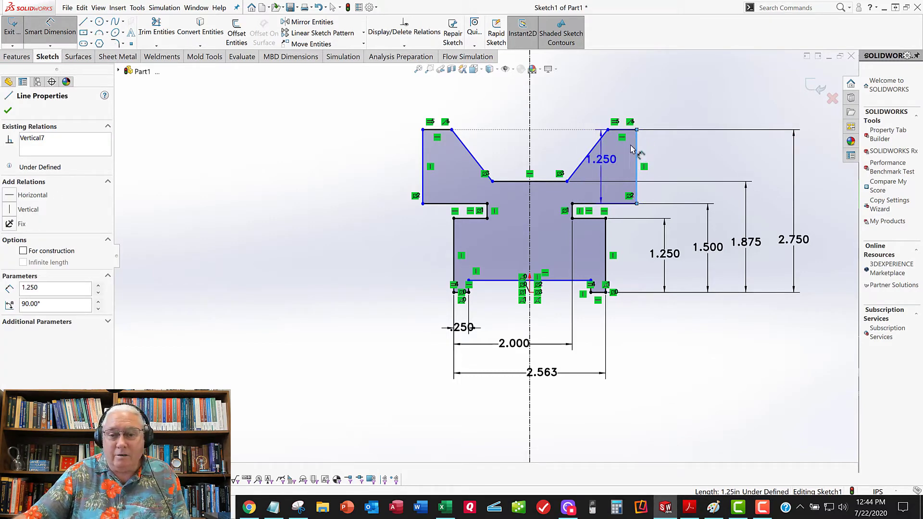
key(Escape)
key(Escape)
Delete the flat line at the bottom of the V together with its associated dimension
scroll(604, 137, down, 2)
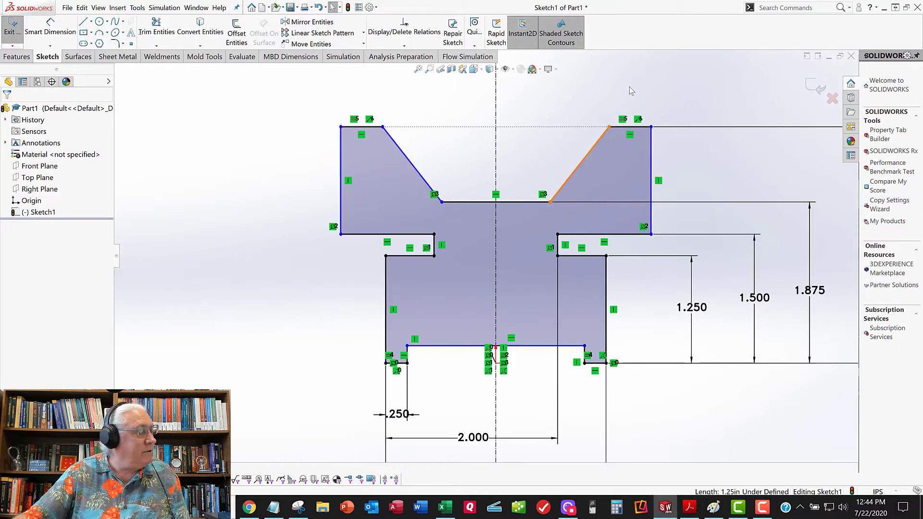
click(523, 203)
key(Delete)
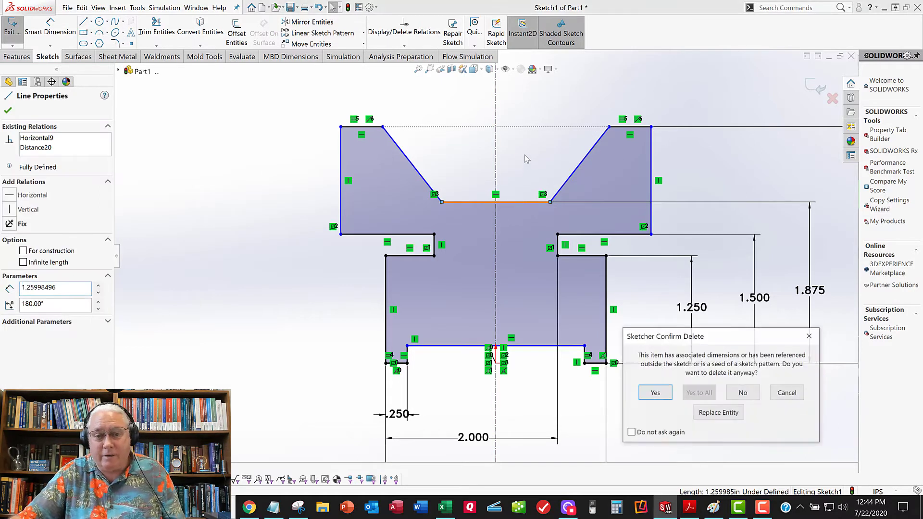
click(646, 392)
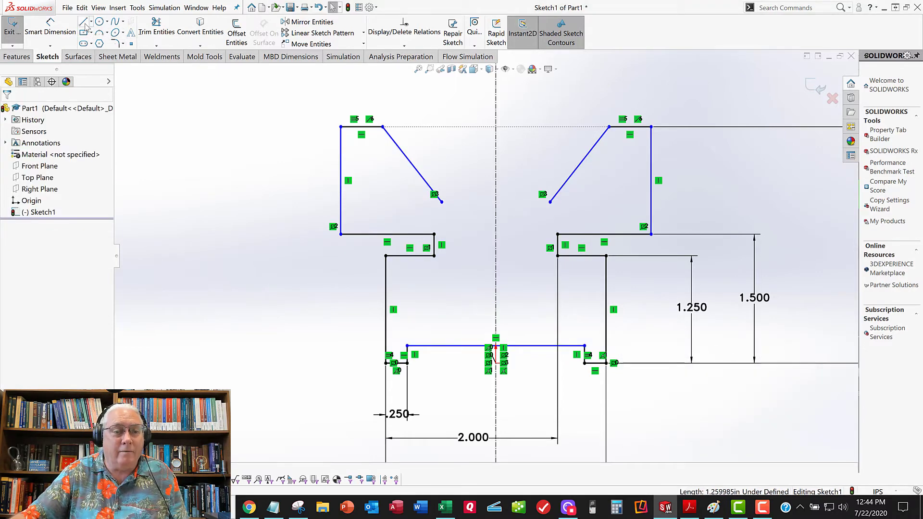
Sketch a rectangular relief groove about 0.2 in deep between the V's lower ends and narrow it to about 0.45 in wide
key(l)
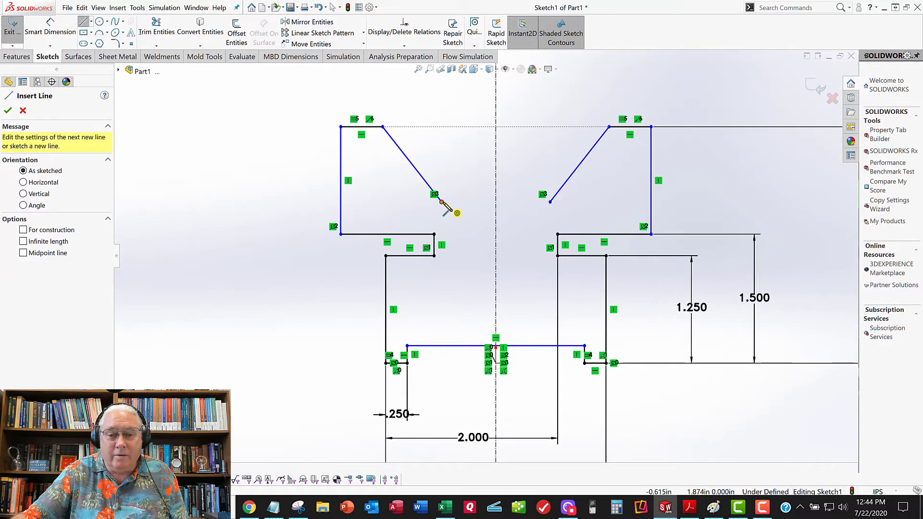
click(441, 202)
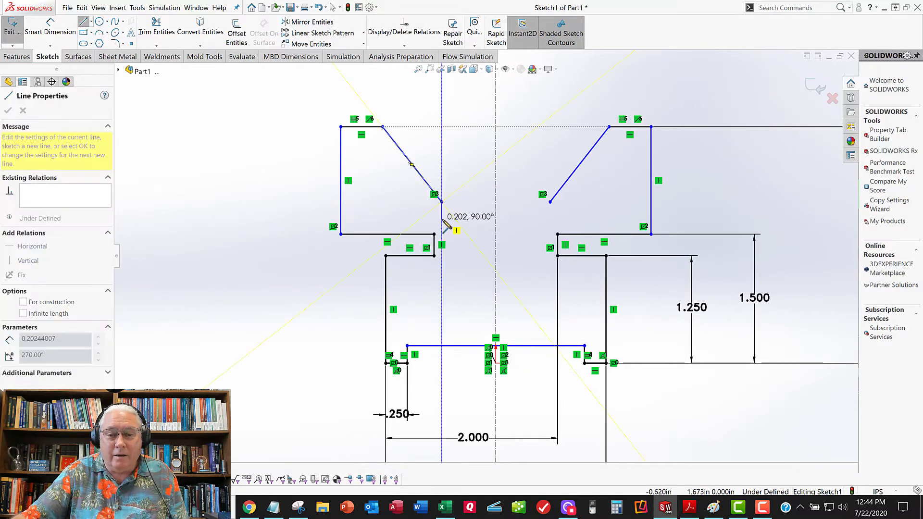
click(442, 220)
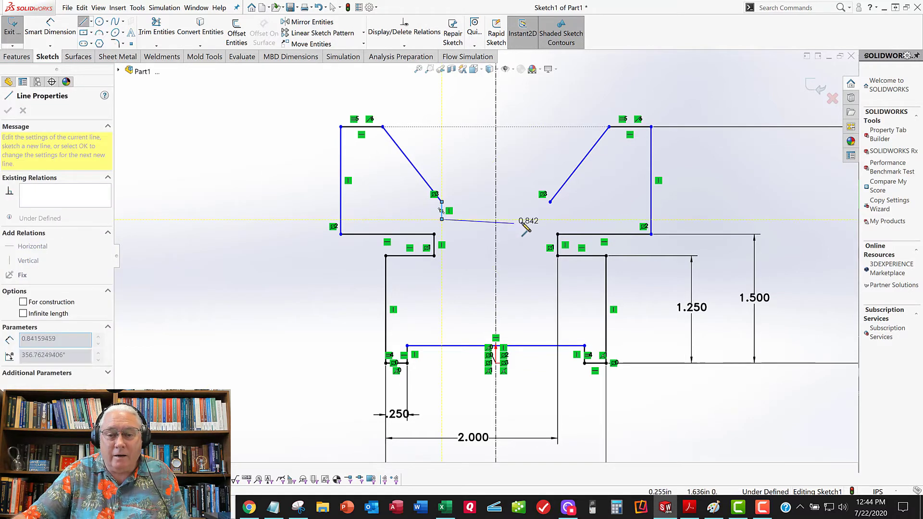
click(550, 220)
click(550, 202)
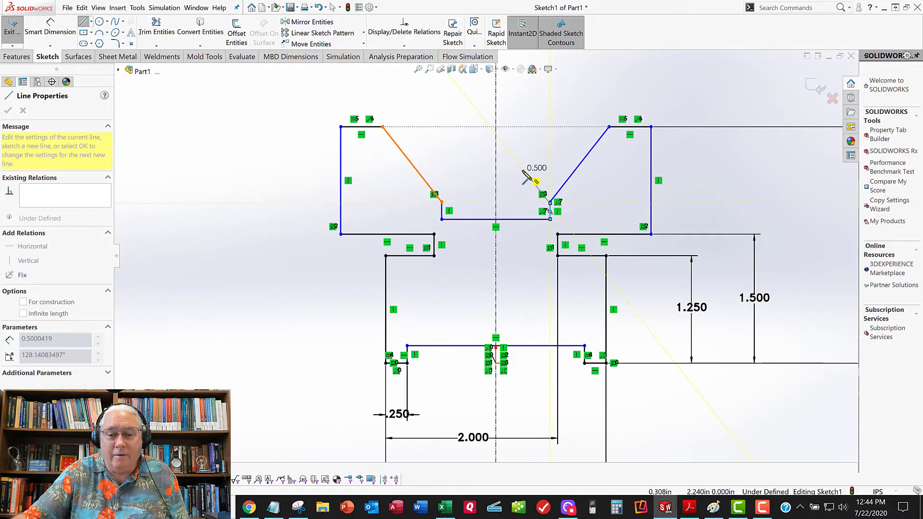
key(Escape)
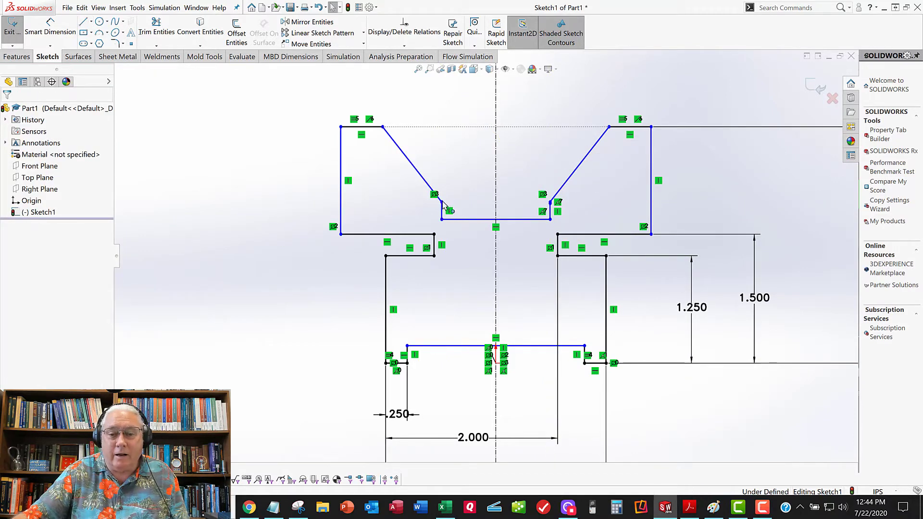
drag(442, 202, 477, 208)
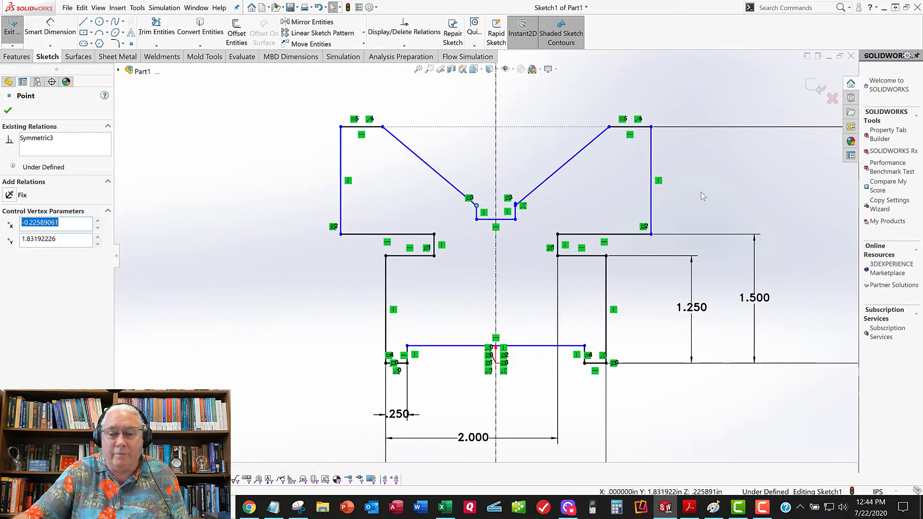
click(690, 183)
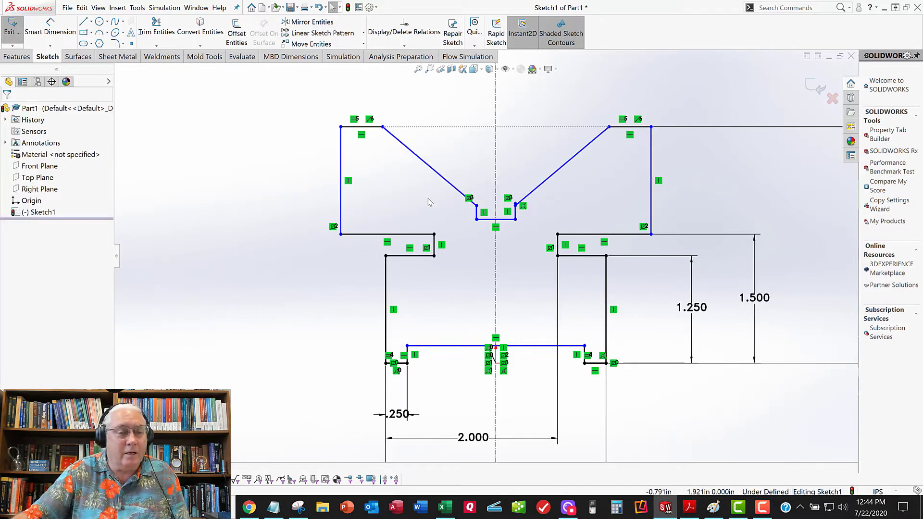
click(52, 34)
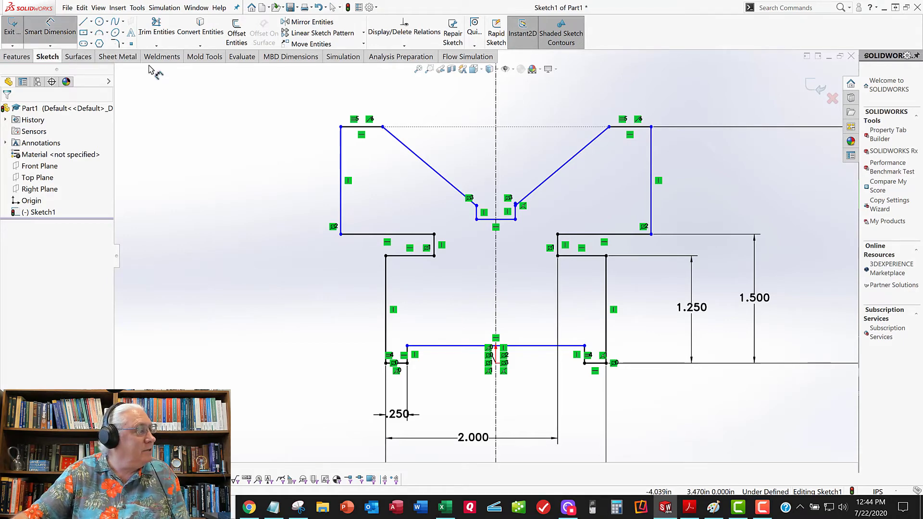
click(652, 158)
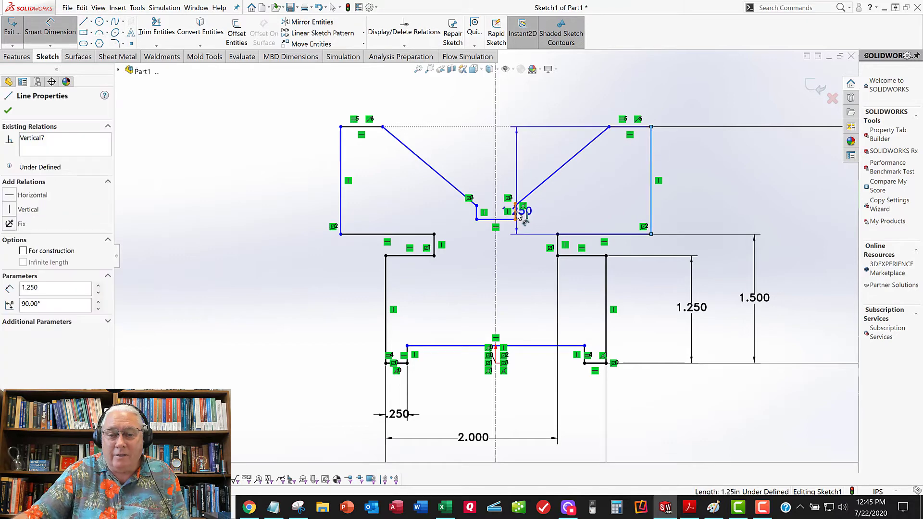
key(Escape)
Merge the top endpoint of the relief groove's right wall with the lower endpoint of the V's right slanted line
scroll(528, 201, up, 3)
scroll(511, 232, down, 6)
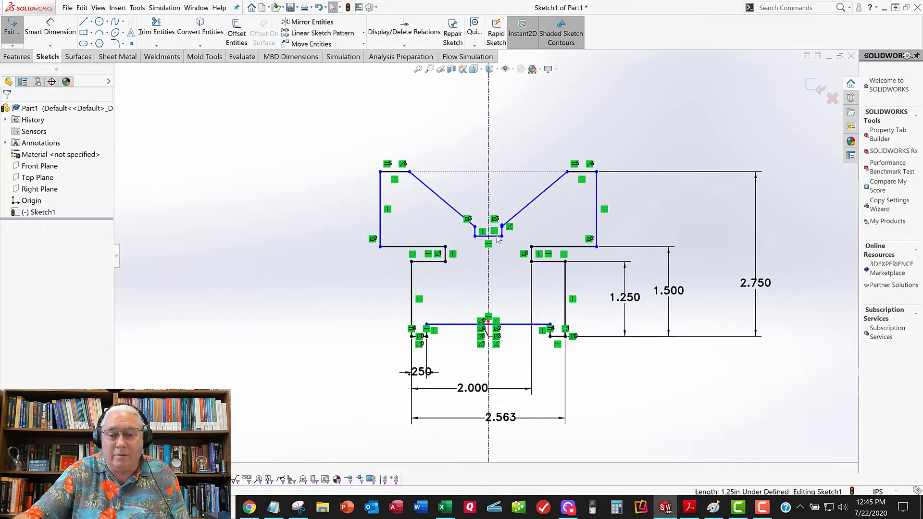
scroll(511, 233, down, 7)
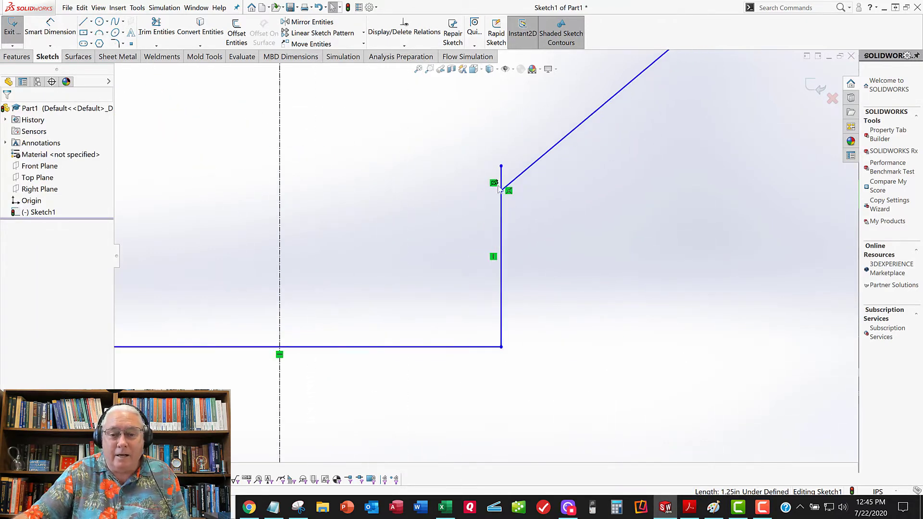
scroll(532, 235, up, 6)
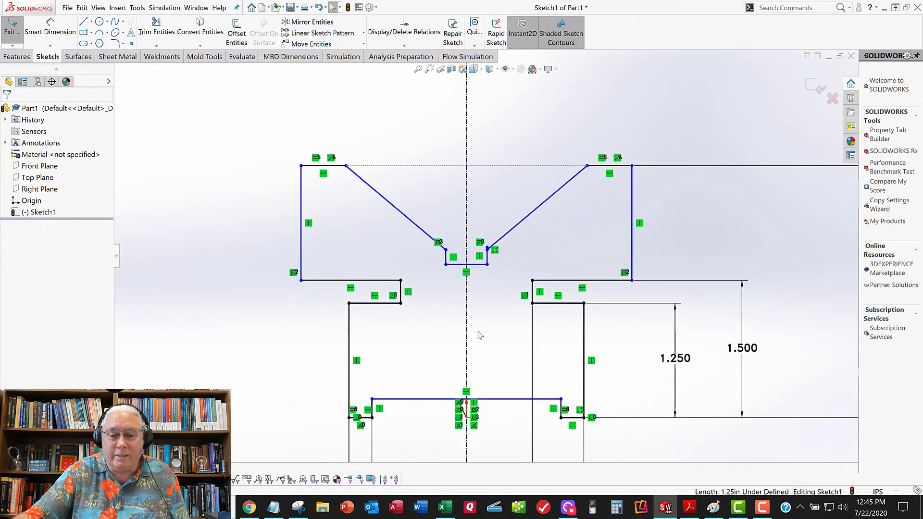
scroll(502, 258, down, 9)
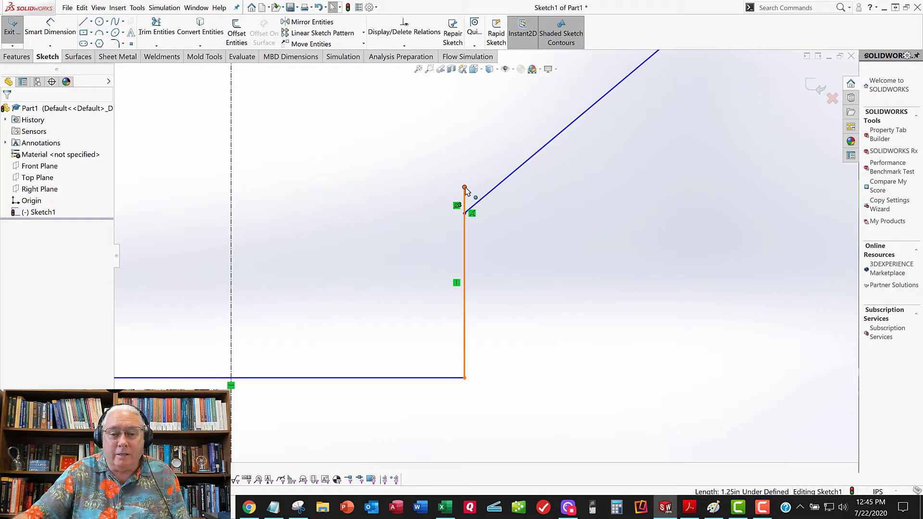
click(465, 182)
click(471, 161)
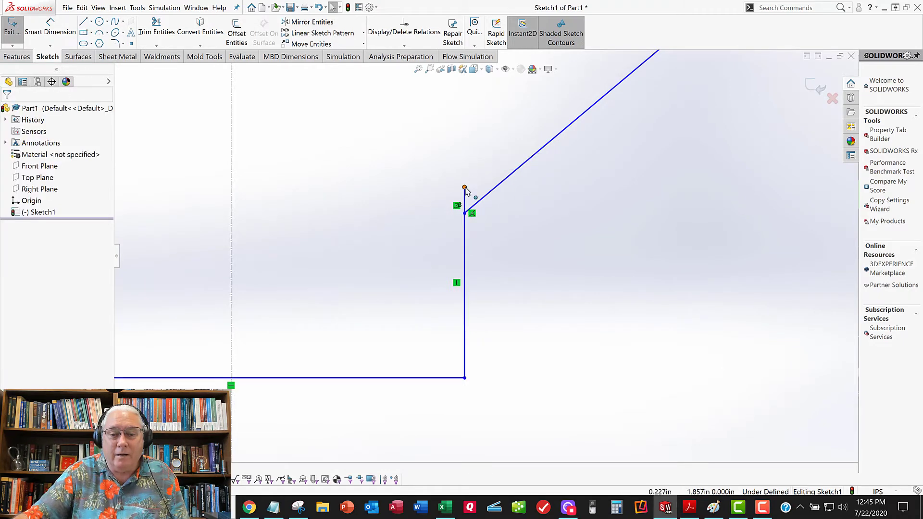
click(464, 187)
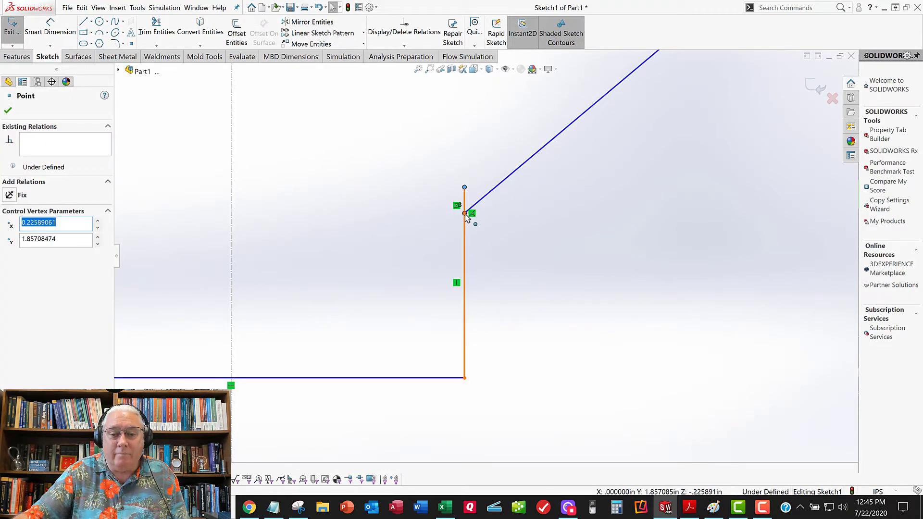
ctrl+click(465, 213)
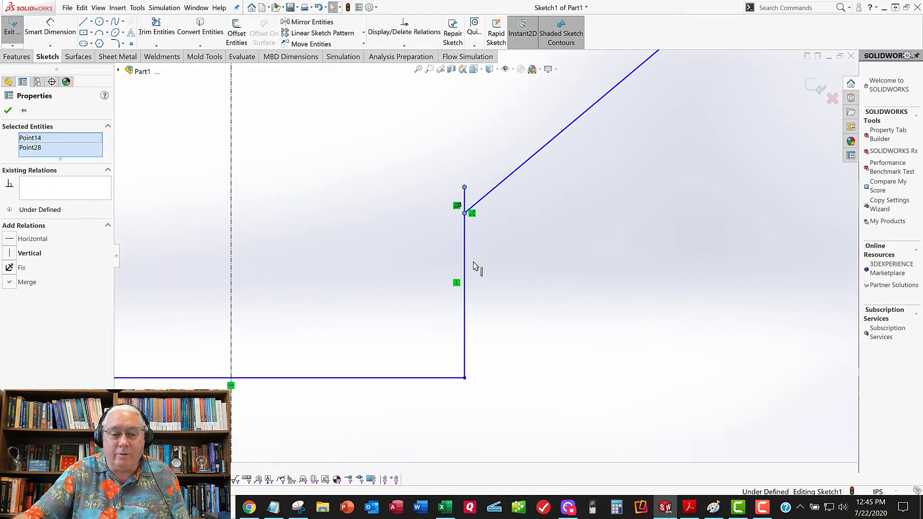
click(10, 283)
click(8, 112)
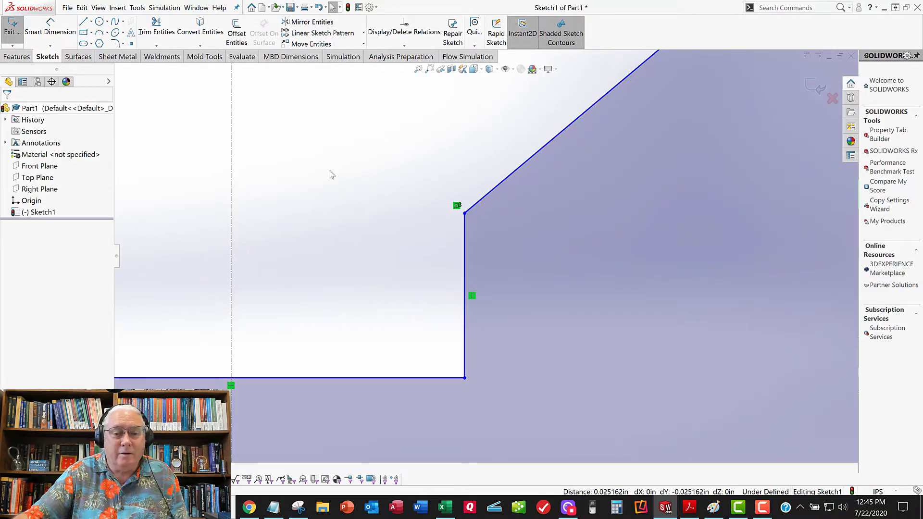
click(464, 214)
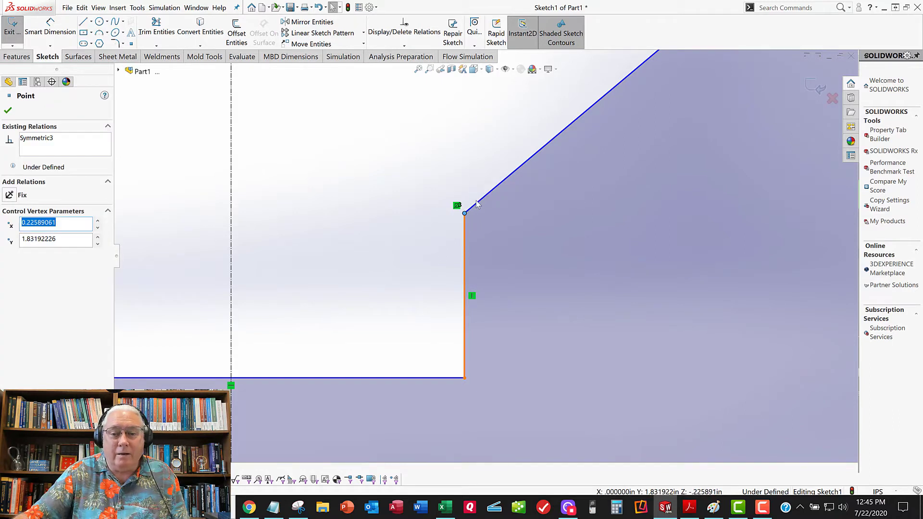
ctrl+click(239, 239)
key(Escape)
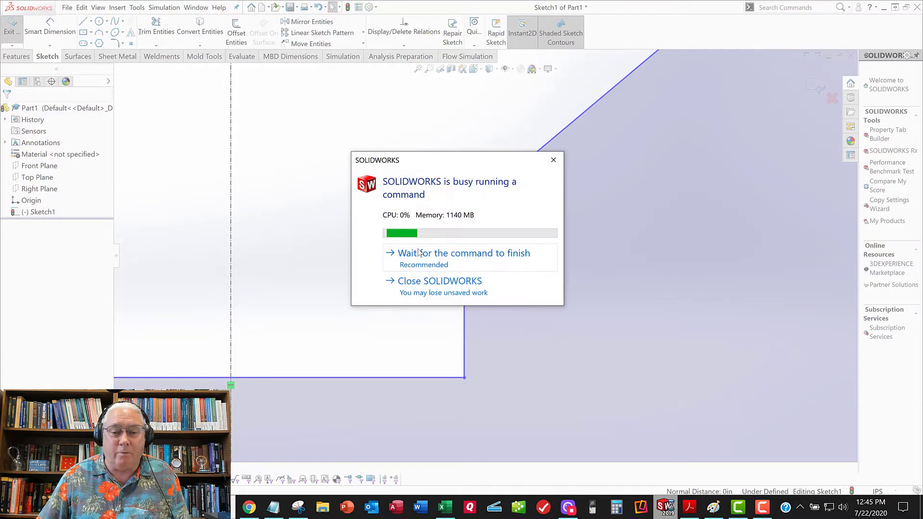
click(434, 248)
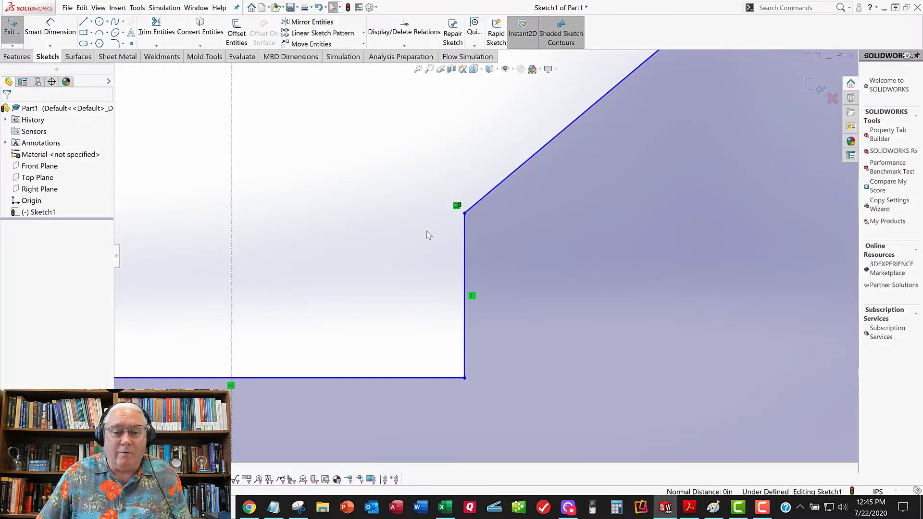
key(f)
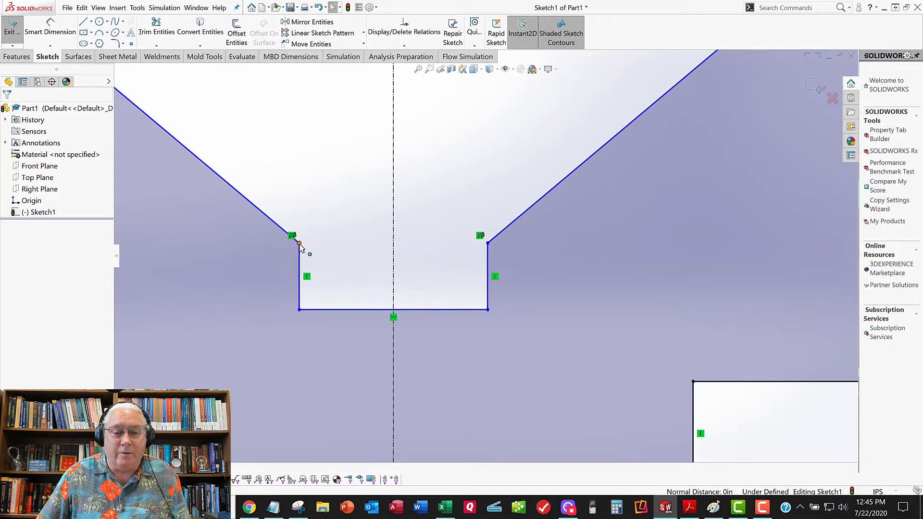
click(299, 243)
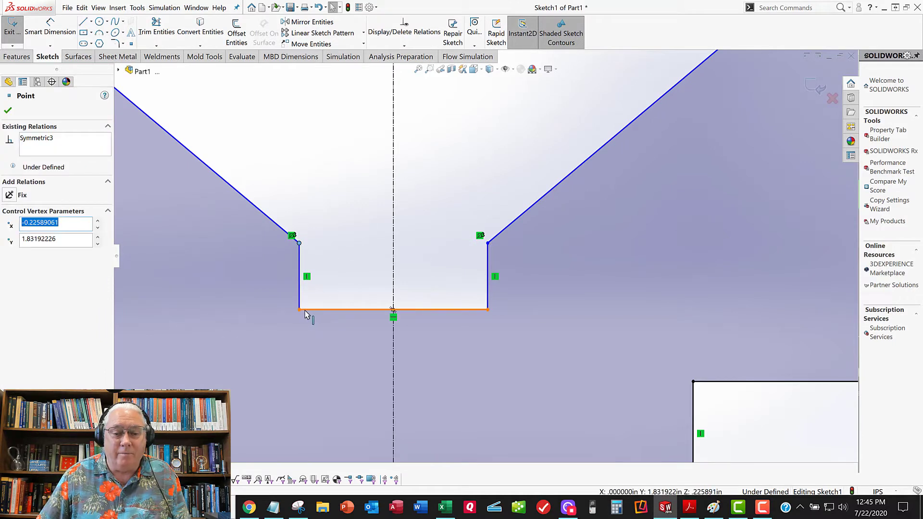
ctrl+click(305, 310)
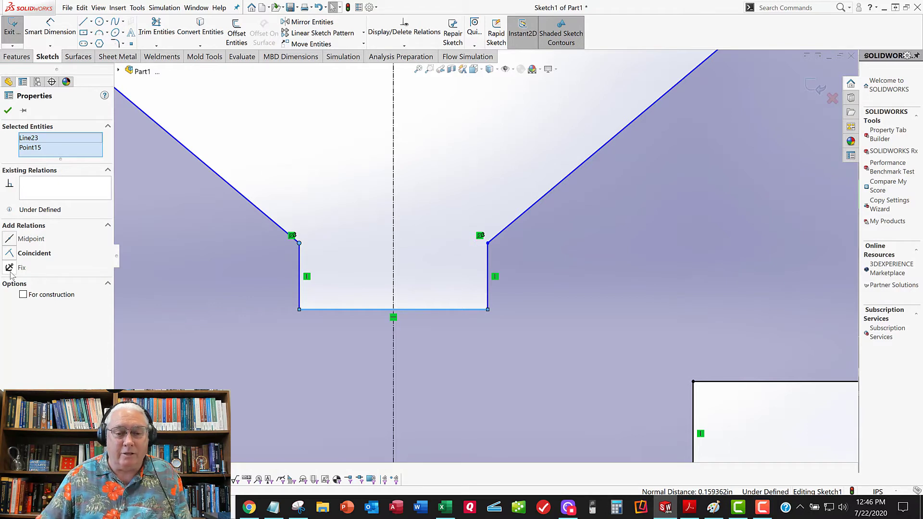
click(372, 177)
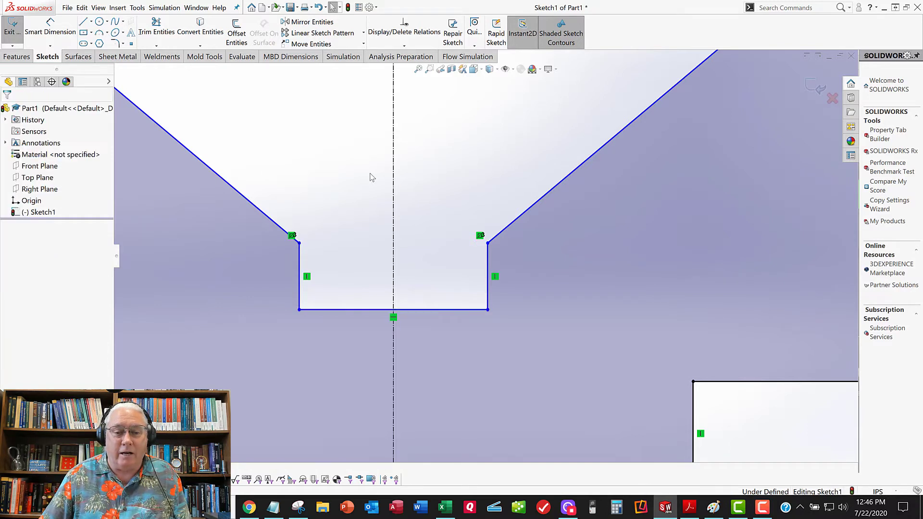
Set the length of the relief groove's bottom line to 0.25 in
scroll(452, 262, up, 3)
scroll(451, 260, up, 1)
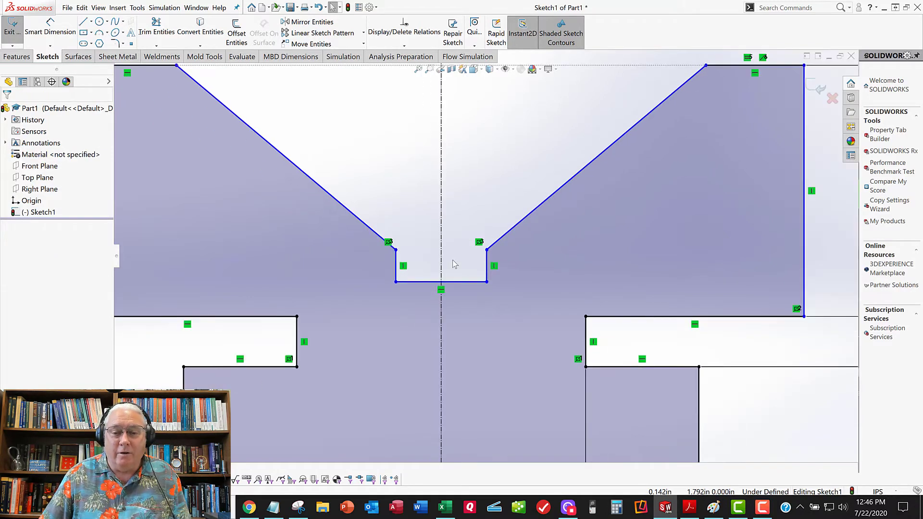
scroll(388, 302, down, 3)
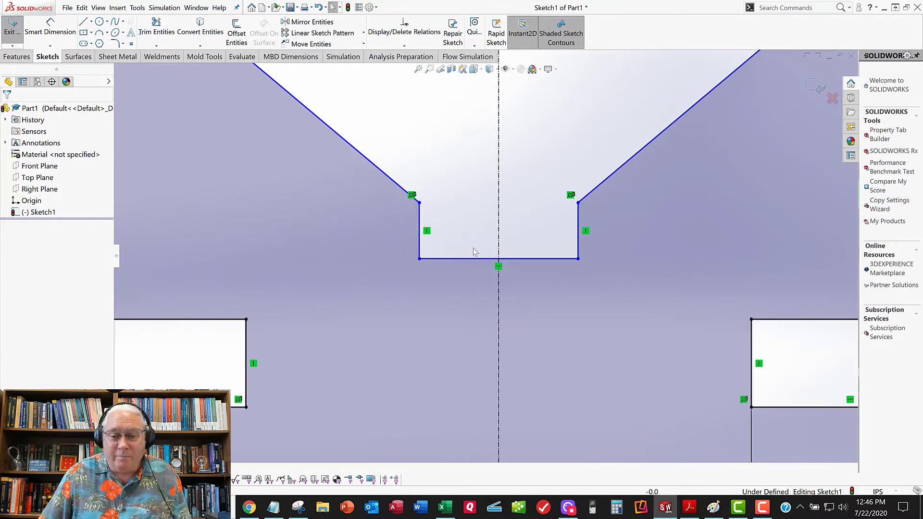
click(466, 264)
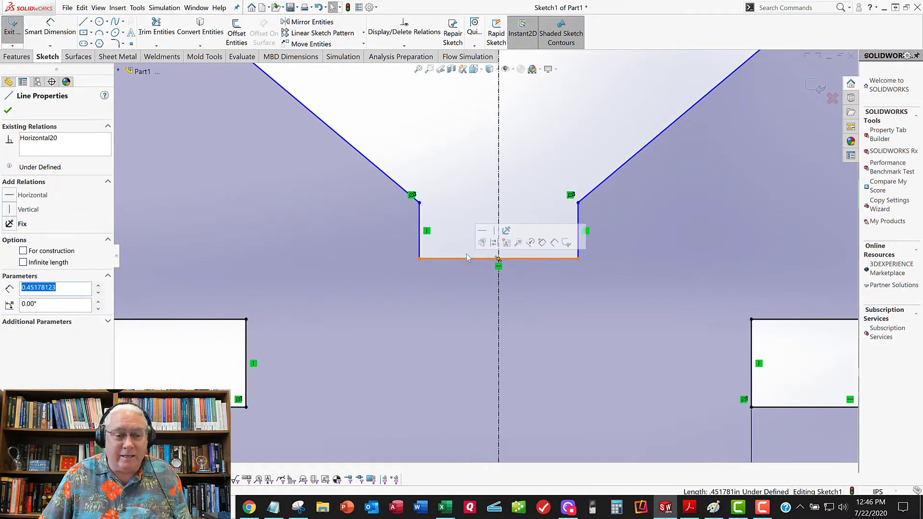
click(41, 304)
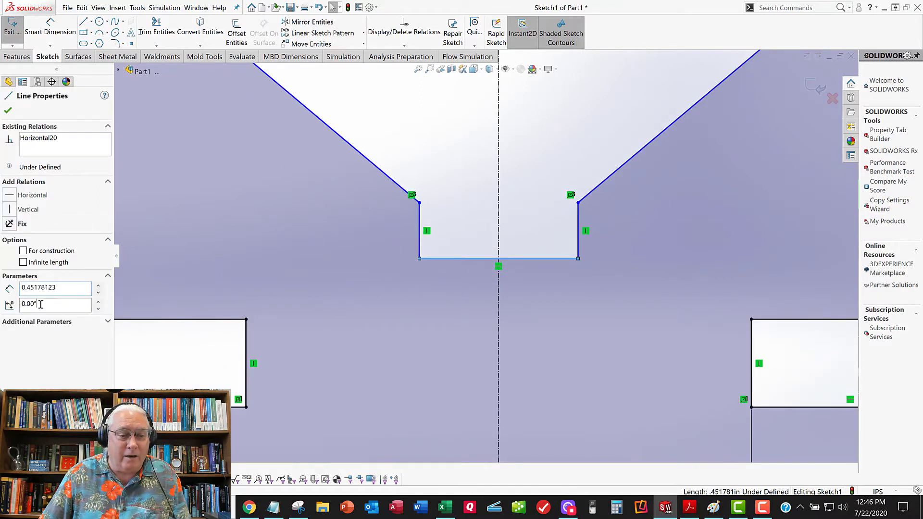
click(20, 290)
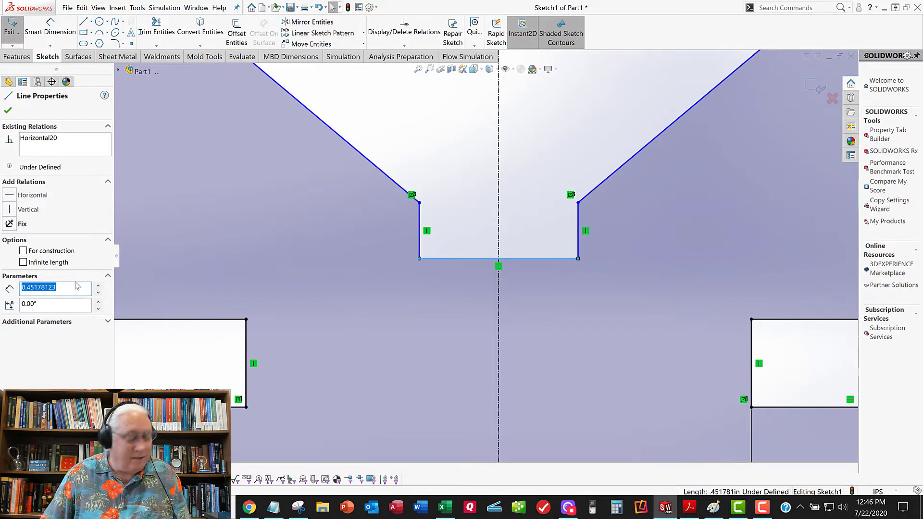
text(.25)
key(Return)
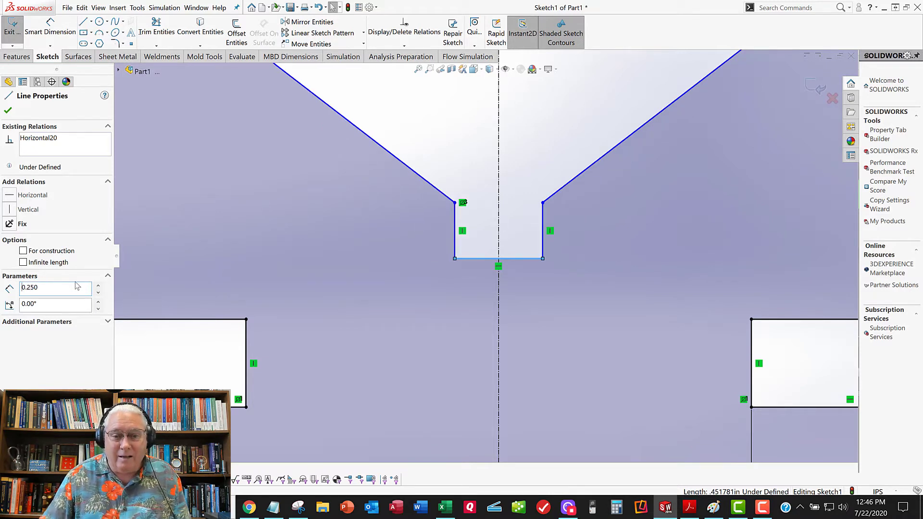
click(8, 111)
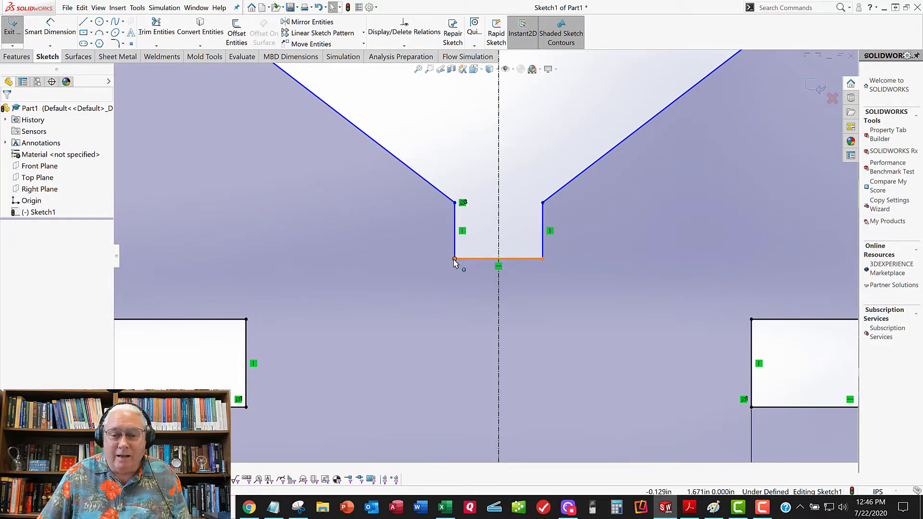
Widen the relief groove to about 0.67 in by moving its lower-left corner outward
drag(454, 260, 425, 262)
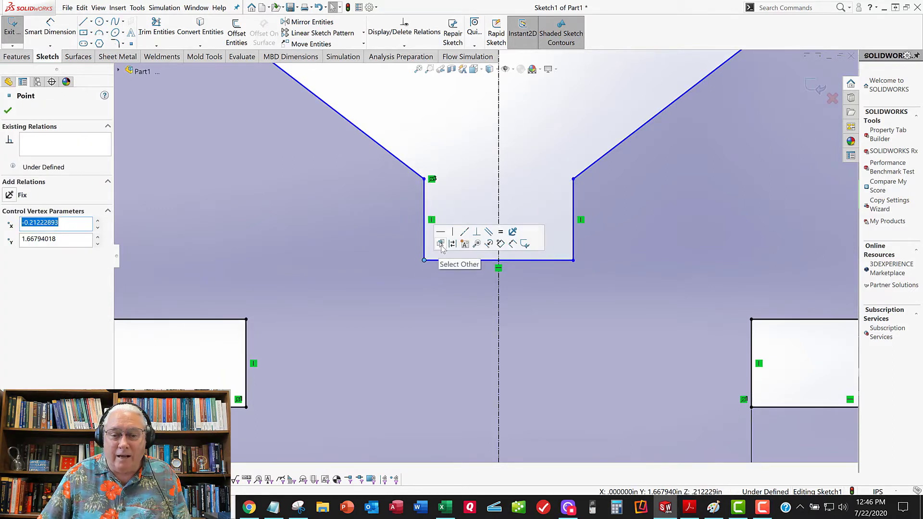
click(443, 261)
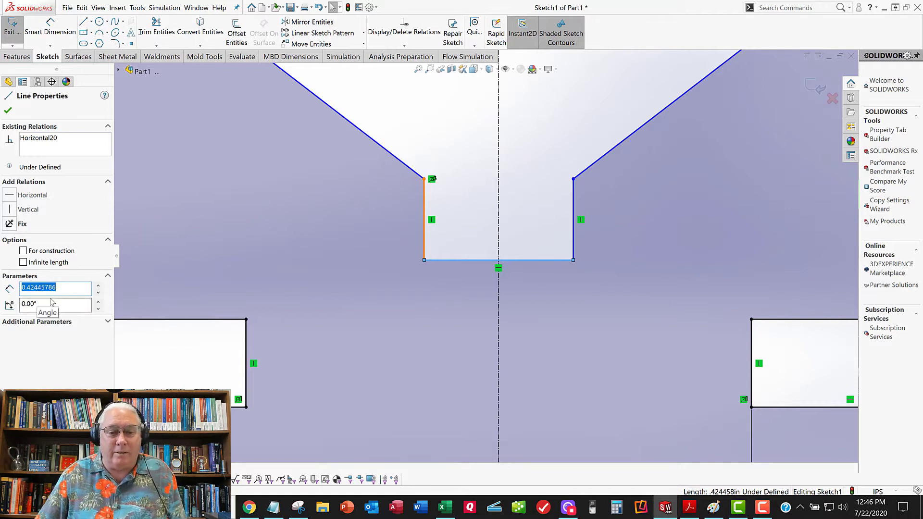
click(459, 174)
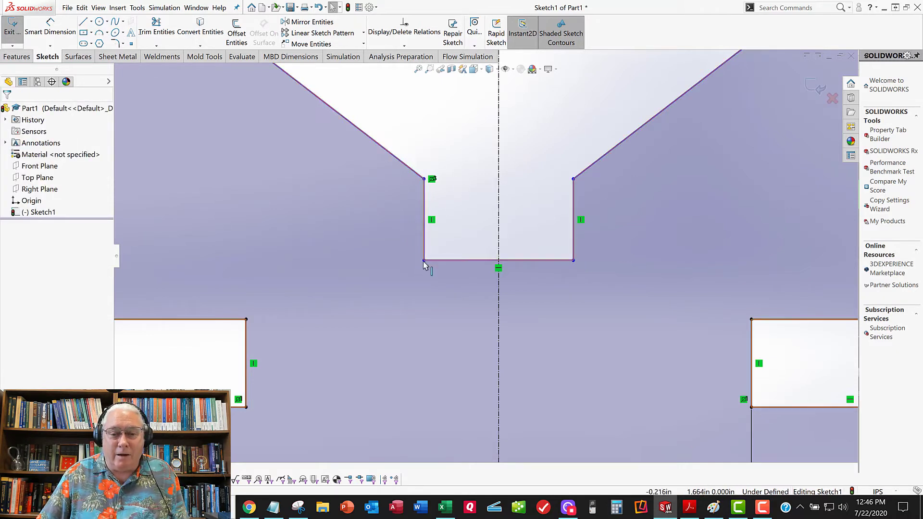
drag(424, 262, 380, 263)
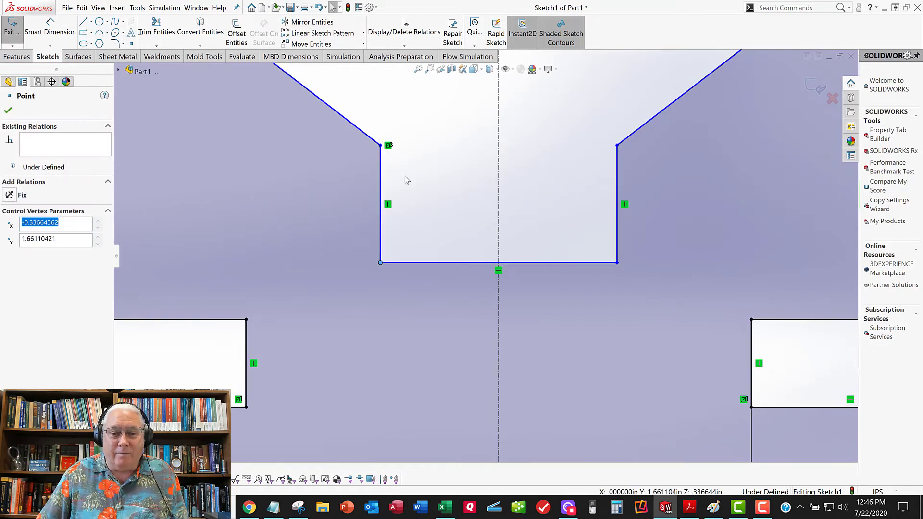
click(431, 143)
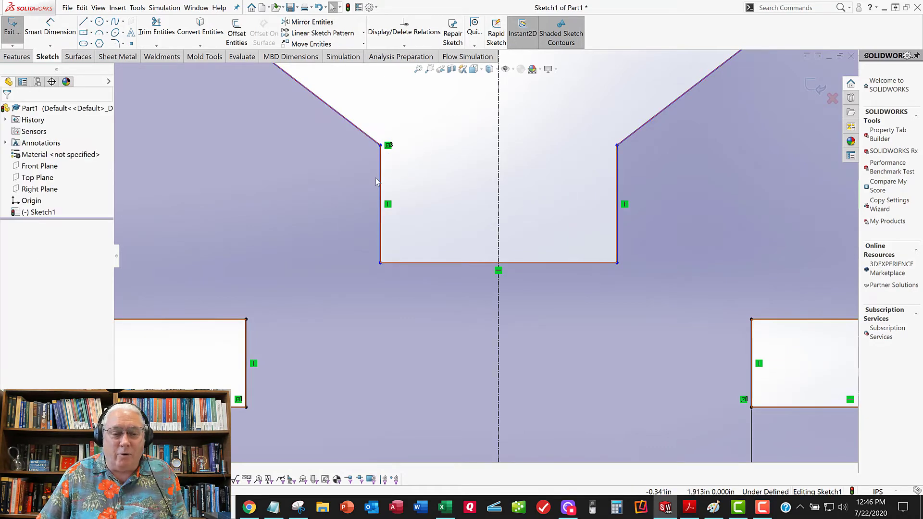
click(441, 263)
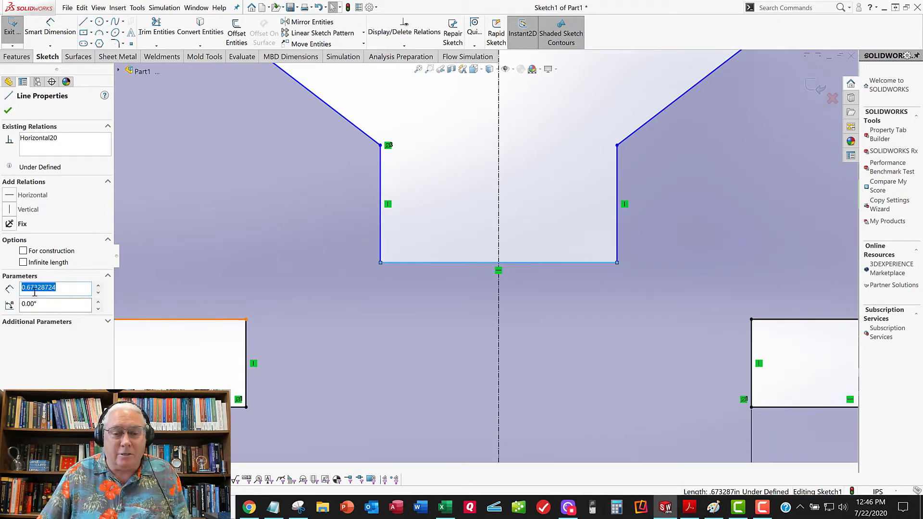
click(464, 190)
Dimension the horizontal distance from the relief groove's right wall to the block's upper right outer edge as 0.875 in
scroll(465, 258, up, 6)
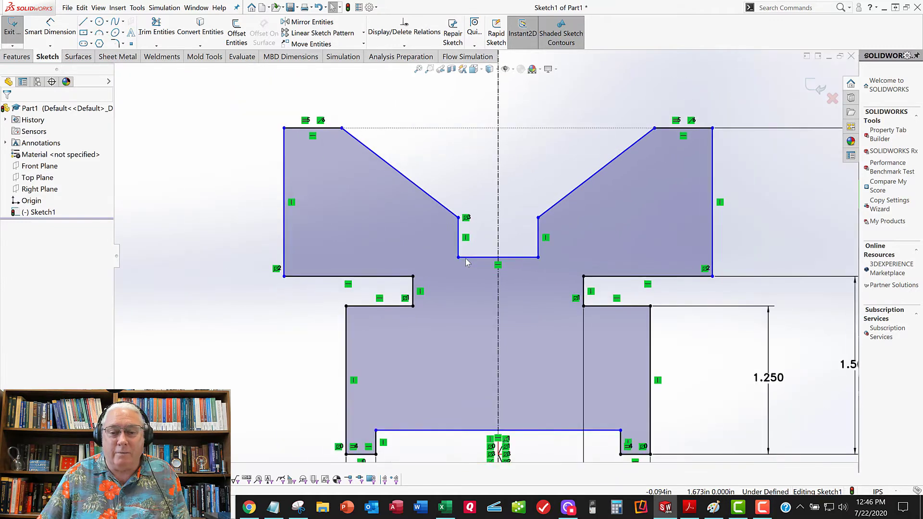
scroll(465, 261, up, 3)
scroll(651, 164, down, 1)
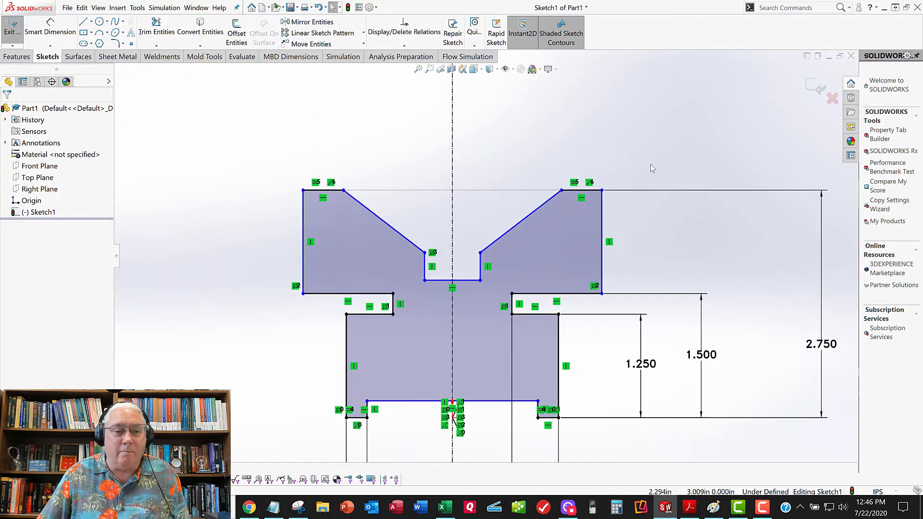
click(50, 27)
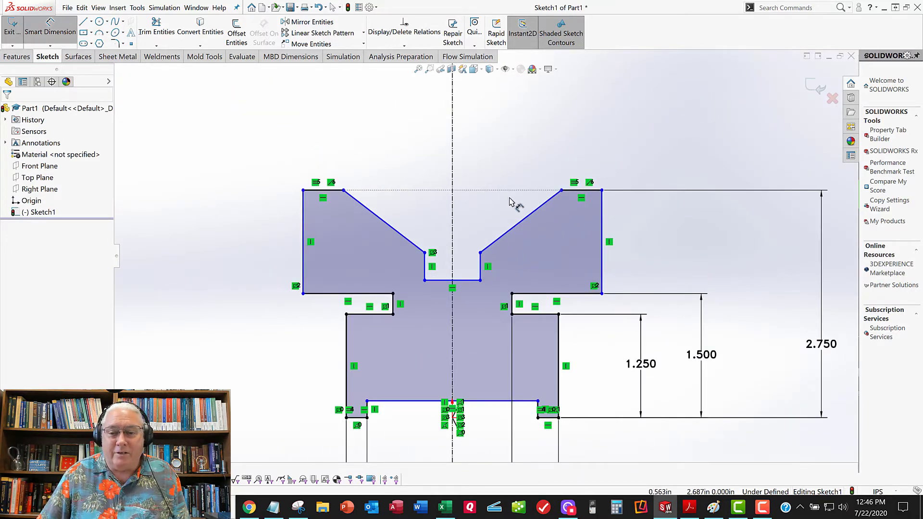
click(603, 226)
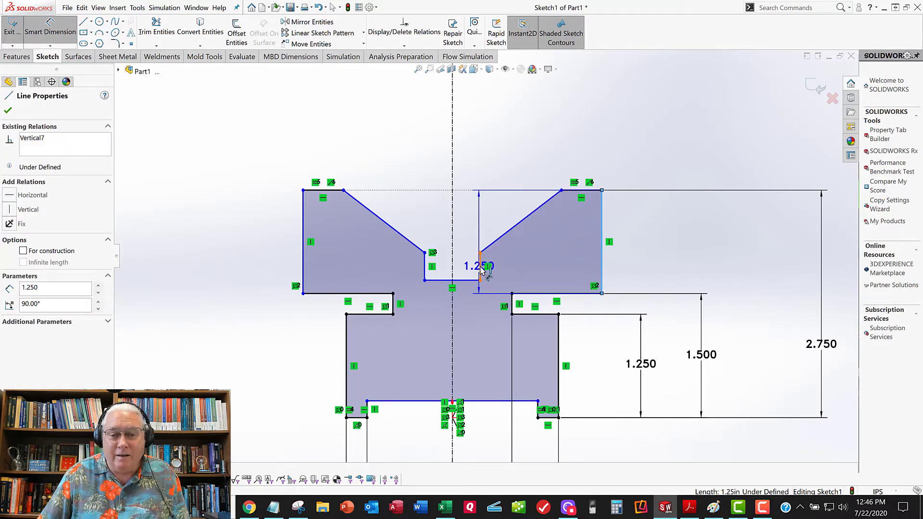
click(481, 269)
click(538, 140)
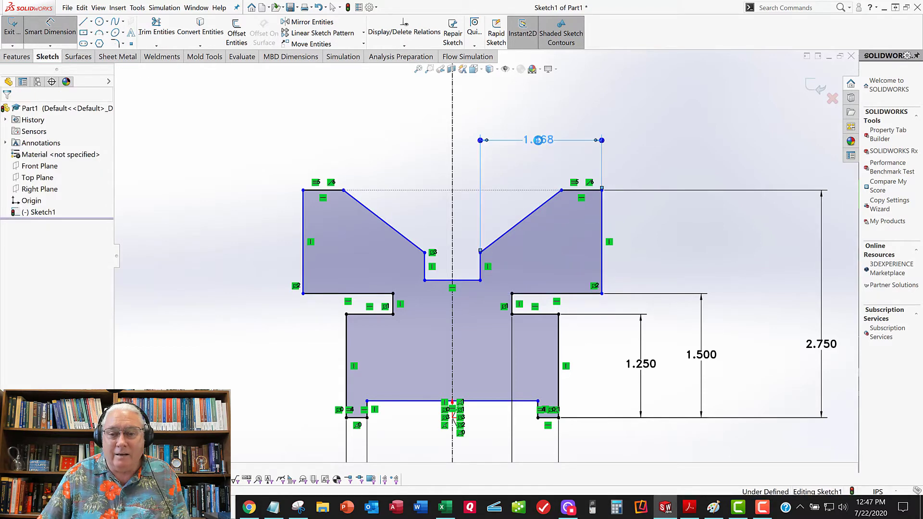
key(BackSpace)
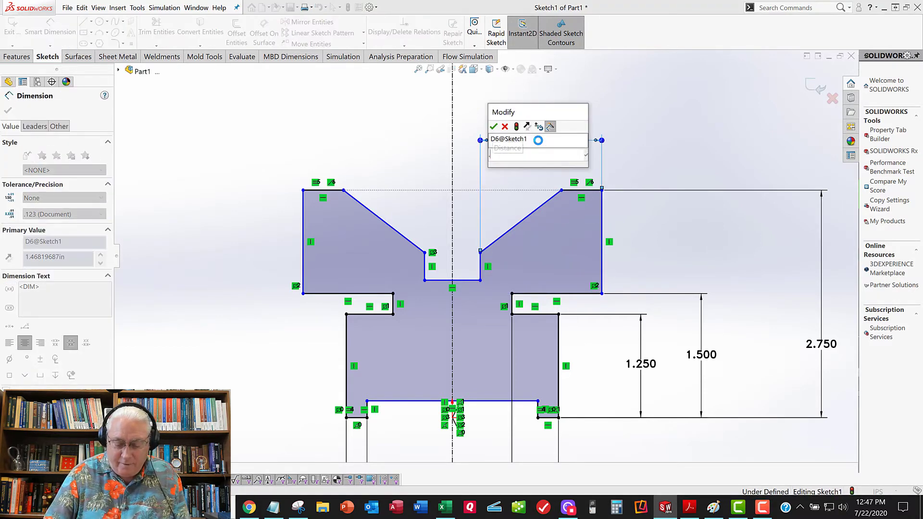
text(.875)
key(Return)
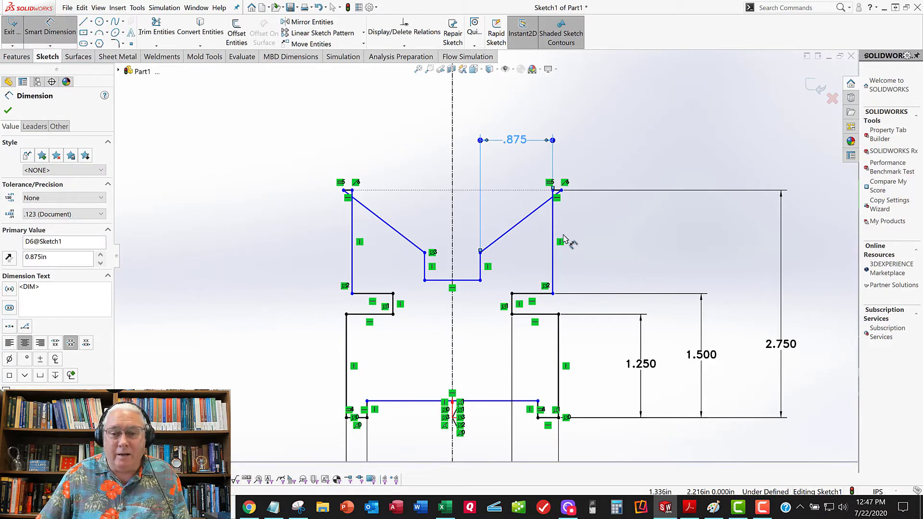
Move the V's upper right corner inward past the outer edge so the top flats no longer cross the sides
click(50, 29)
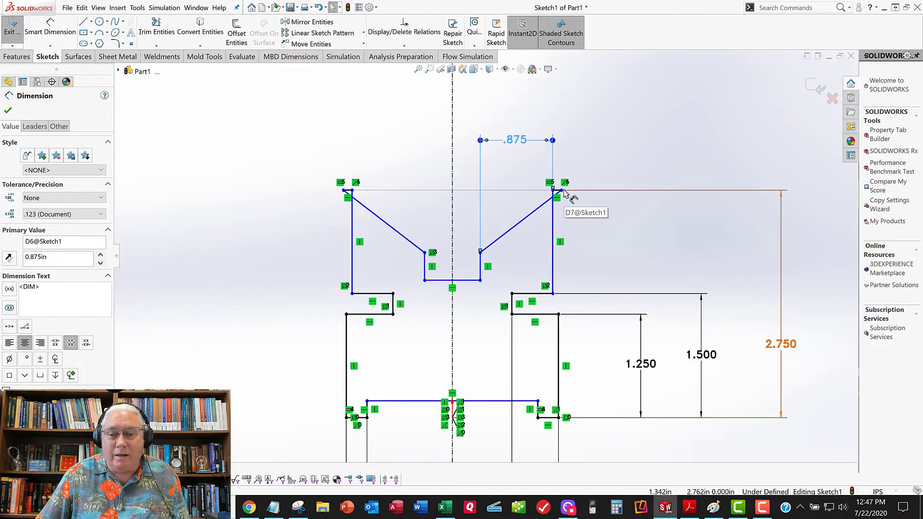
drag(550, 194, 529, 191)
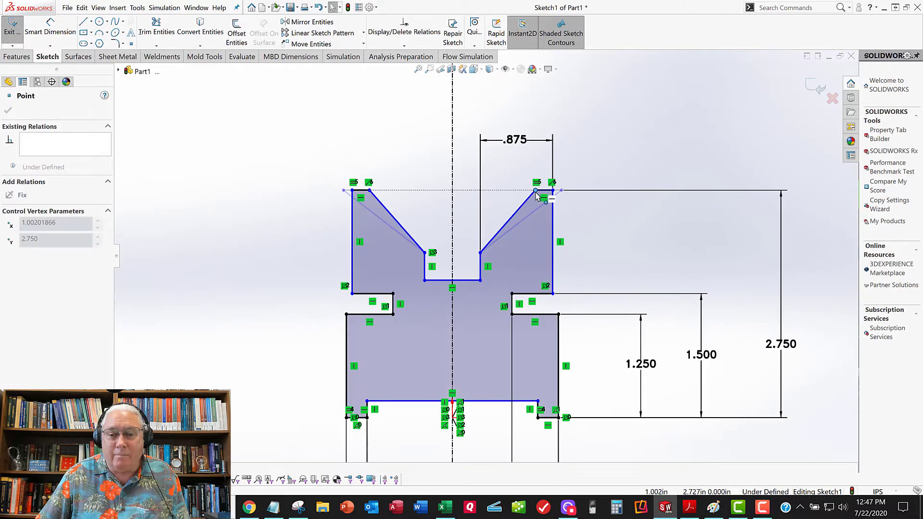
click(617, 112)
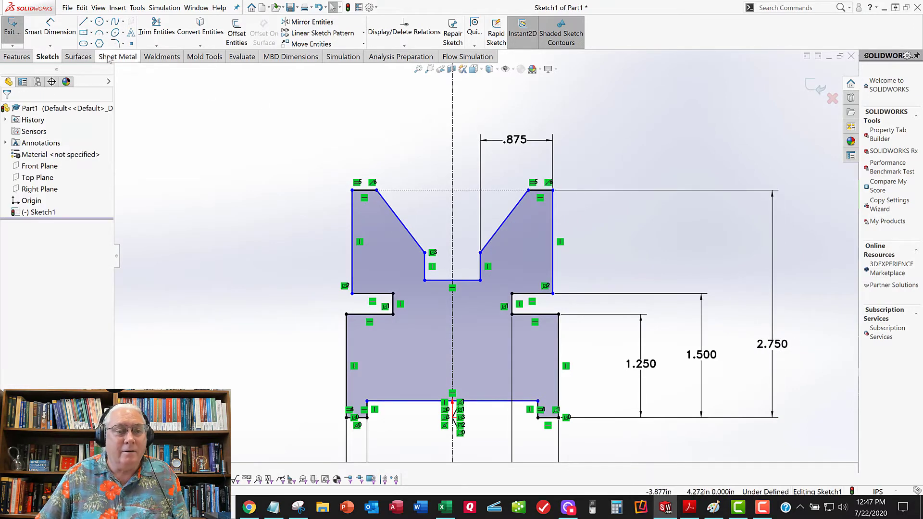
Begin a dimension from the relief groove's left wall
click(70, 36)
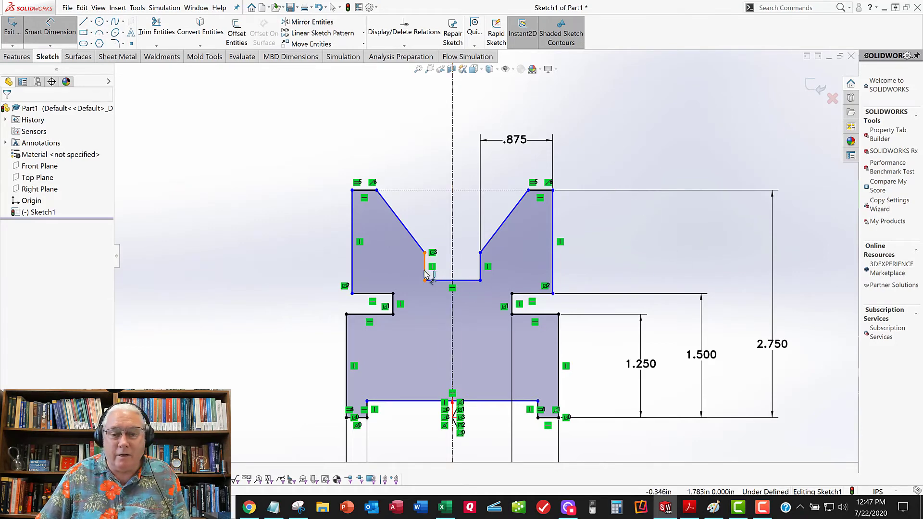
click(553, 225)
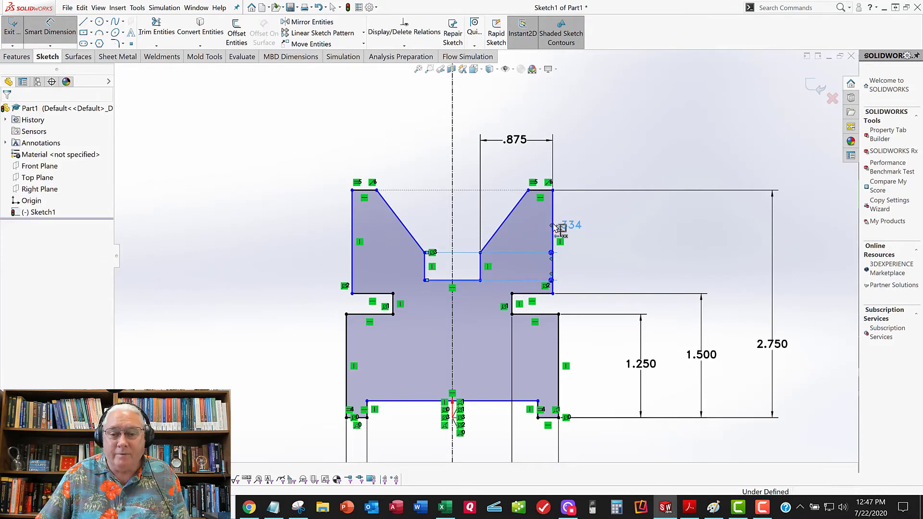
key(Escape)
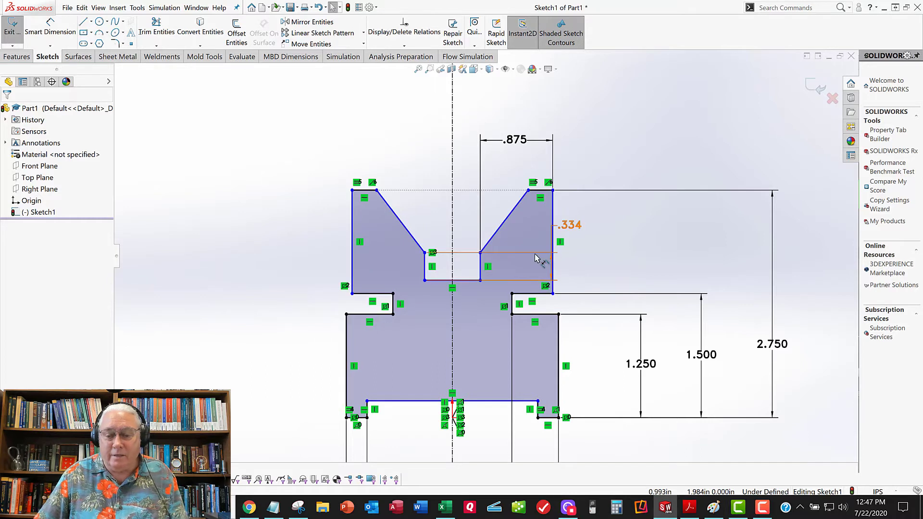
key(Delete)
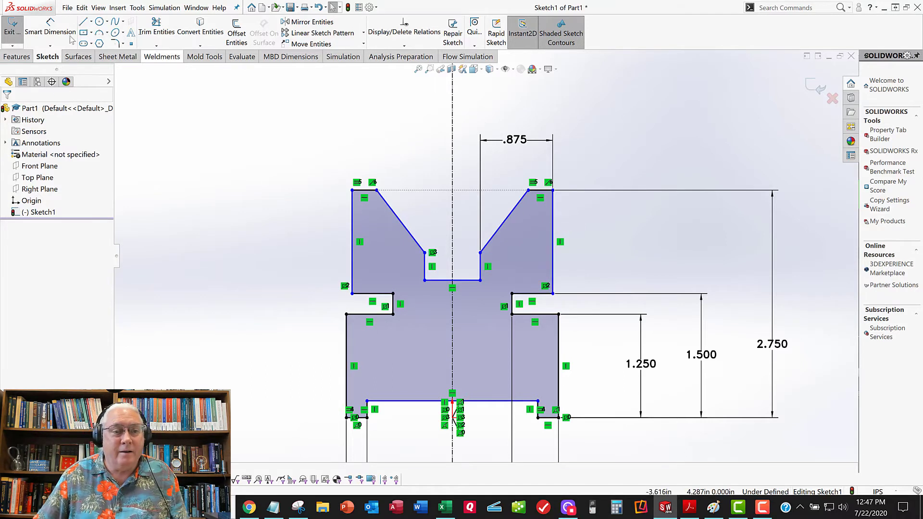
Dimension the horizontal distance from the upper section's right outer edge to the central slot's left wall as 1.125 in
click(37, 31)
click(553, 224)
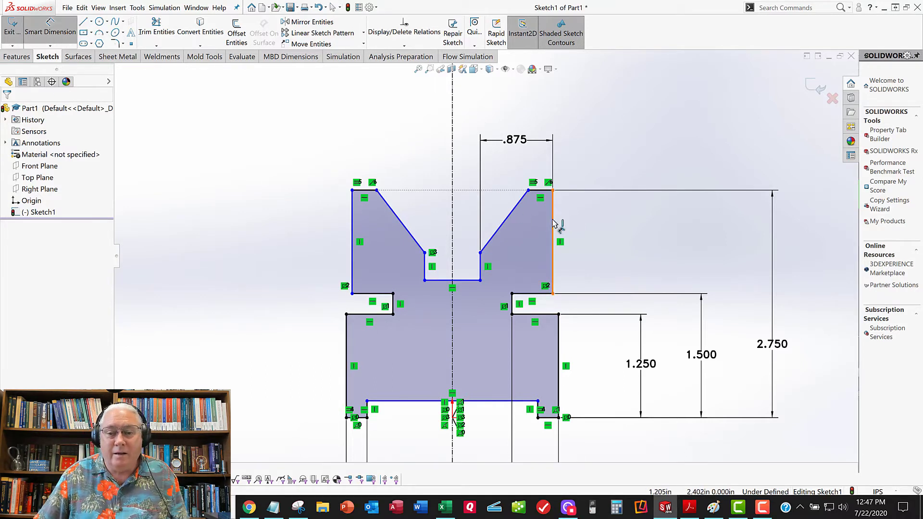
click(425, 269)
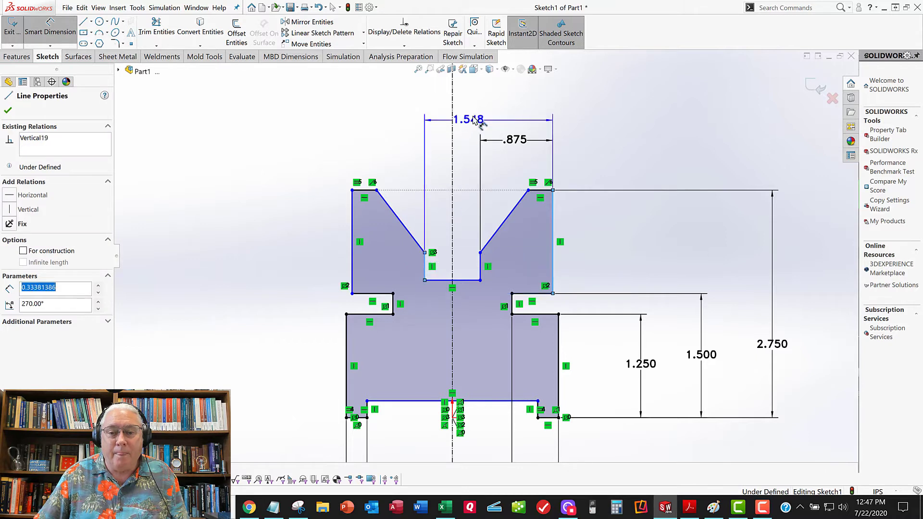
click(475, 118)
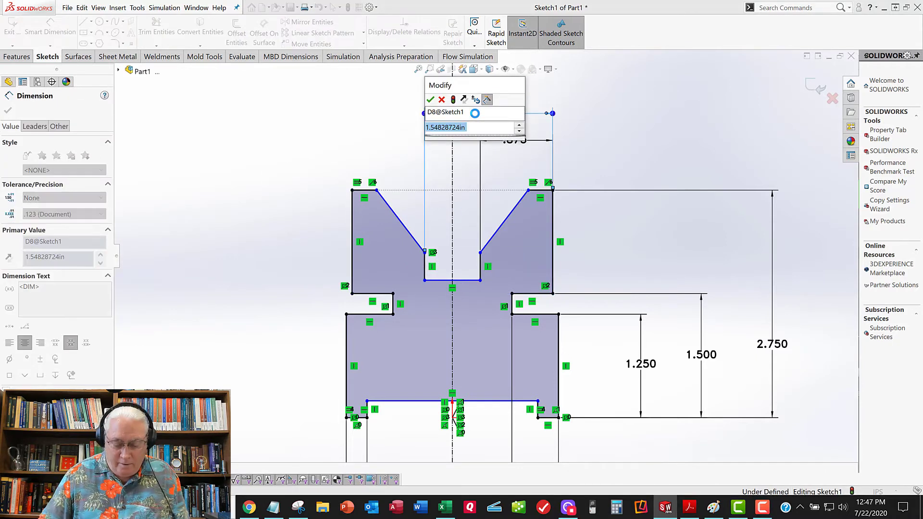
text(1.125)
key(Return)
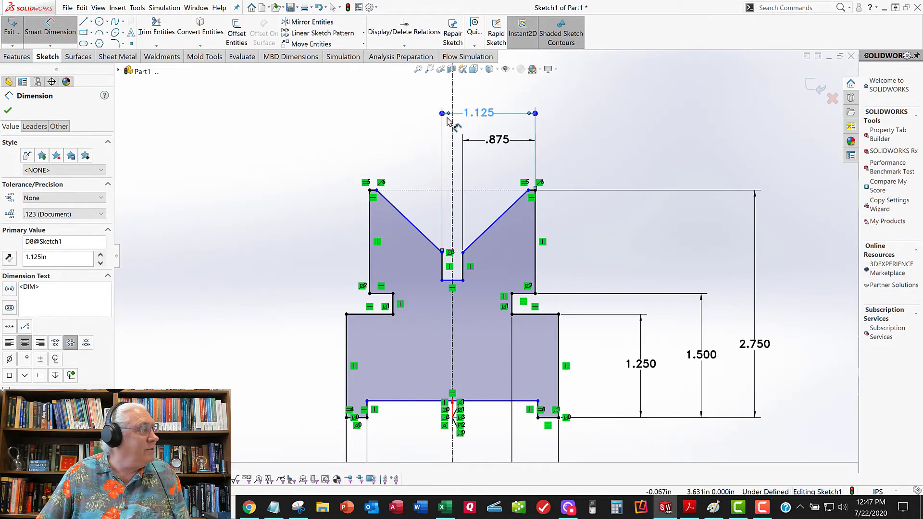
click(380, 195)
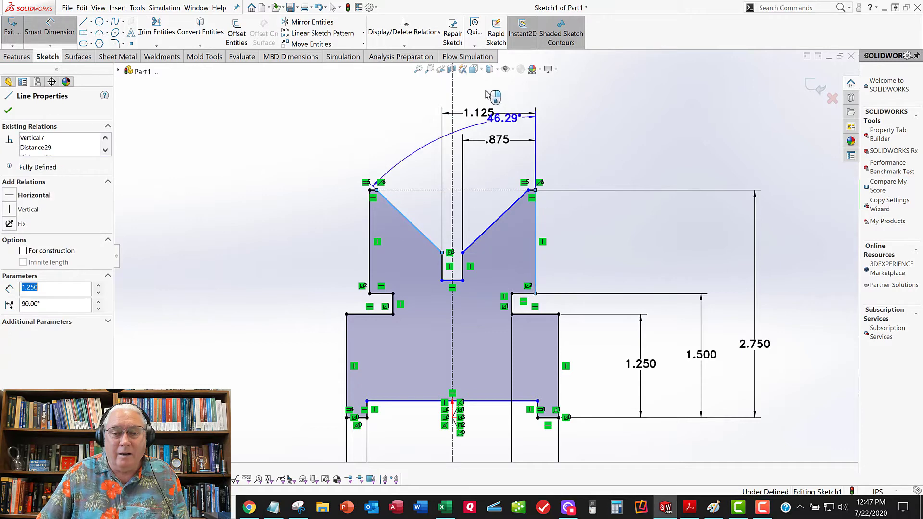
key(Escape)
key(Escape)
Dimension the distance from the upper section's right outer edge to the V-notch's upper left corner as 1.75 in
click(50, 27)
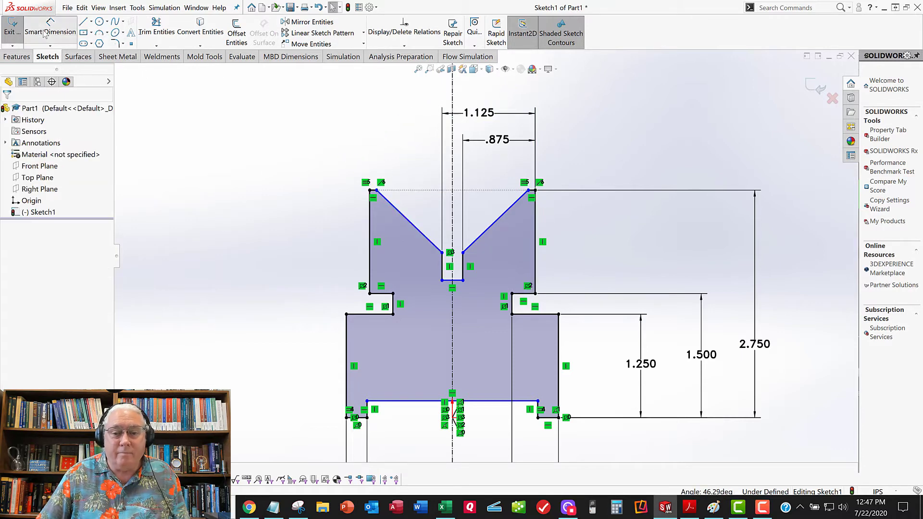
click(475, 189)
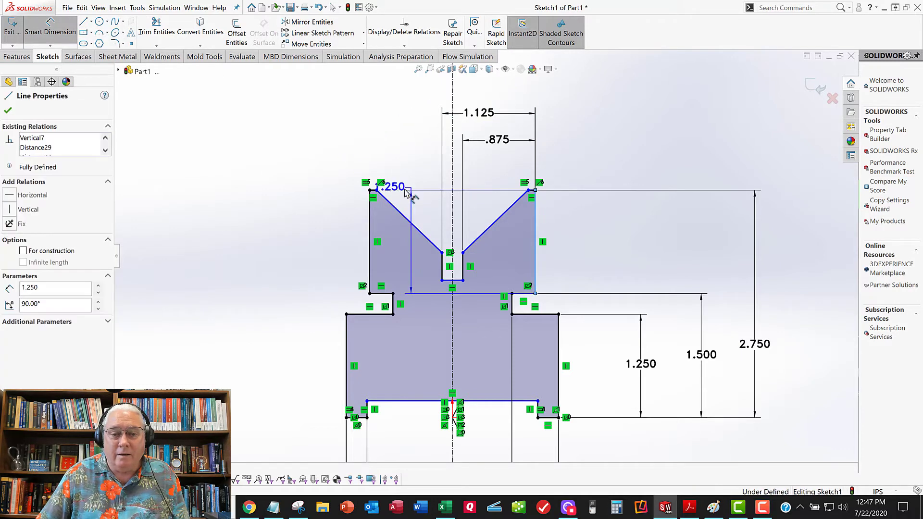
click(377, 190)
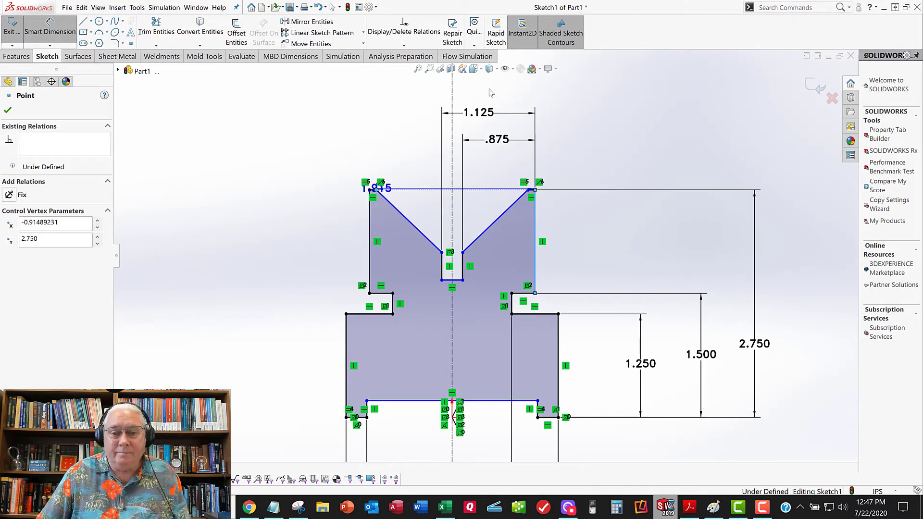
click(486, 94)
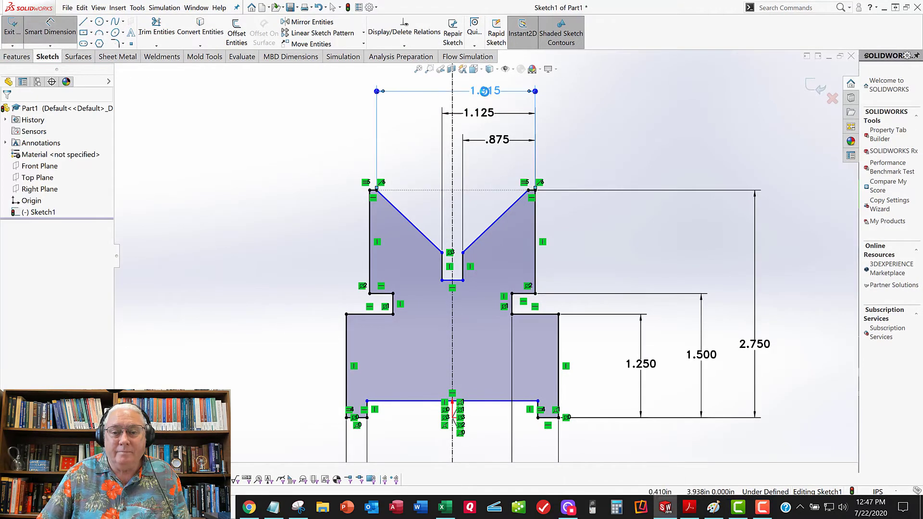
click(487, 96)
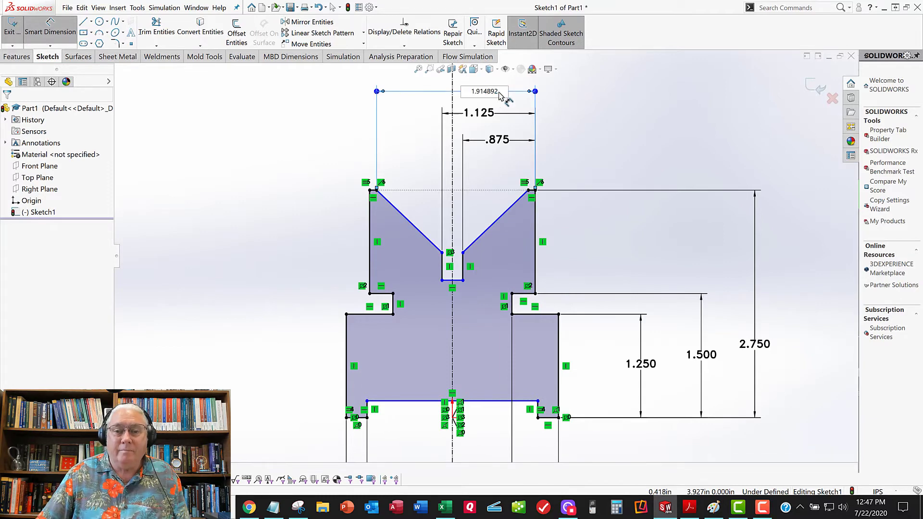
text(1.7)
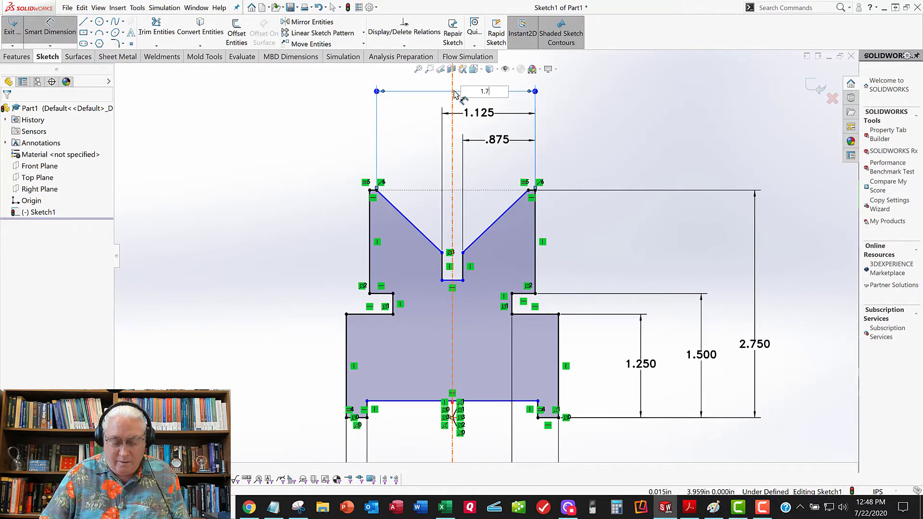
text(5)
key(Return)
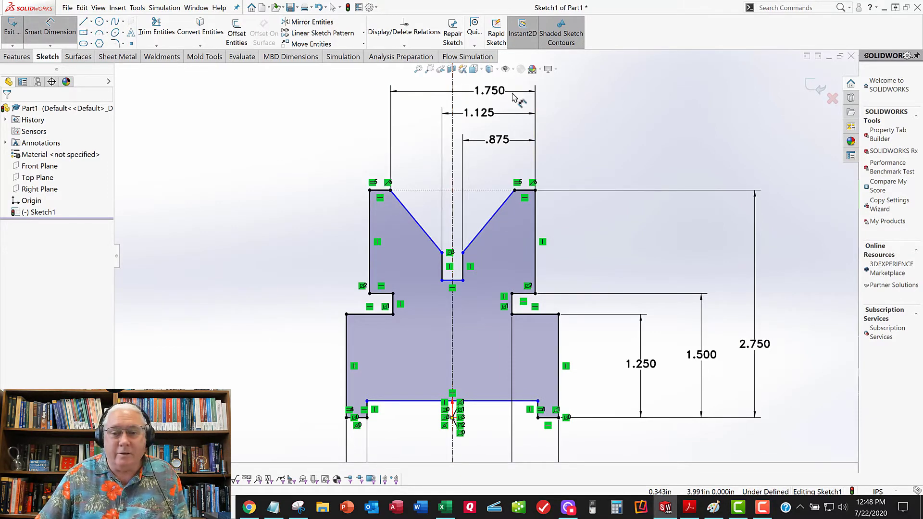
Dimension the upper section's overall width between its two outer vertical edges, adding it as a driven dimension
click(535, 214)
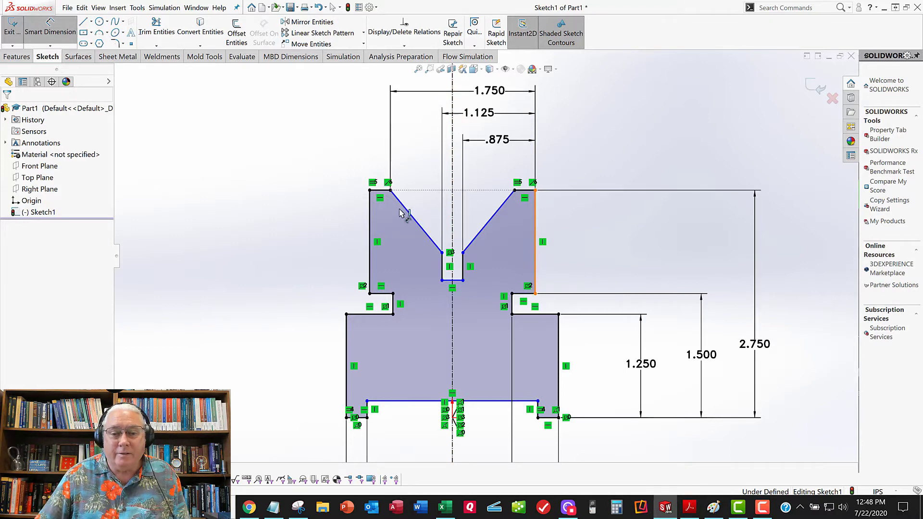
click(370, 226)
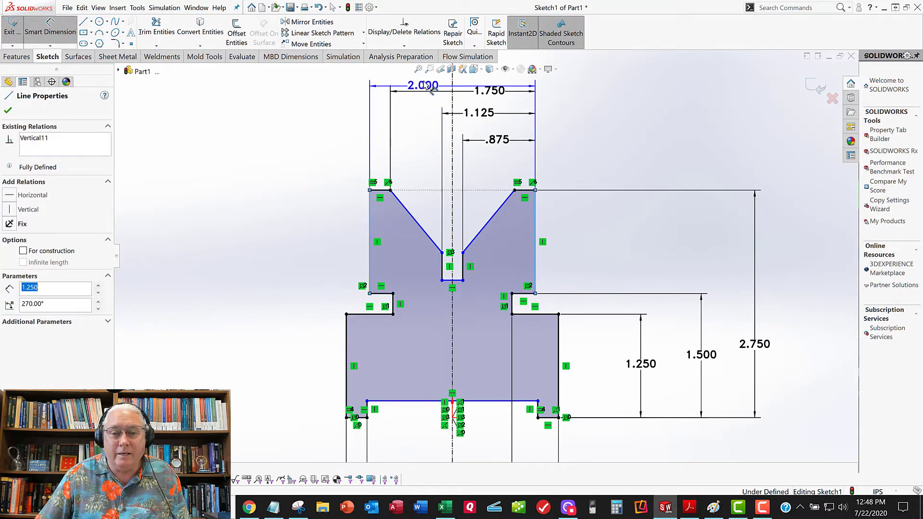
click(424, 81)
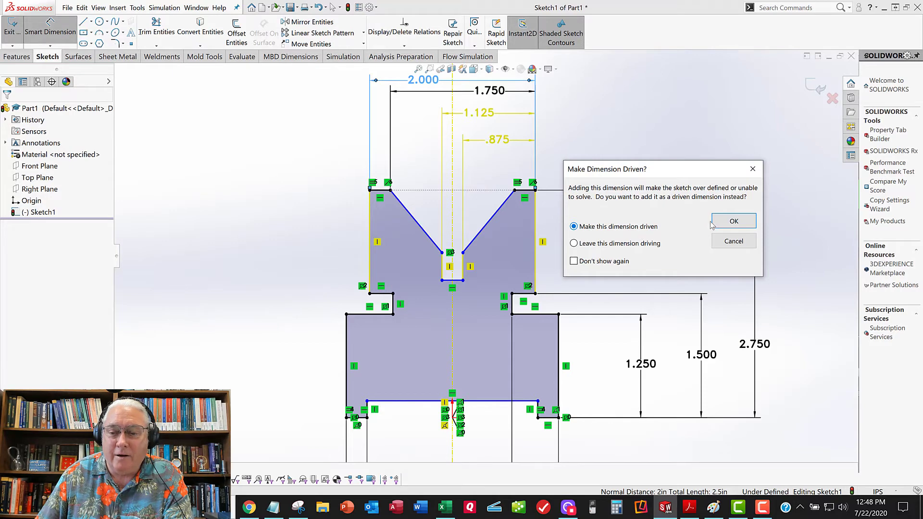
click(733, 220)
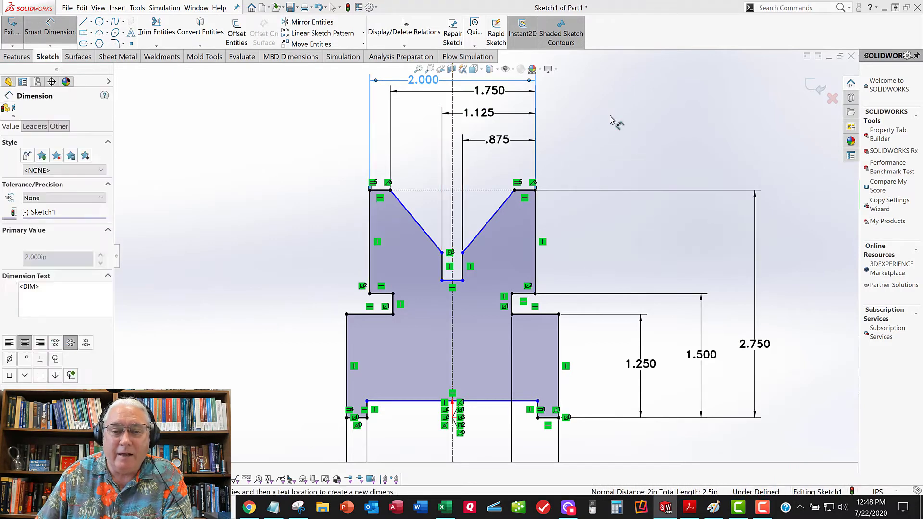
click(618, 145)
Dimension the angle between the two sloped V-notch lines as 90 degrees, with the dimension above the profile
scroll(600, 144, up, 3)
scroll(449, 112, down, 2)
scroll(449, 113, down, 2)
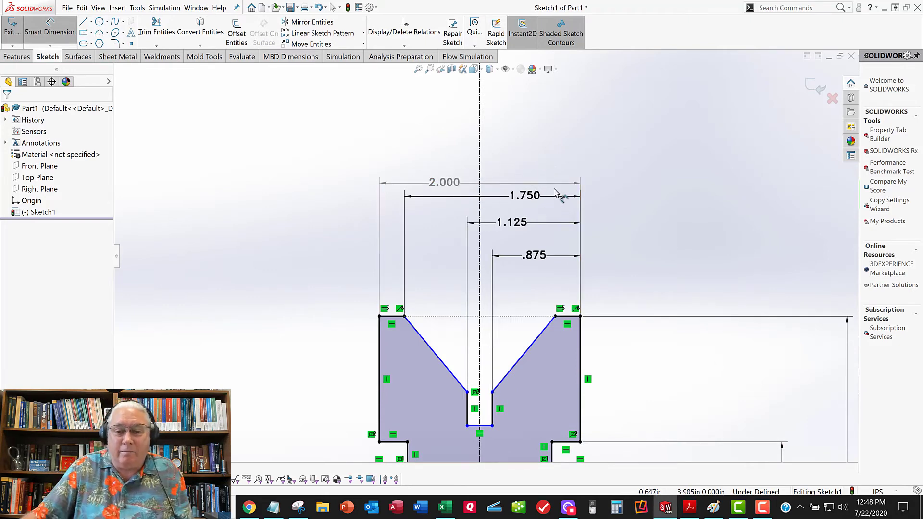
key(z)
key(z)
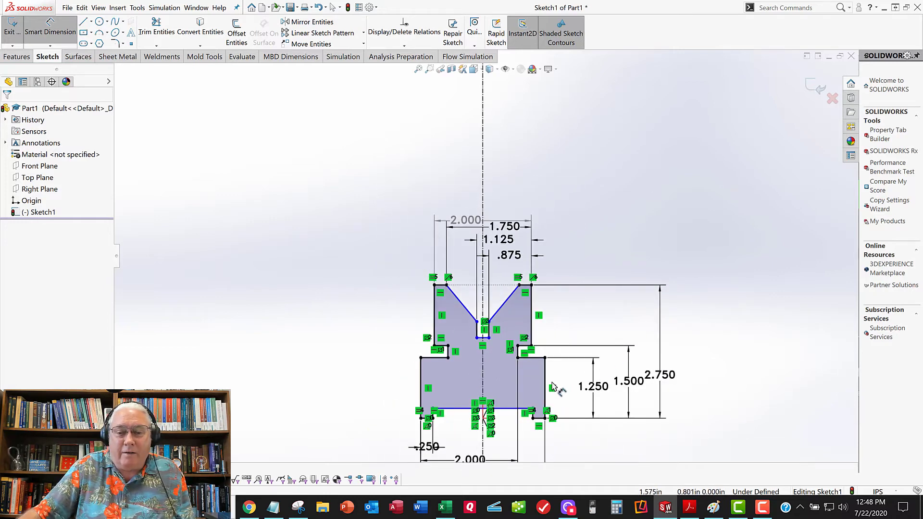
scroll(552, 385, down, 3)
scroll(568, 340, up, 1)
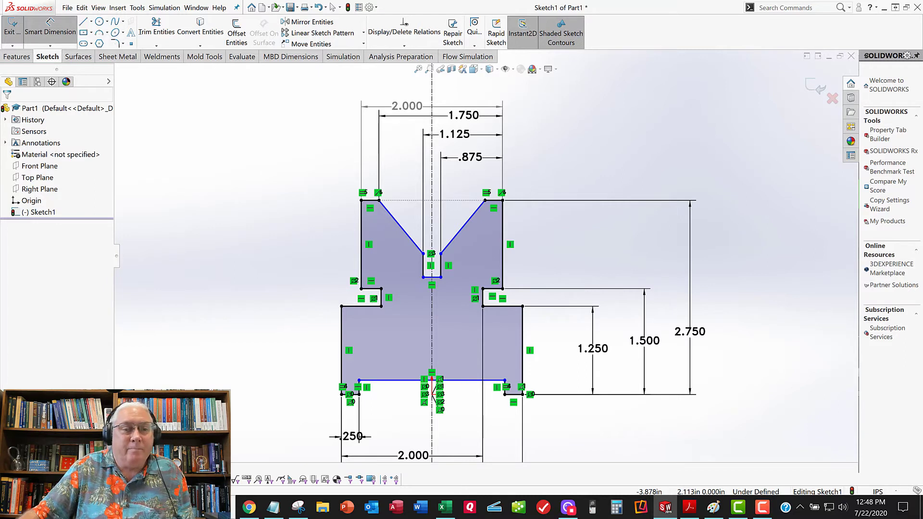
click(408, 235)
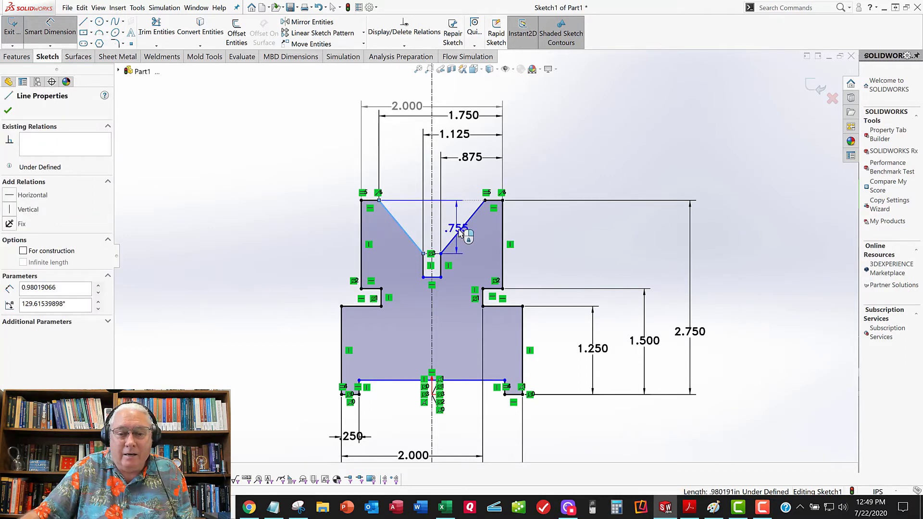
click(462, 232)
scroll(463, 232, up, 3)
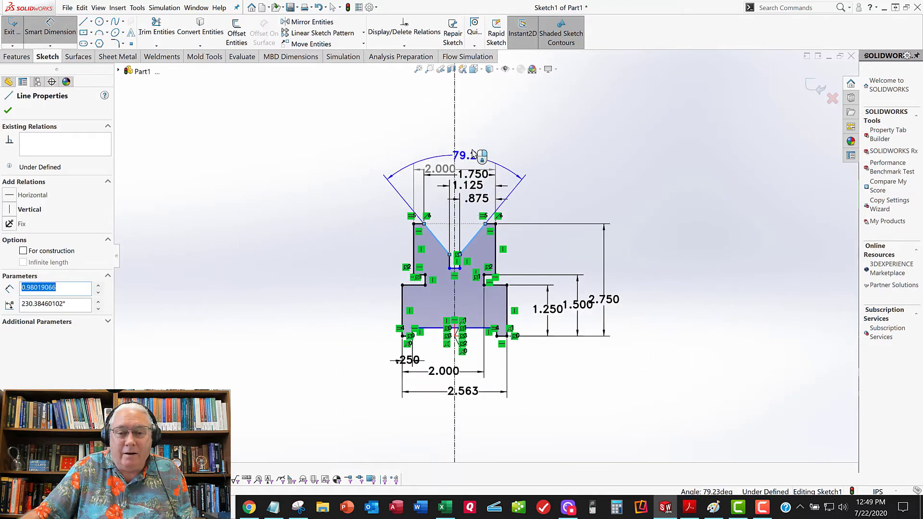
click(506, 132)
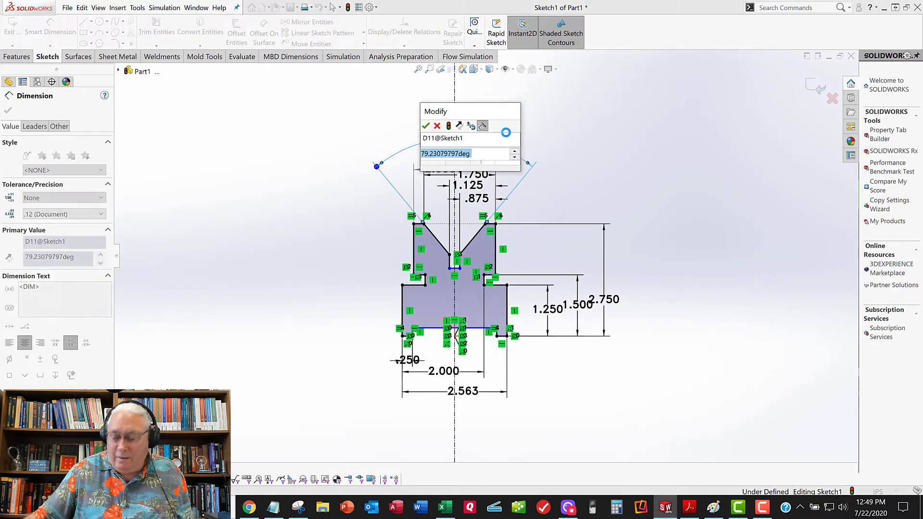
text(90)
key(Return)
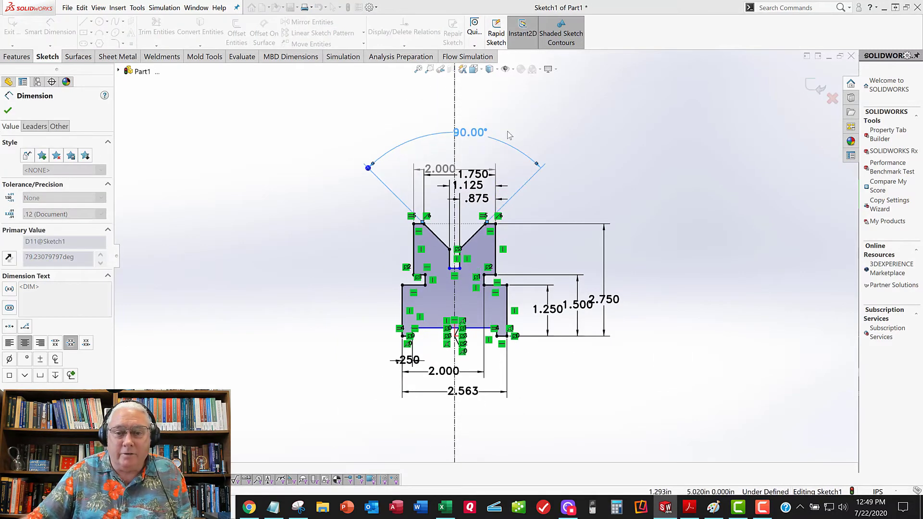
Try to add a perpendicular relation between the two sloped V-notch lines
scroll(486, 257, down, 2)
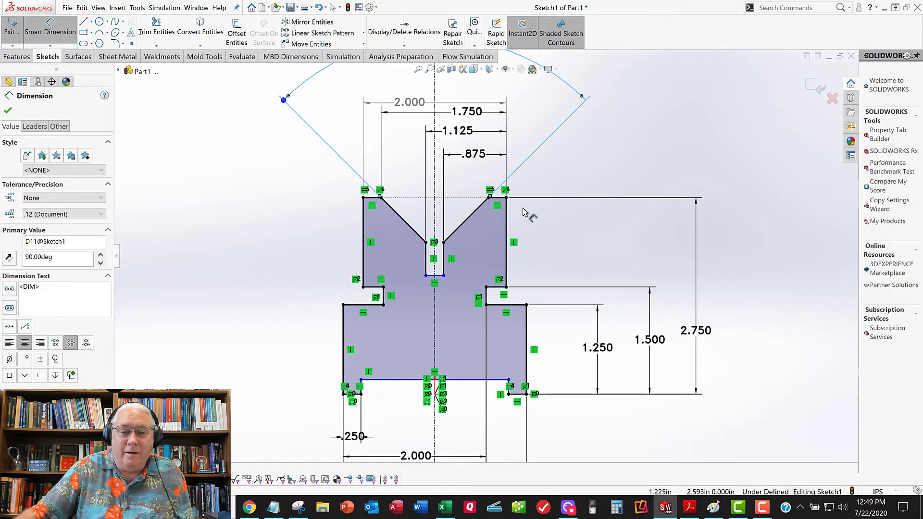
key(Escape)
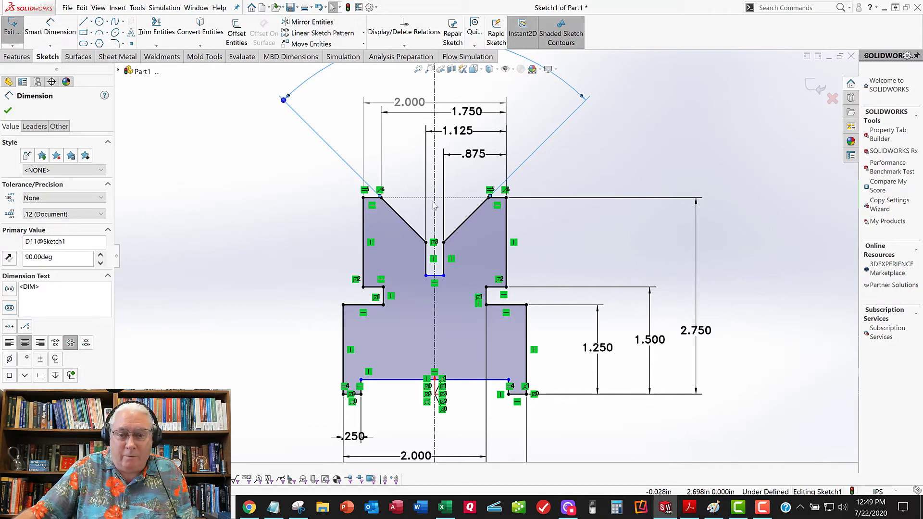
click(421, 235)
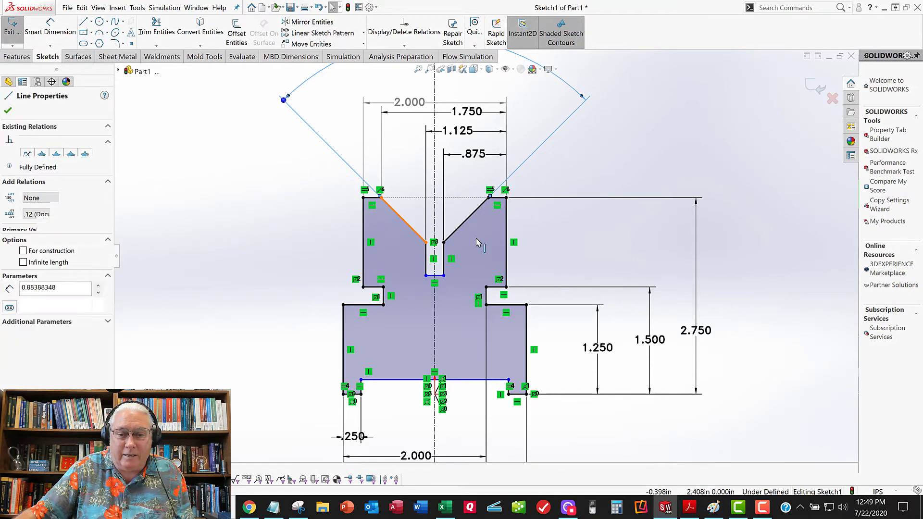
ctrl+click(482, 209)
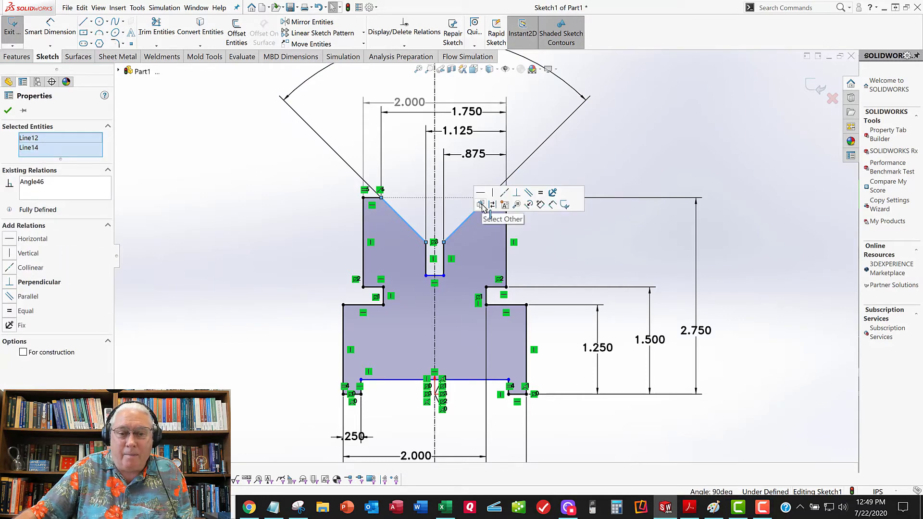
click(9, 284)
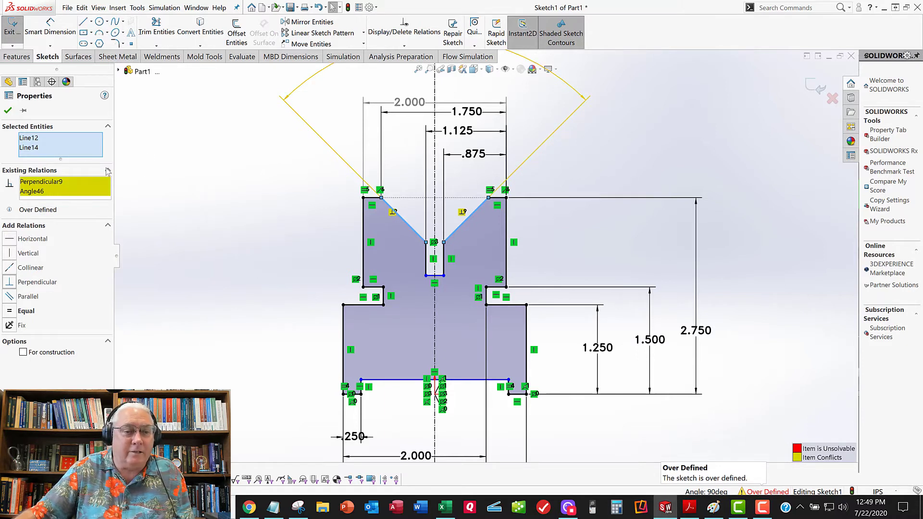
Delete the perpendicular relation and the angle dimension between the two sloped V-notch lines
right_click(46, 193)
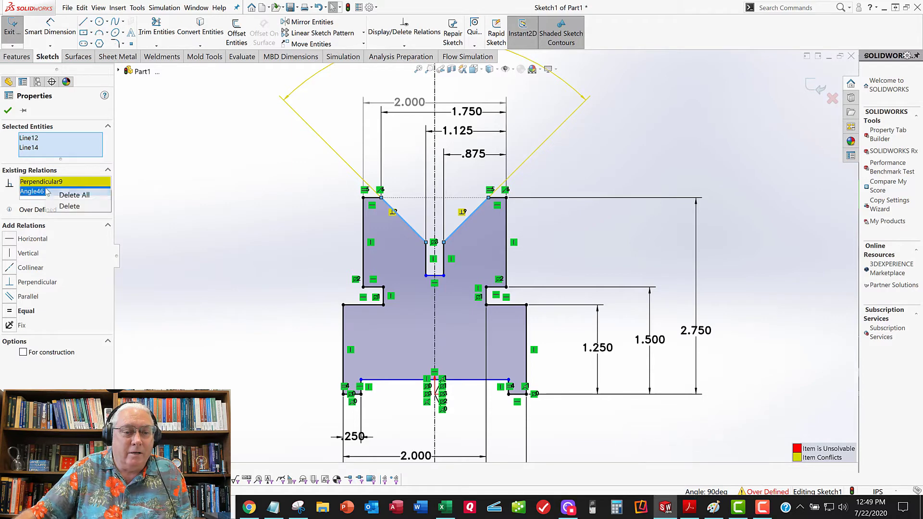
click(72, 201)
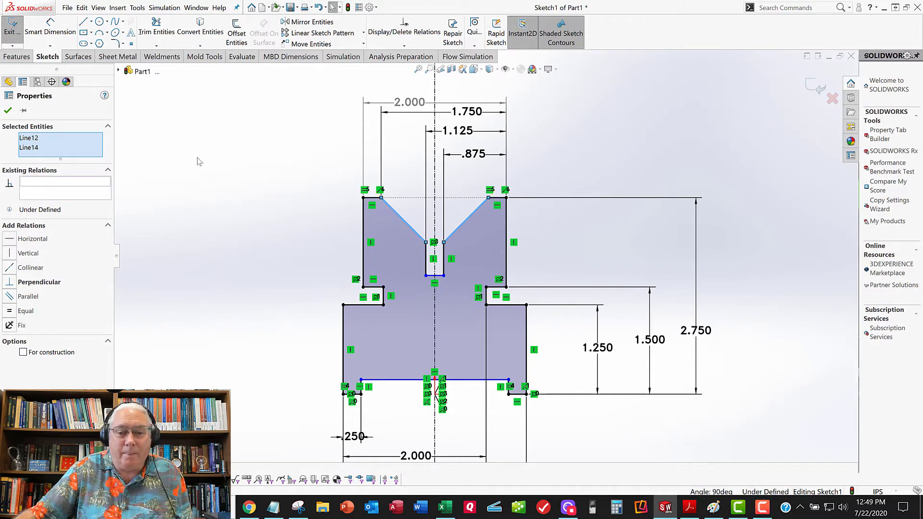
click(7, 111)
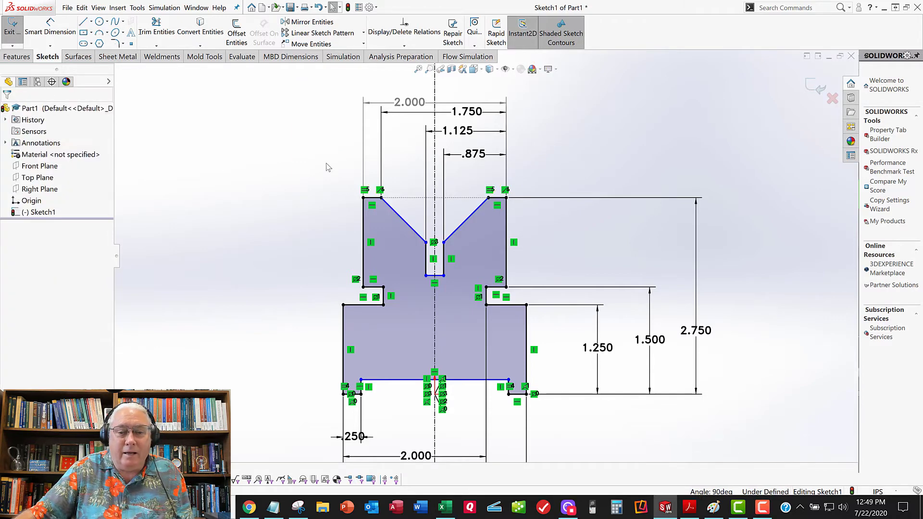
scroll(446, 249, up, 3)
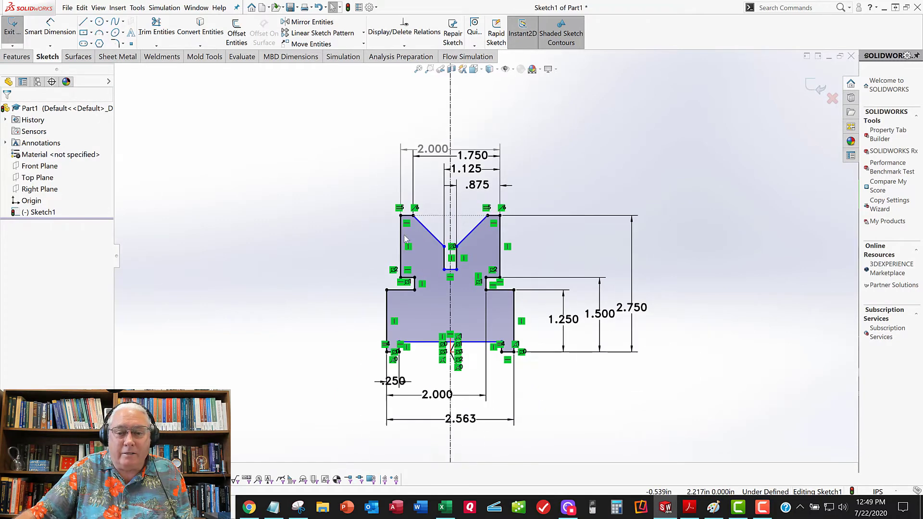
Dimension the height from the base's lower right edge to the bottom of the V-notch's centre slot as 1.875 in
scroll(446, 249, down, 3)
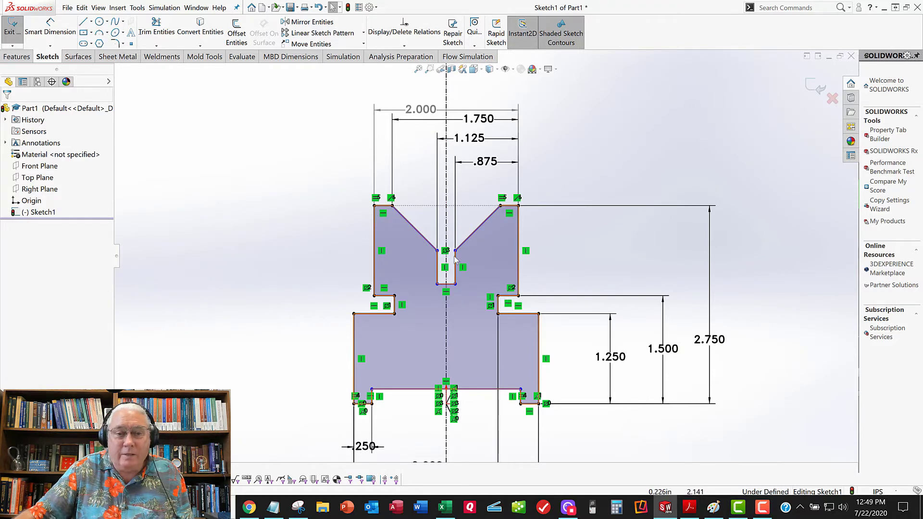
click(52, 34)
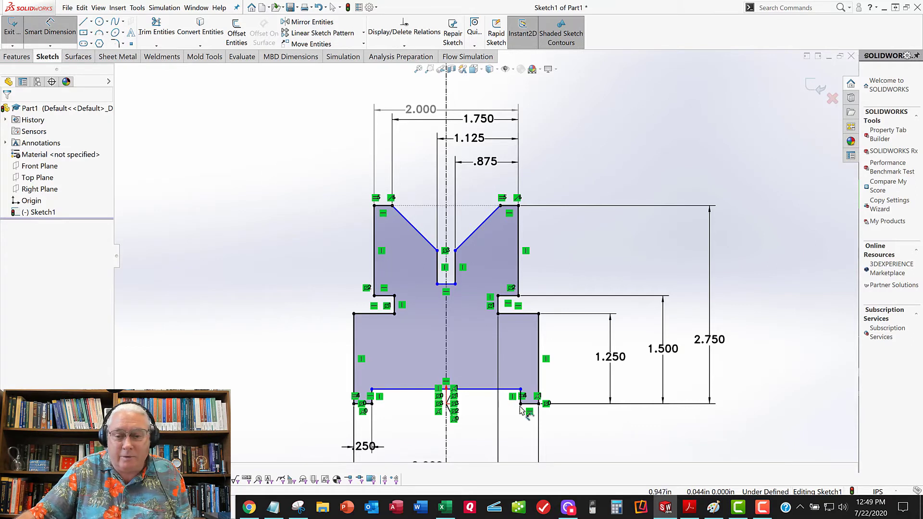
click(510, 340)
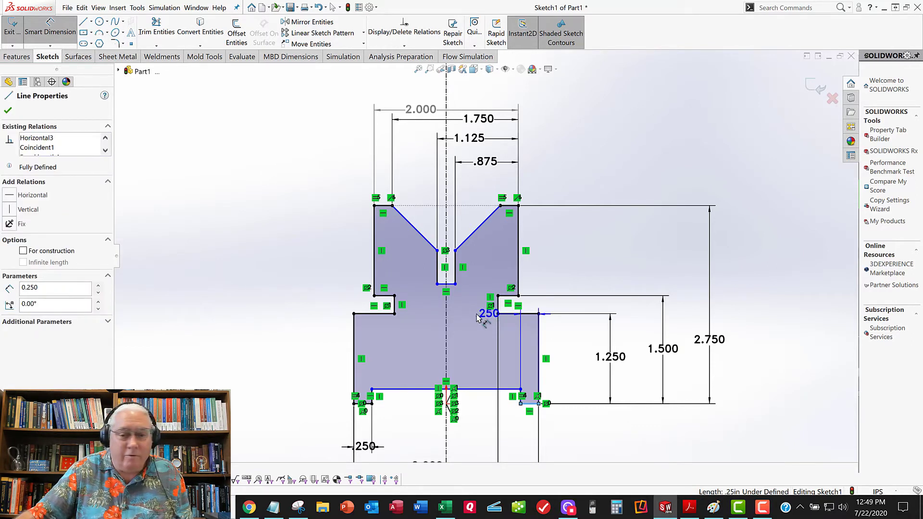
click(447, 285)
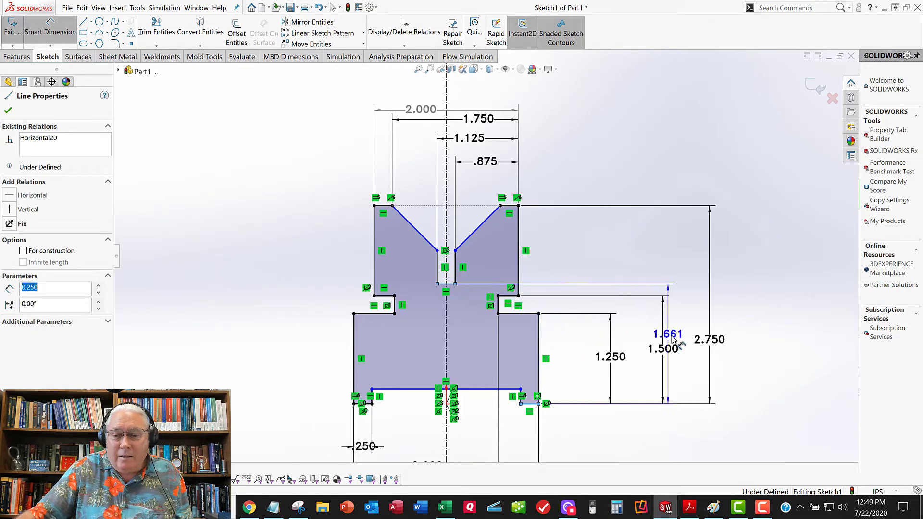
click(687, 347)
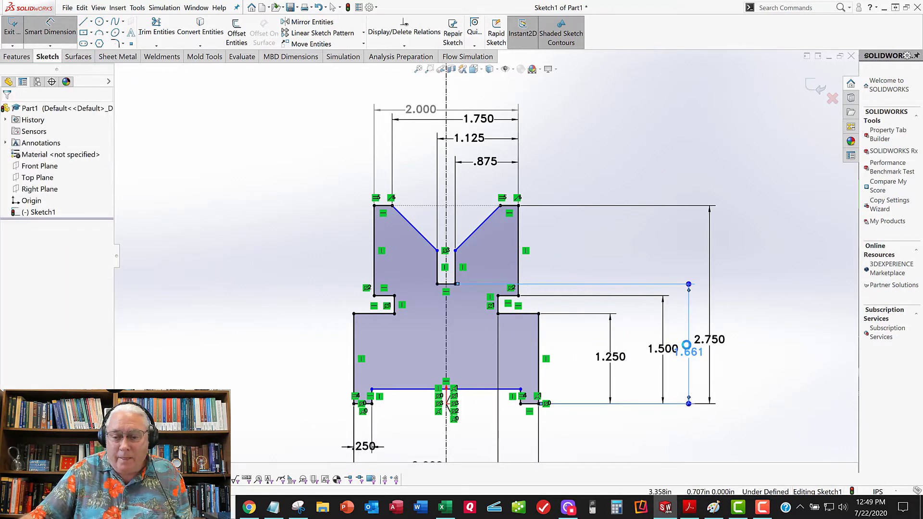
text(1)
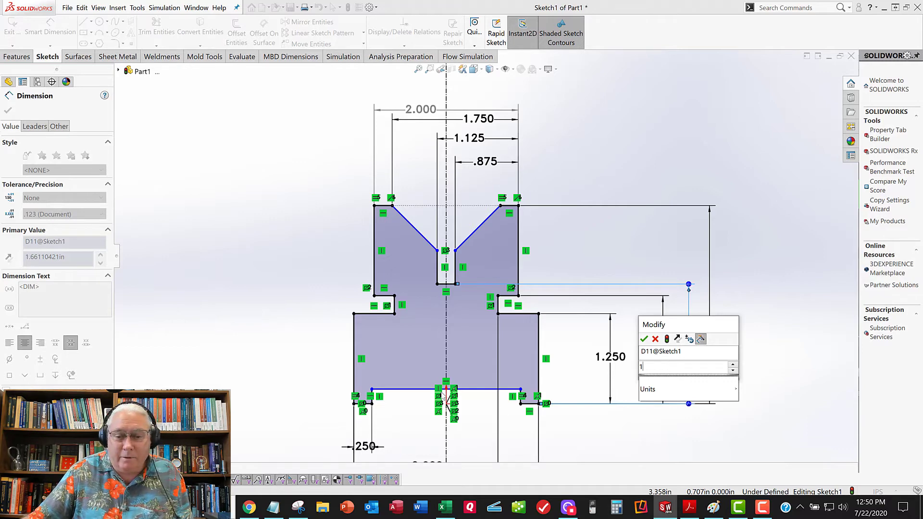
key(Escape)
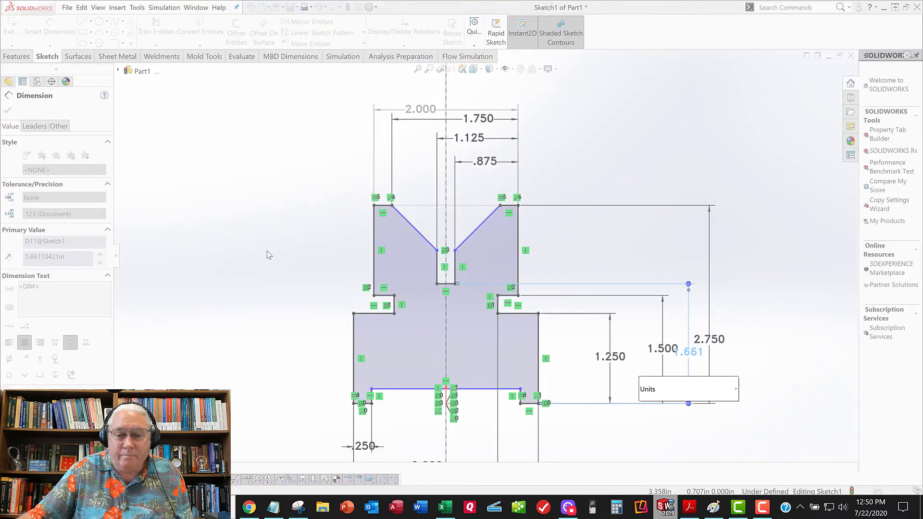
text(.875)
key(Return)
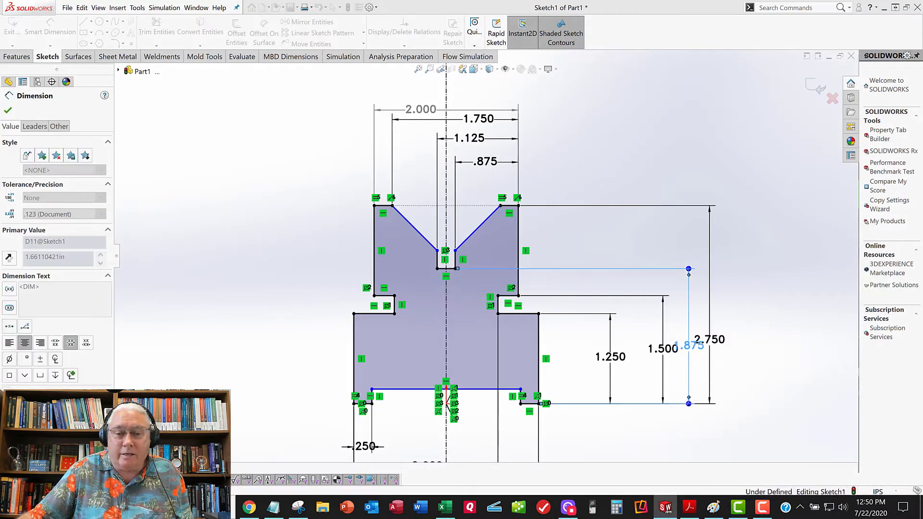
click(283, 233)
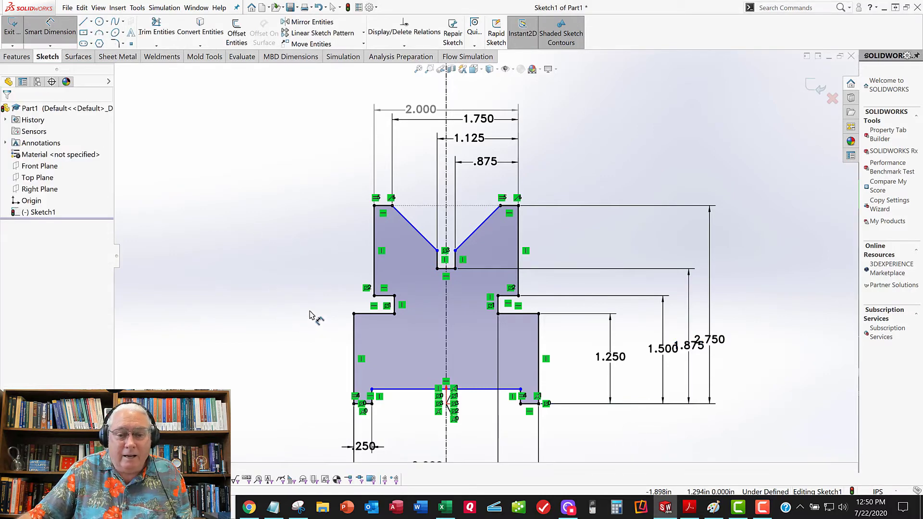
Dimension the depth of the recess in the profile's underside, from the lower left foot to the recess edge, as 0.25 in
click(387, 389)
scroll(363, 421, down, 2)
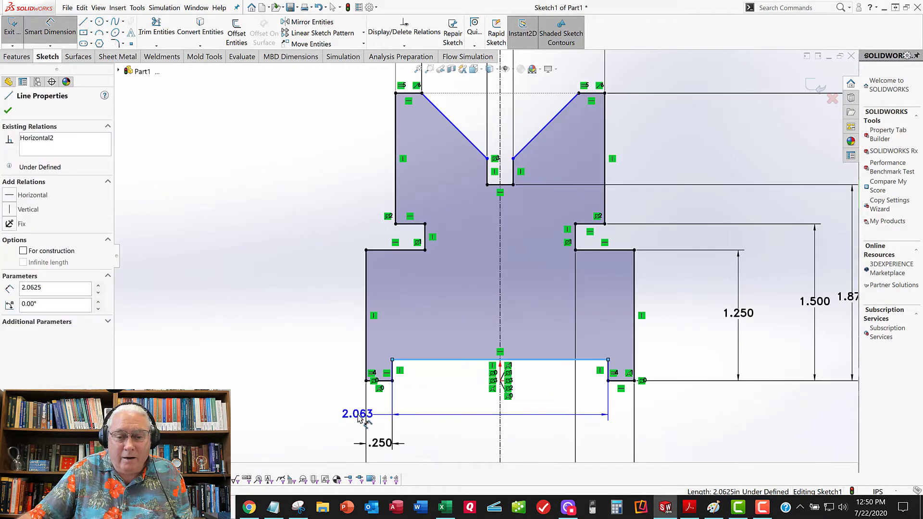
click(383, 381)
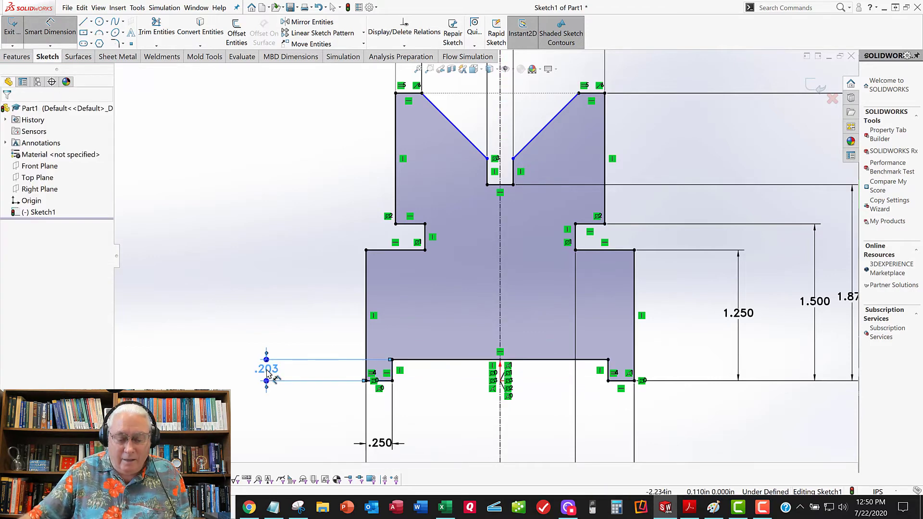
click(266, 373)
text(.25)
key(Return)
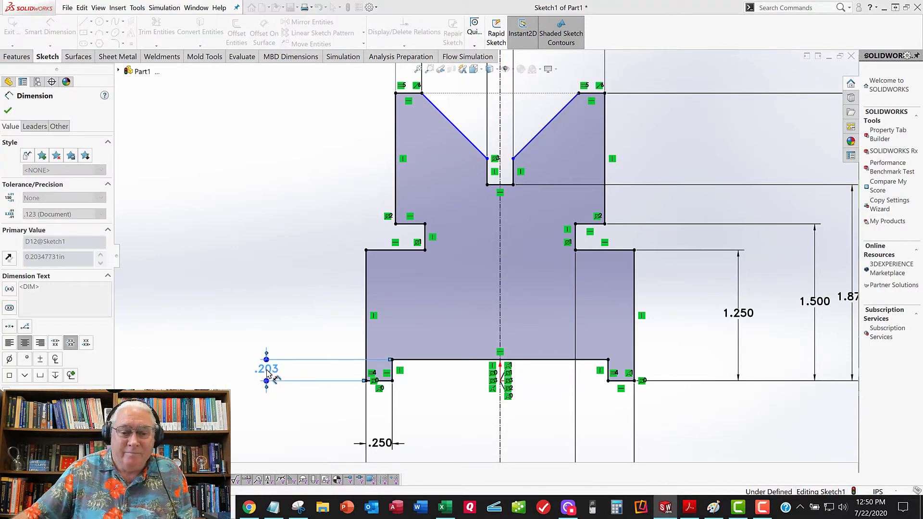
click(8, 111)
key(f)
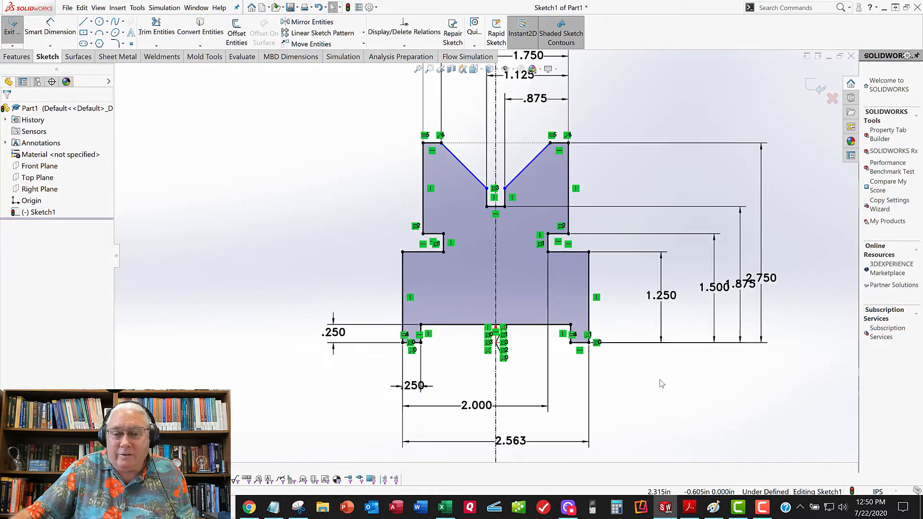
Move the lower endpoint of the right V-notch line slightly along the slot's vertical edge to test its remaining freedom
scroll(534, 163, down, 1)
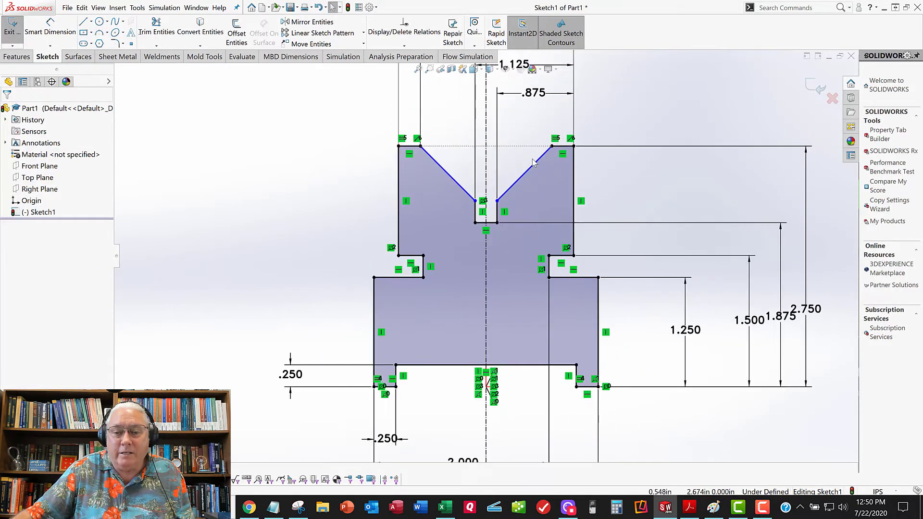
scroll(534, 163, down, 2)
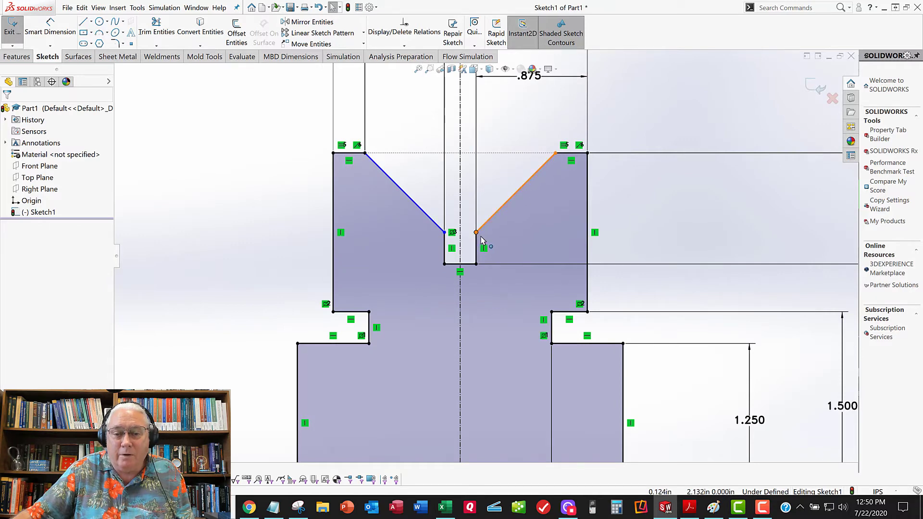
click(476, 232)
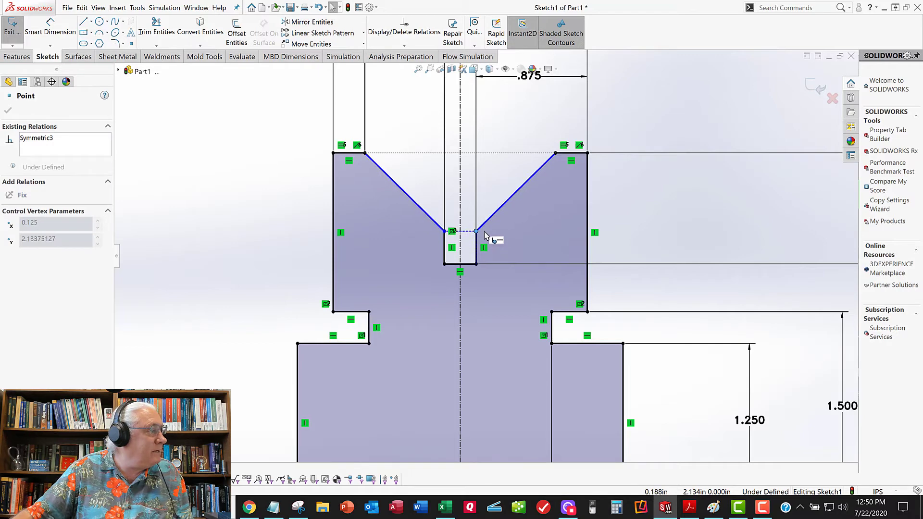
mouse_move(485, 236)
mouse_down()
mouse_move(493, 237)
mouse_move(494, 218)
mouse_move(496, 239)
mouse_up()
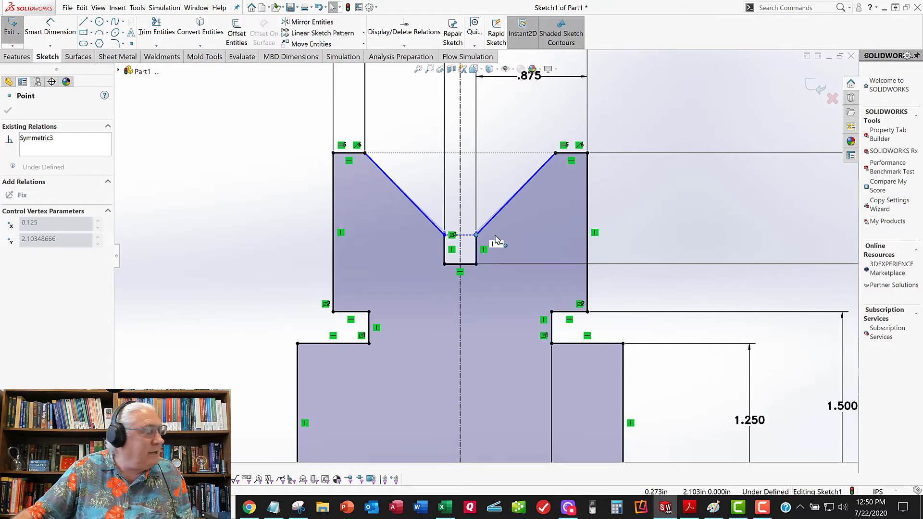
drag(495, 235, 496, 235)
scroll(517, 230, up, 2)
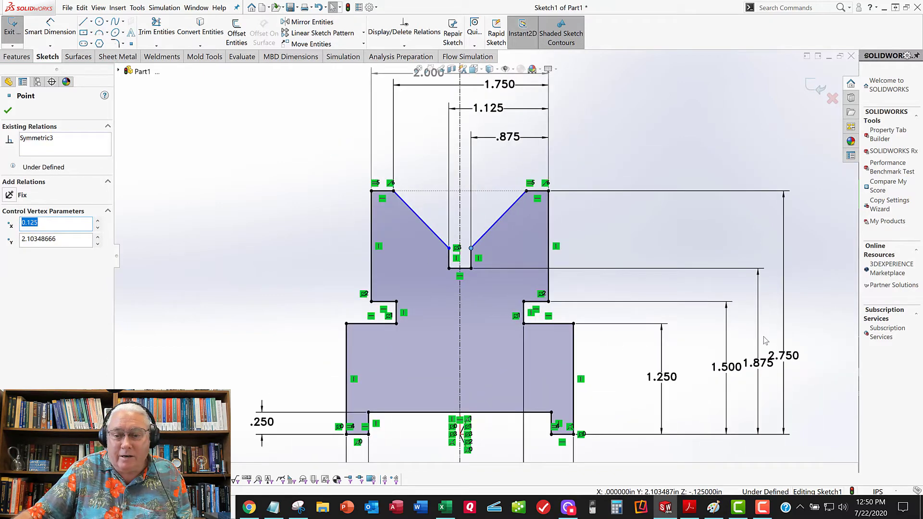
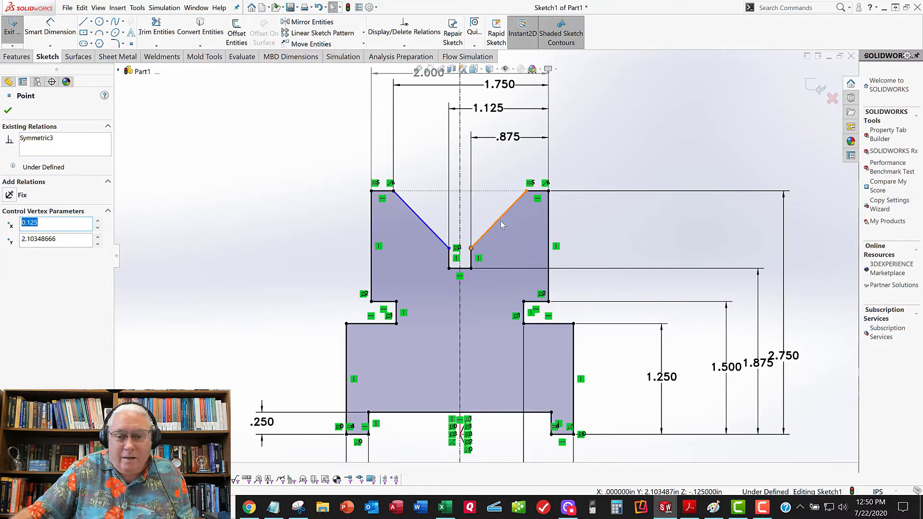
Dimension the angle between the vertical centerline and the right sloped V-notch line as 45 degrees, with the dimension above the profile
key(z)
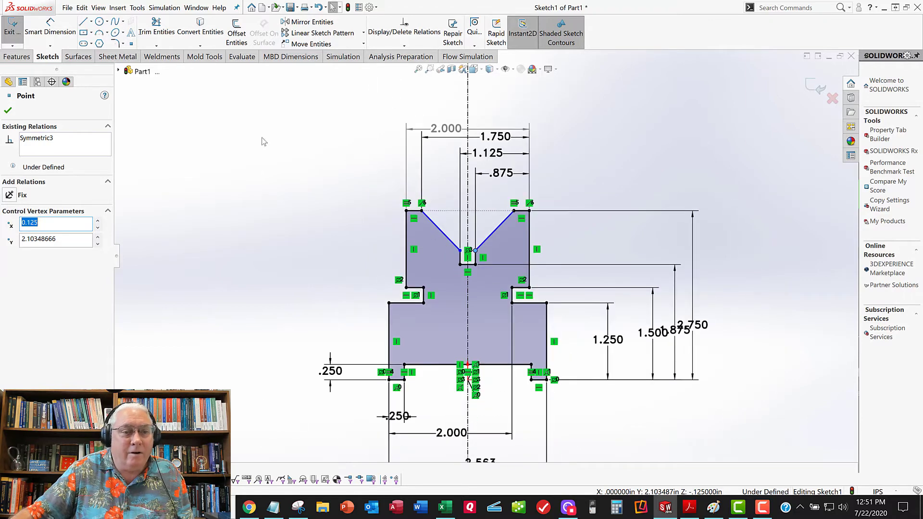
click(46, 35)
click(469, 231)
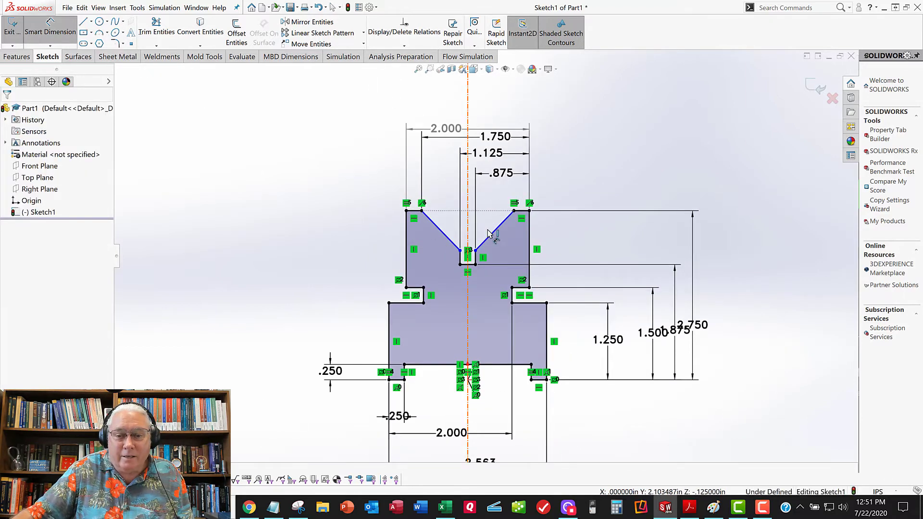
click(489, 235)
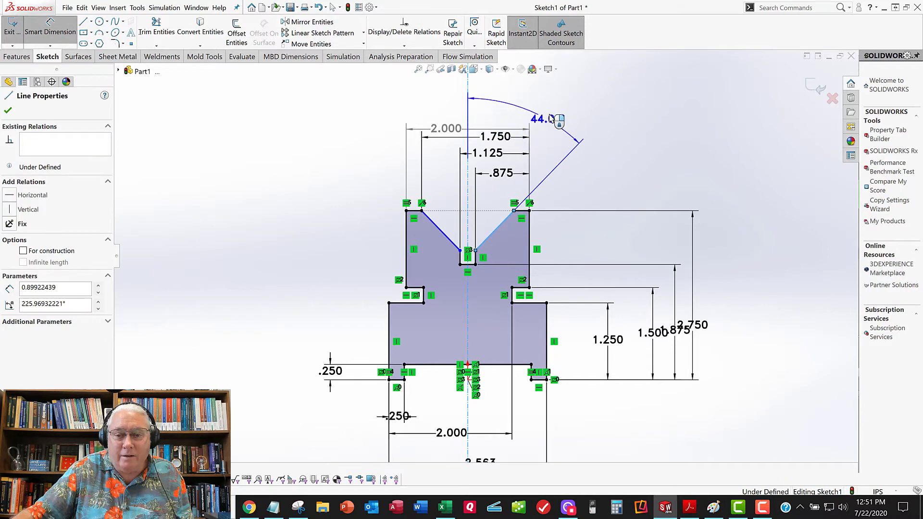
click(550, 110)
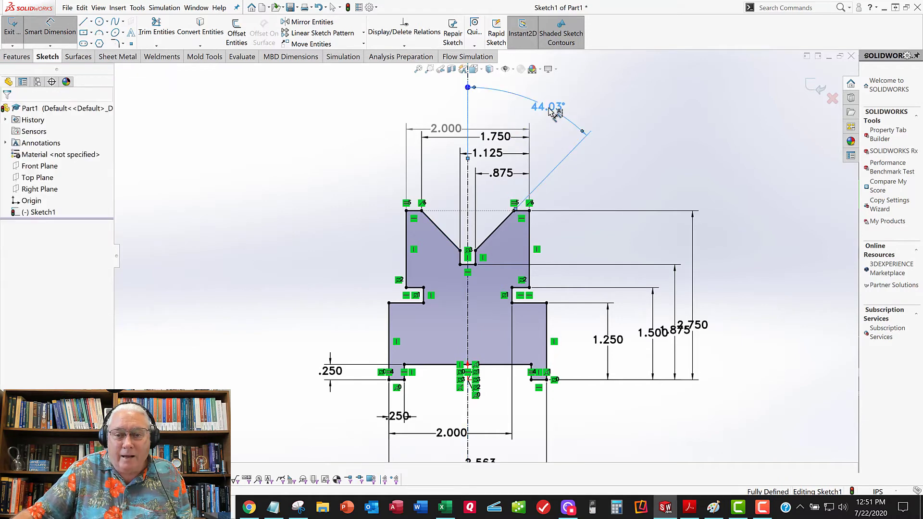
click(551, 109)
text(45)
key(Return)
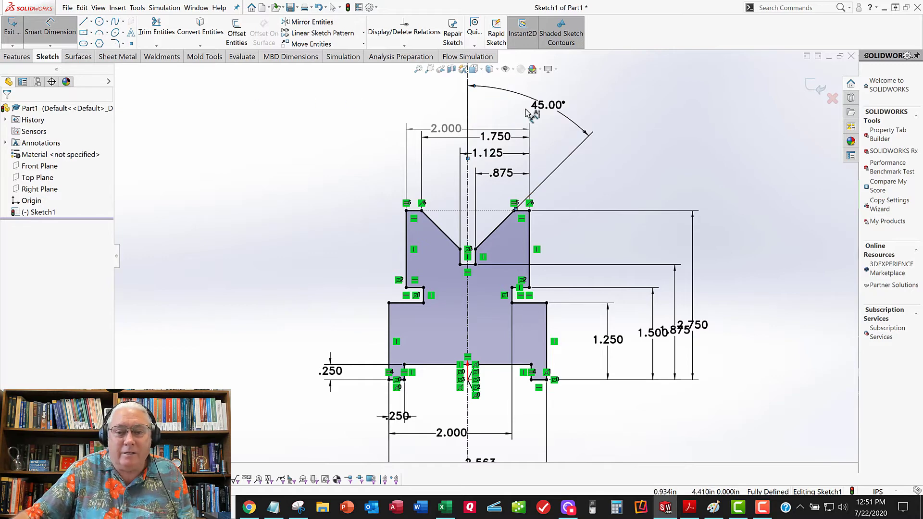
key(Escape)
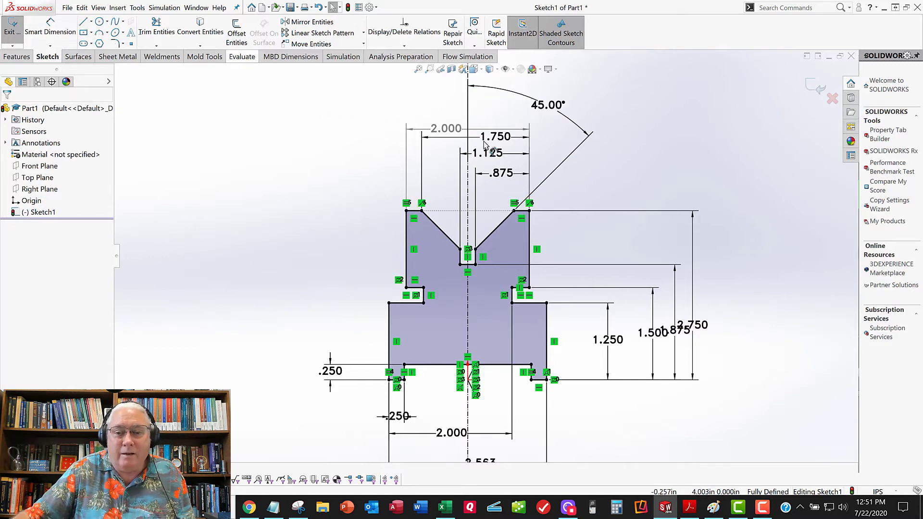
Exit the profile sketch and switch to the isometric view
key(f)
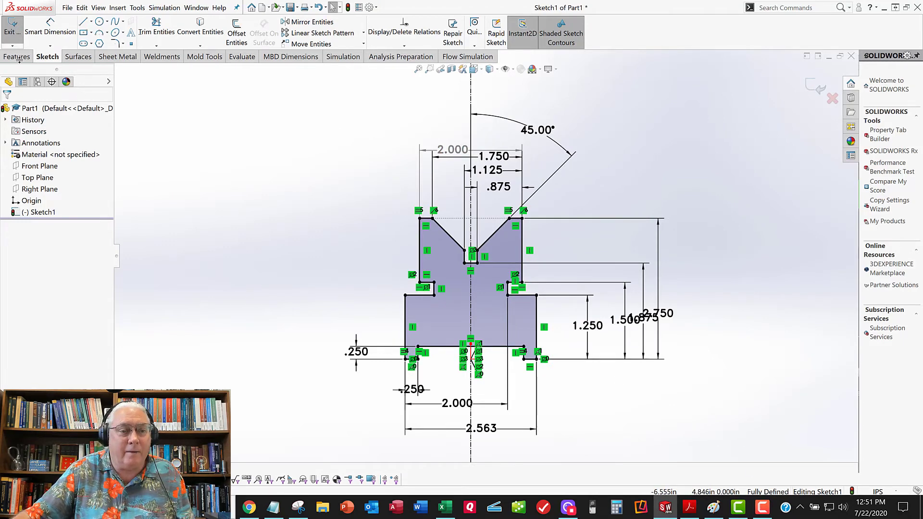
click(12, 29)
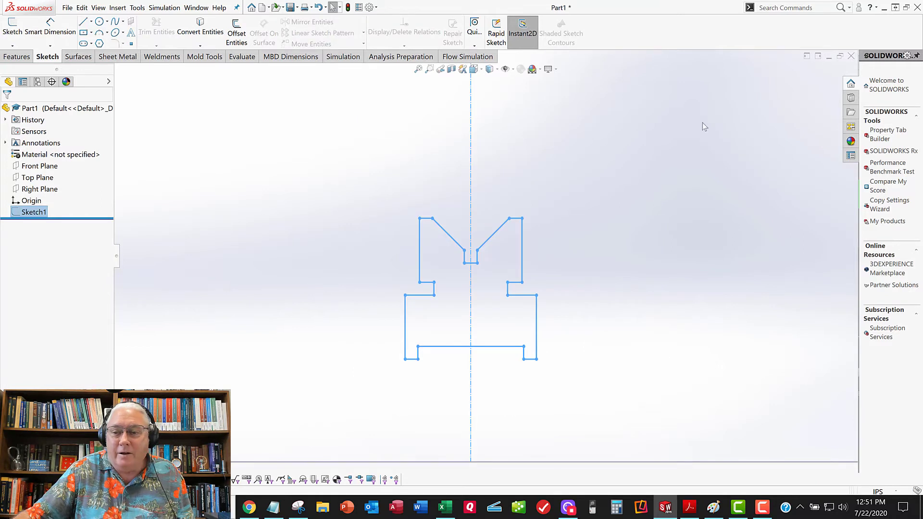
key(space)
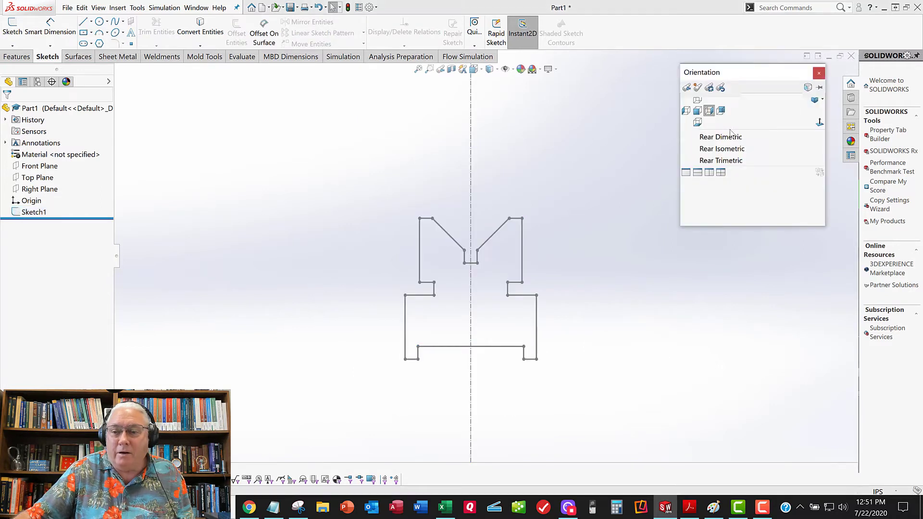
click(814, 101)
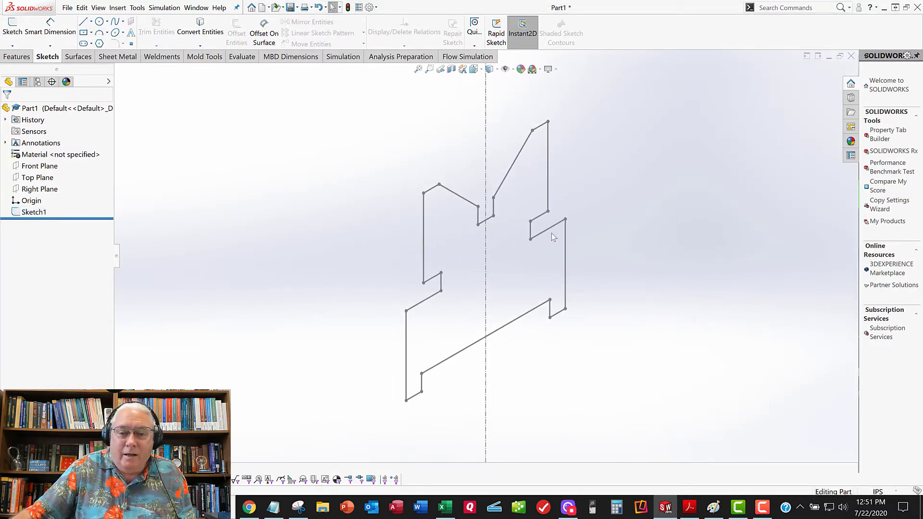
Set up a boss extrusion of the profile sketch with a blind depth of 4 in
click(33, 212)
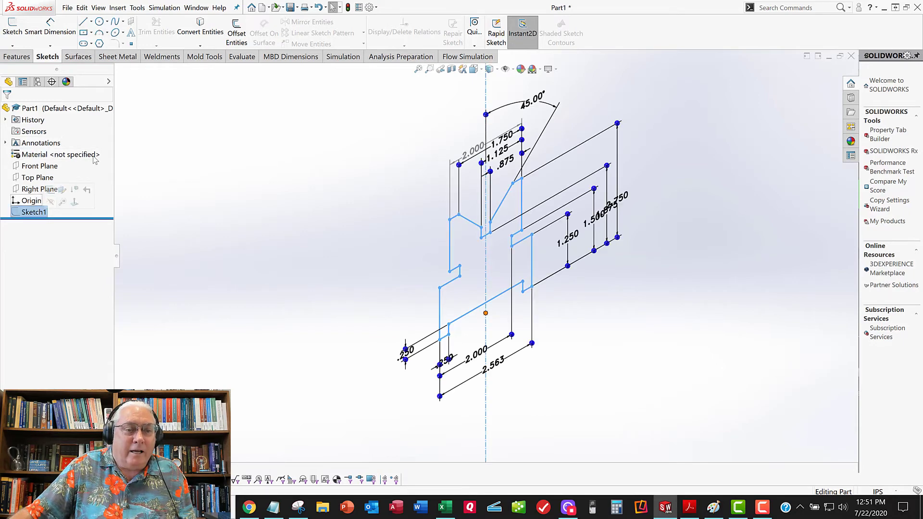
click(16, 56)
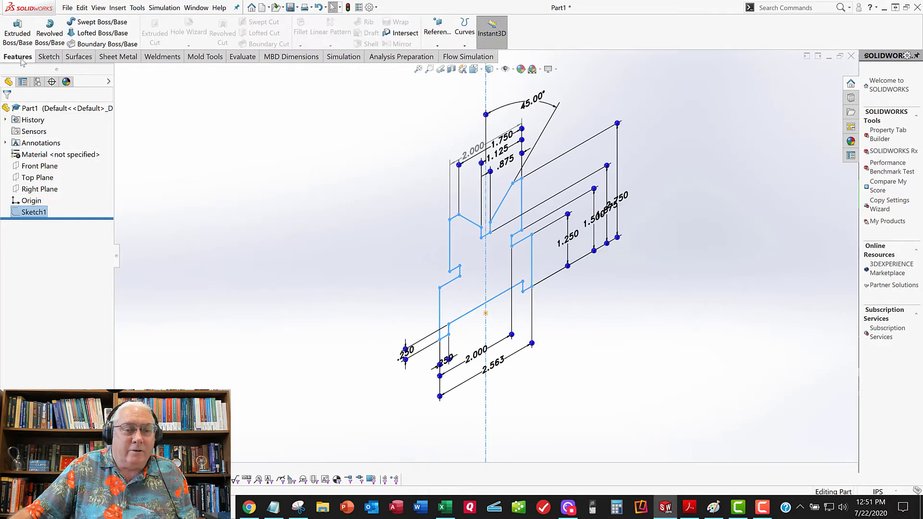
click(10, 26)
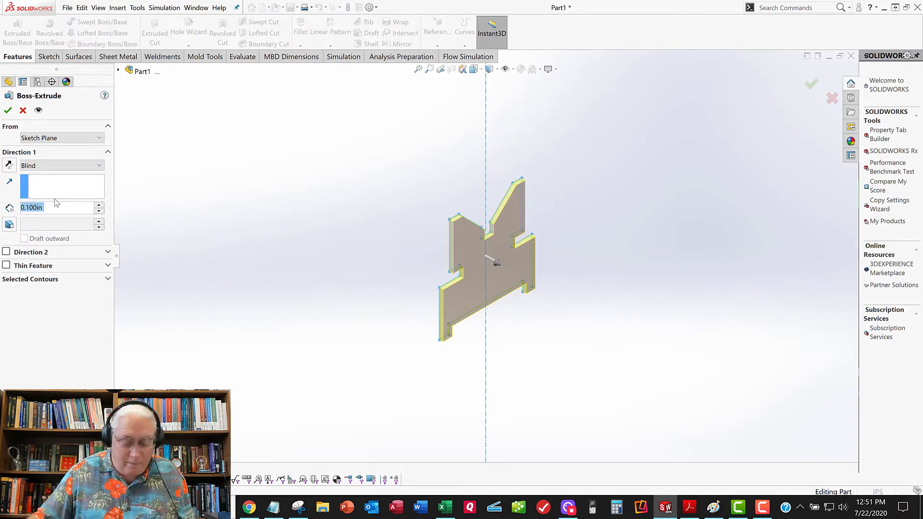
text(4)
key(Return)
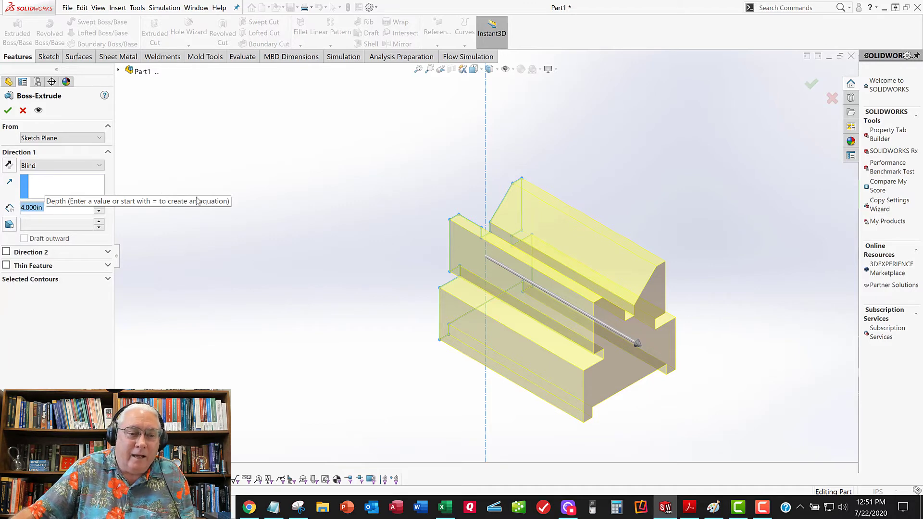
middle_drag(424, 250, 455, 226)
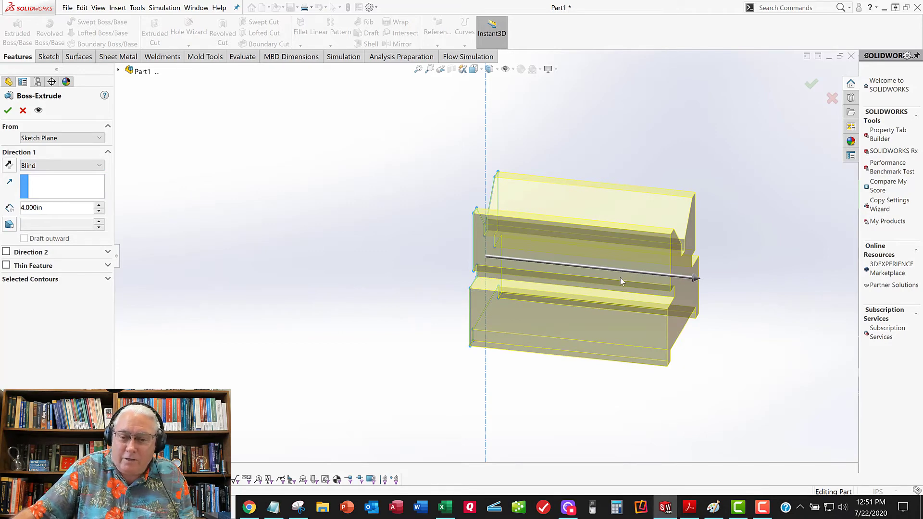
middle_drag(620, 279, 538, 304)
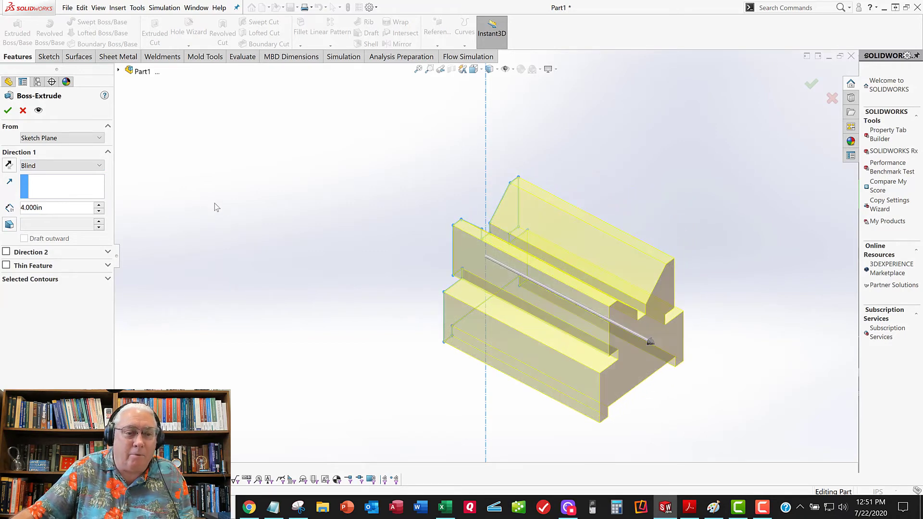
Switch the extrusion's end condition to Mid Plane and create the solid
click(58, 166)
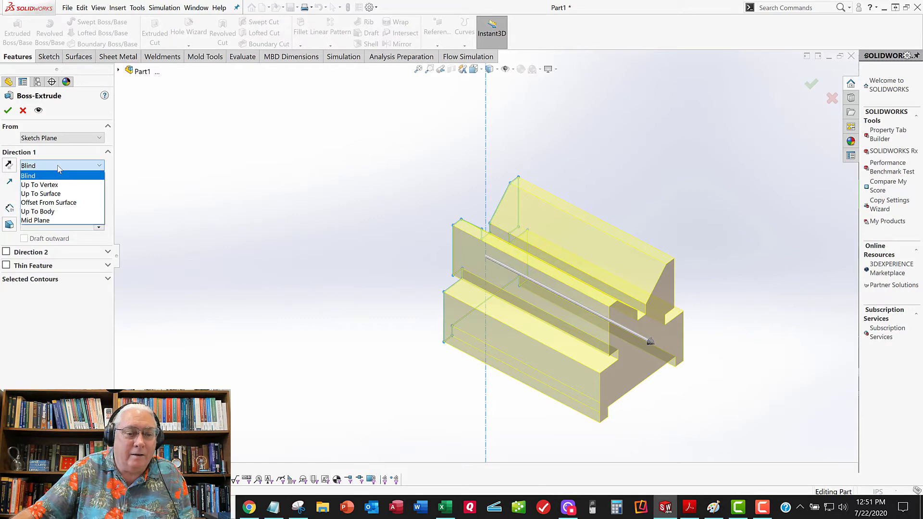
click(44, 220)
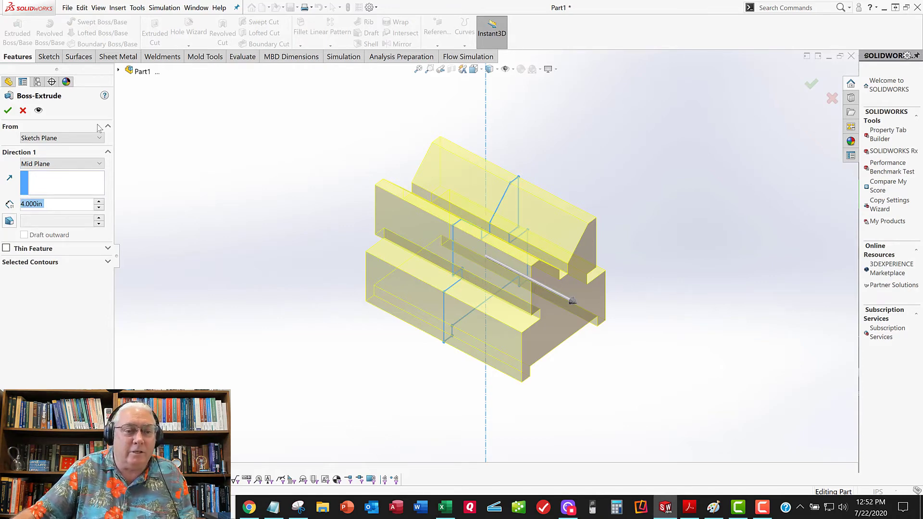
click(8, 110)
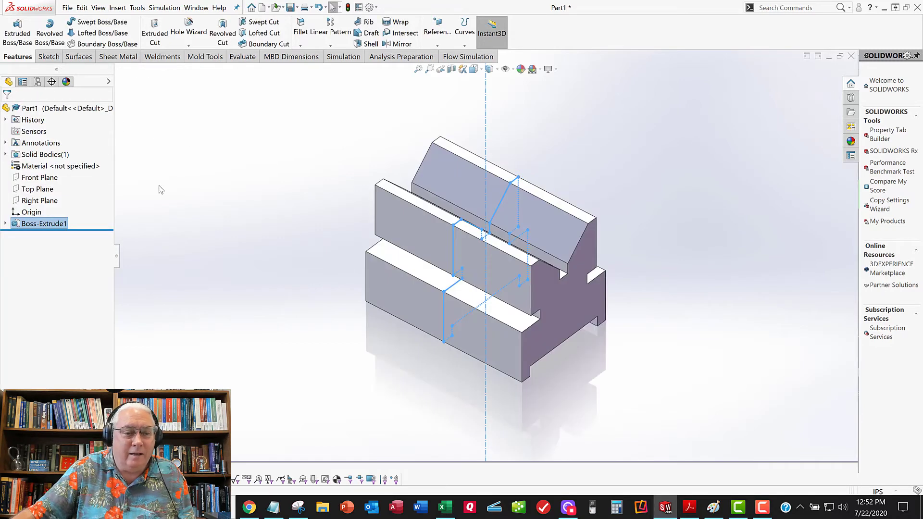
click(206, 201)
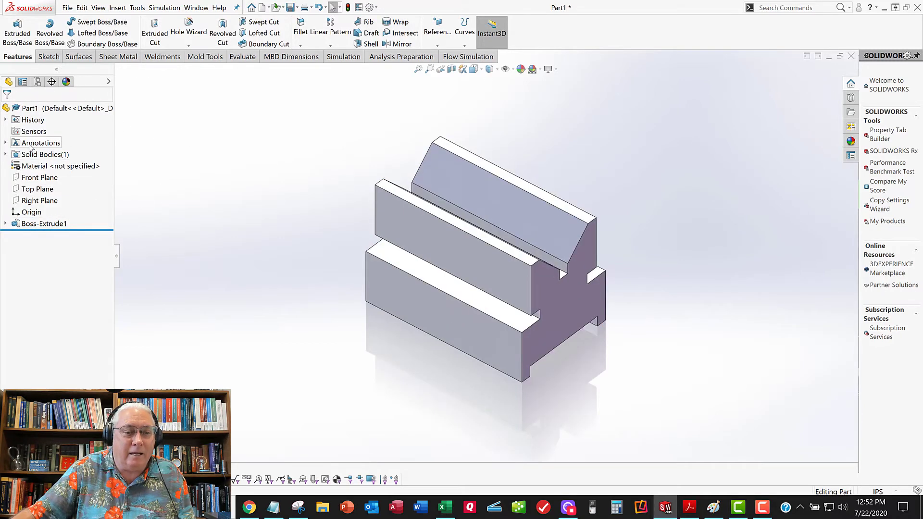
Select the Front Plane and the Top Plane in turn to check how they pass through the block
click(30, 178)
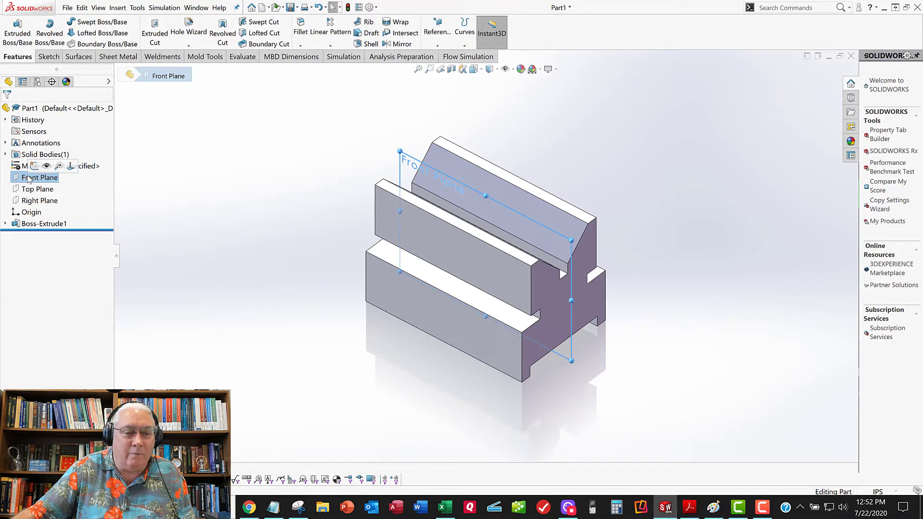
click(30, 191)
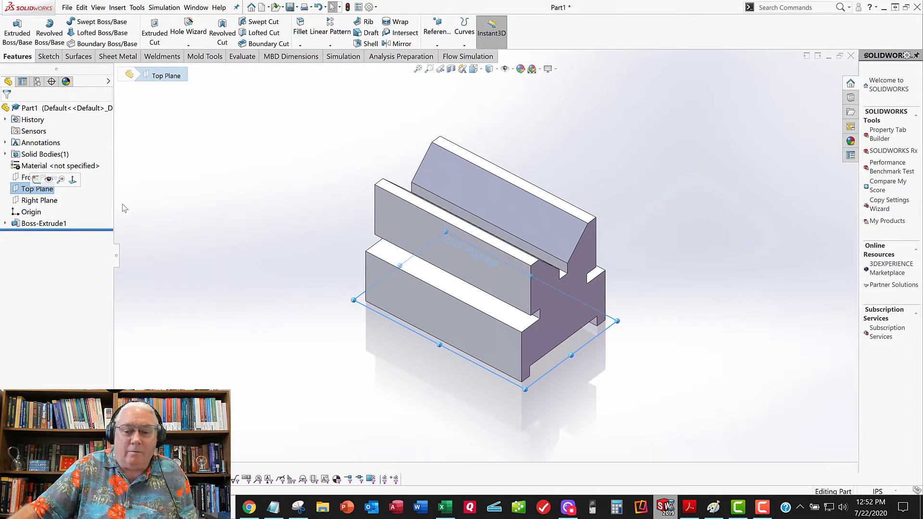
key(Down)
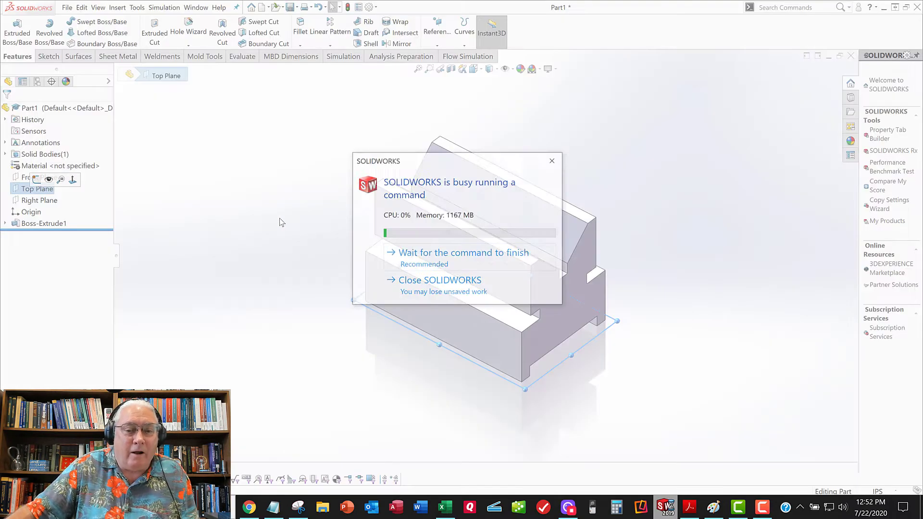
click(239, 220)
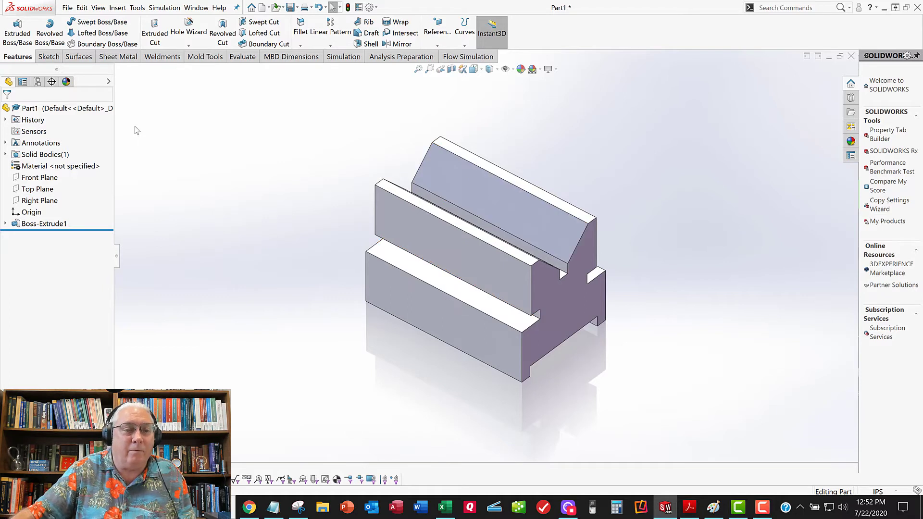
Start a sketch on the top face of the lower ledge and draw a rectangle about 1.52 by 2.56 in reaching both outer ledge edges
click(48, 57)
click(423, 274)
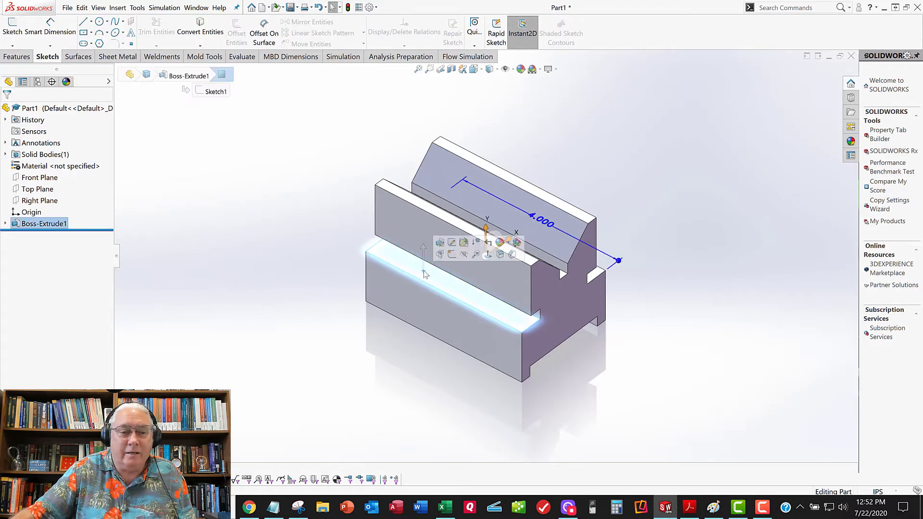
click(13, 29)
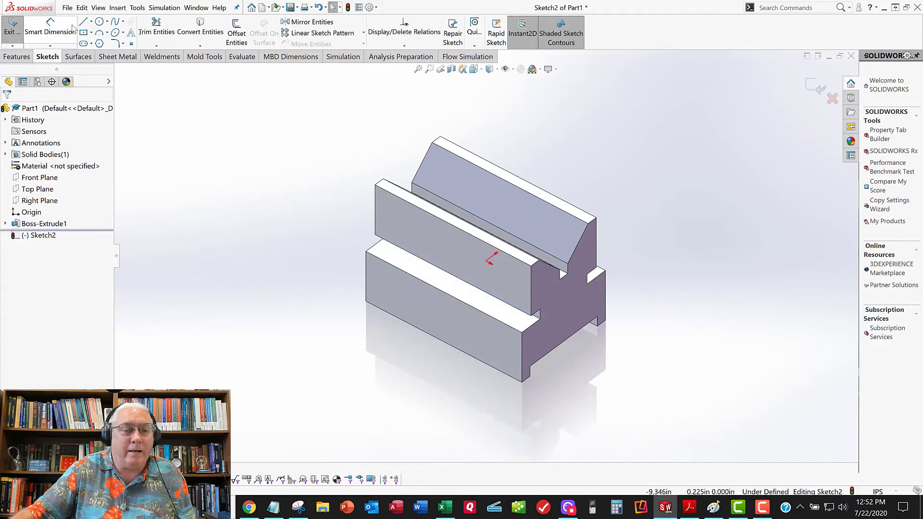
click(91, 32)
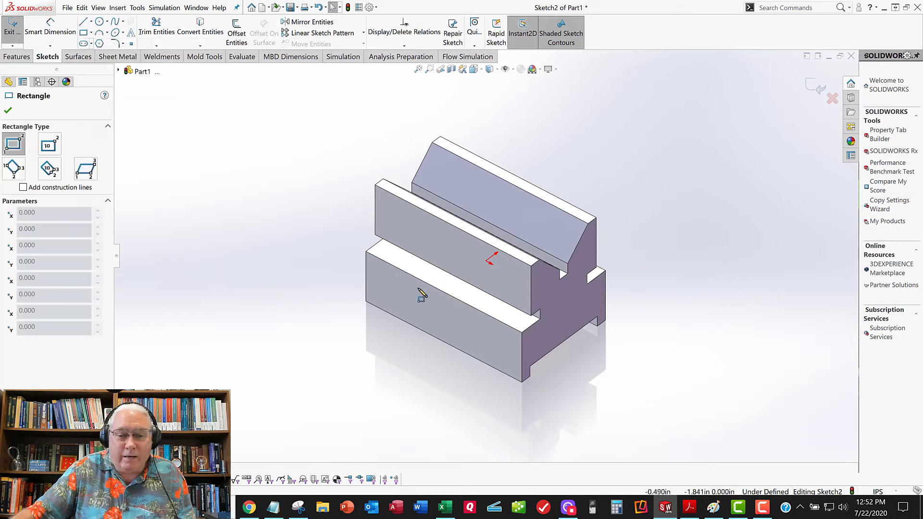
scroll(417, 290, down, 3)
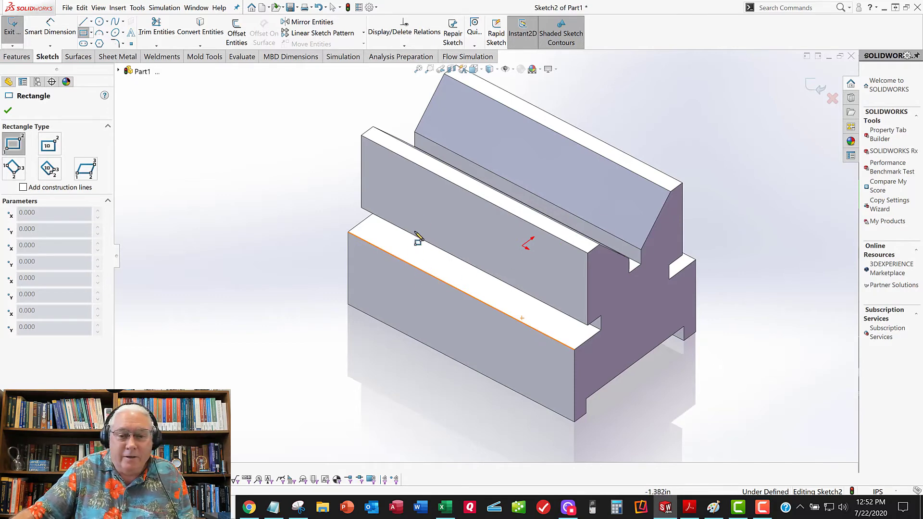
click(410, 264)
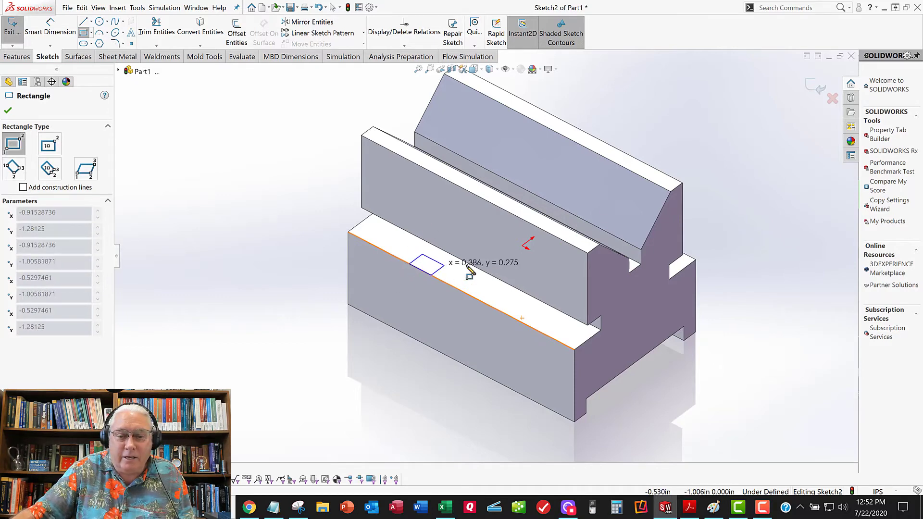
middle_drag(476, 267, 399, 276)
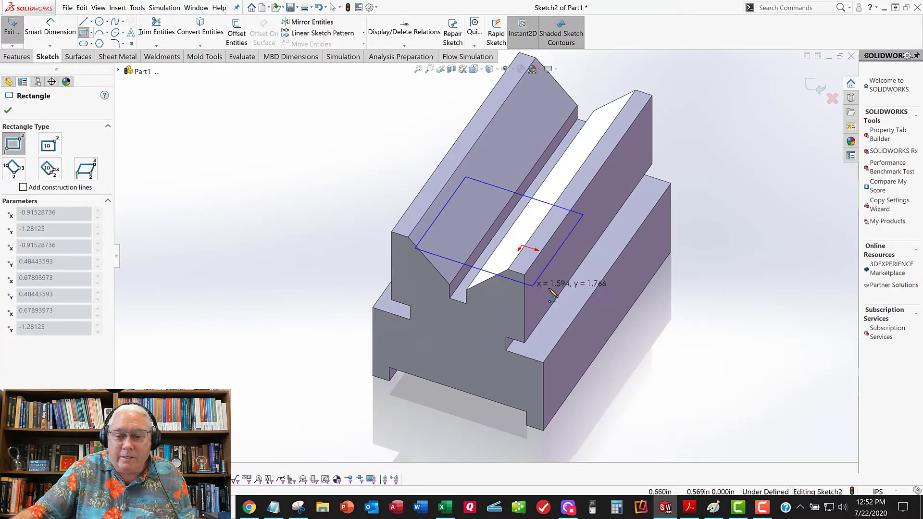
click(590, 294)
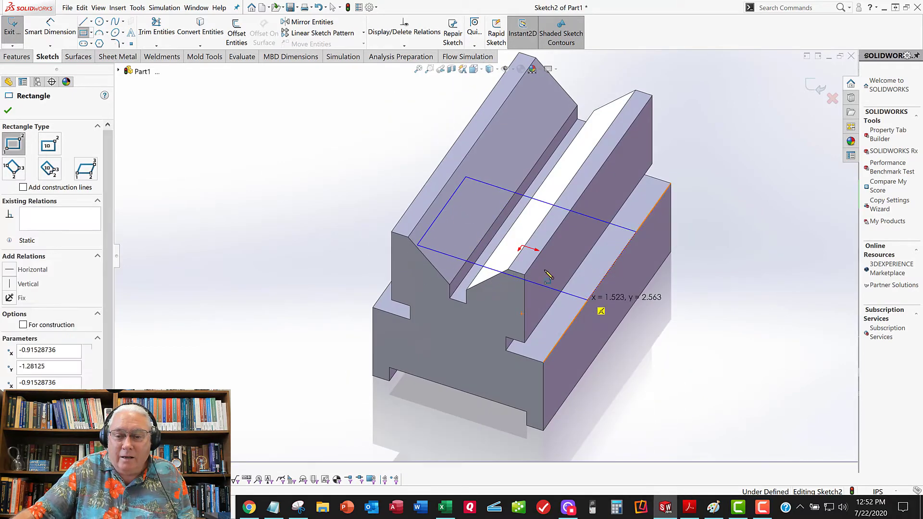
right_click(558, 273)
click(567, 277)
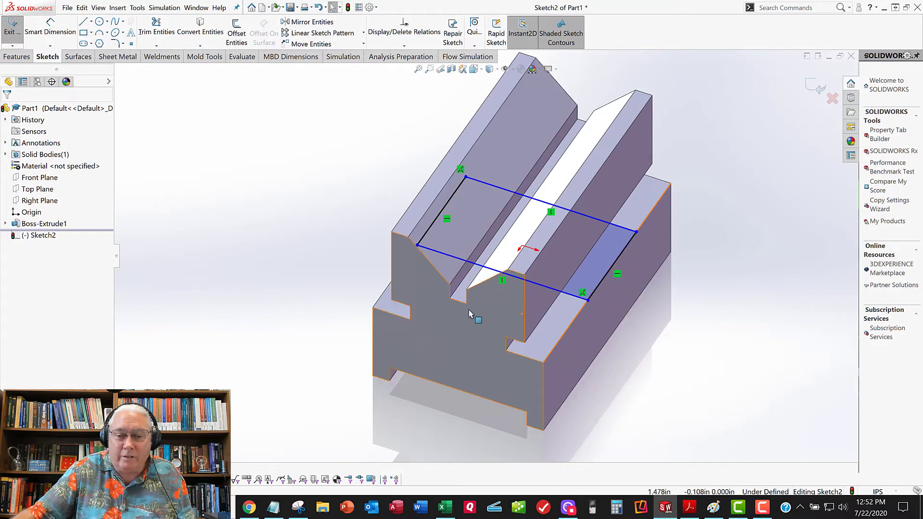
Dimension the rectangle's width along the block's length between its two crosswise lines as 2.75-1.25 in
middle_drag(473, 312, 543, 294)
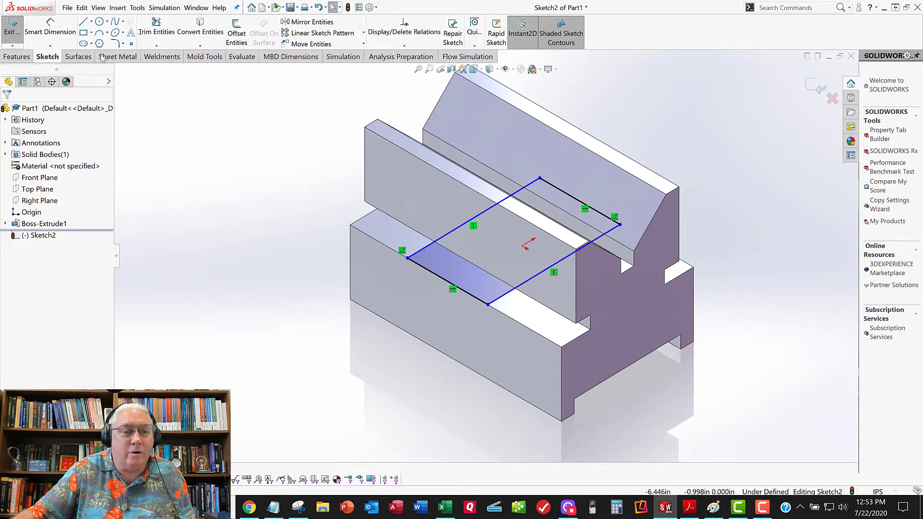
click(50, 26)
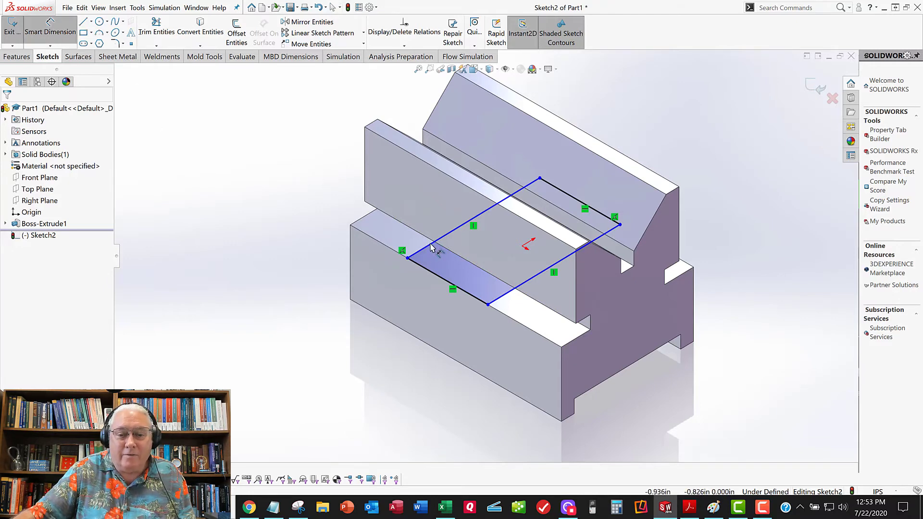
click(500, 296)
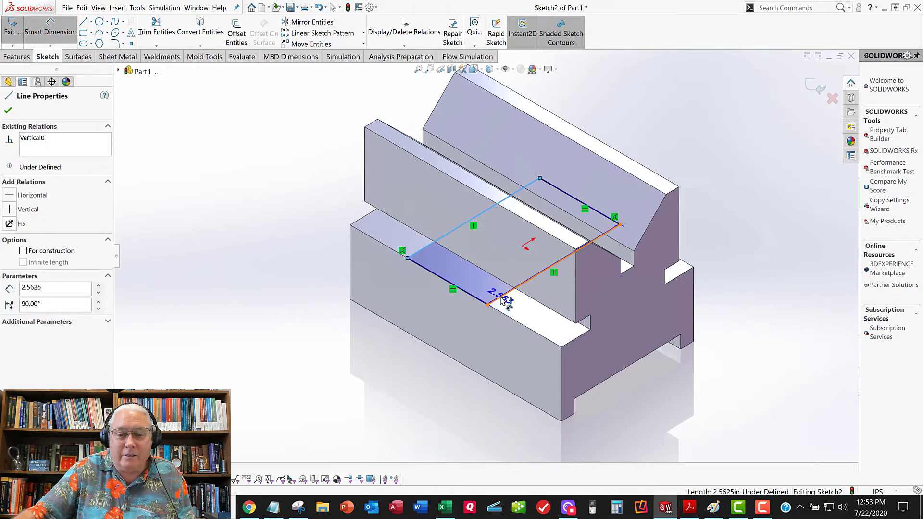
click(461, 226)
click(346, 356)
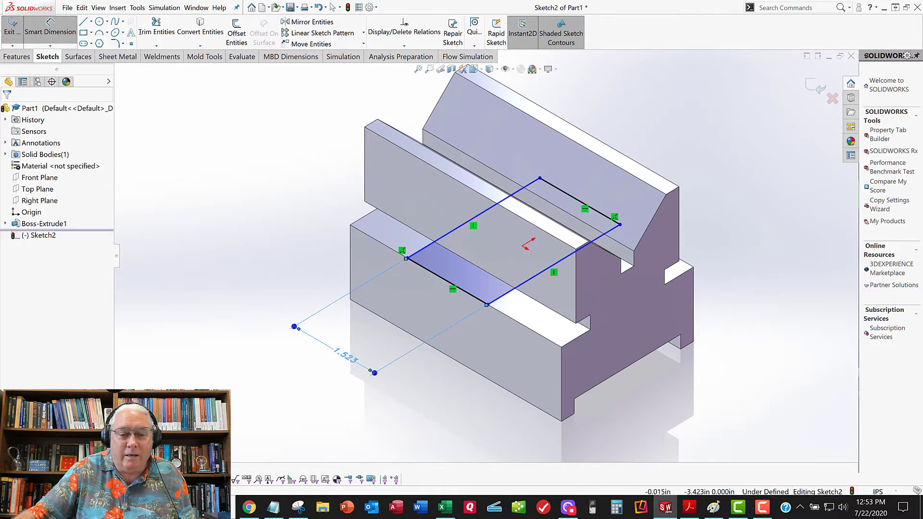
double_click(345, 360)
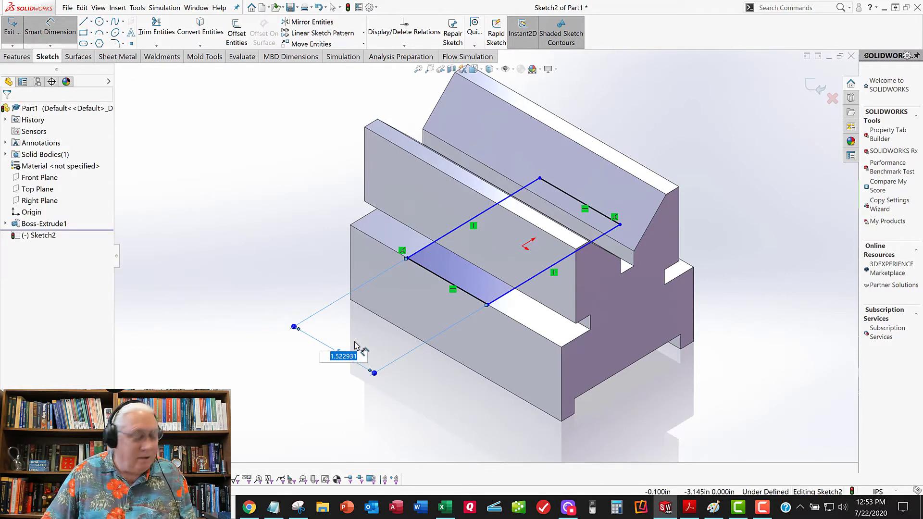
text(2.75)
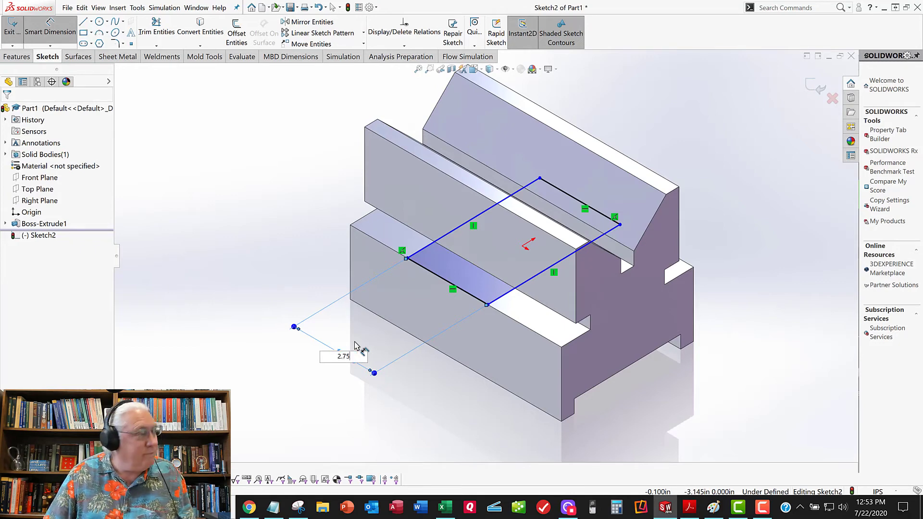
text(-1.25)
key(Return)
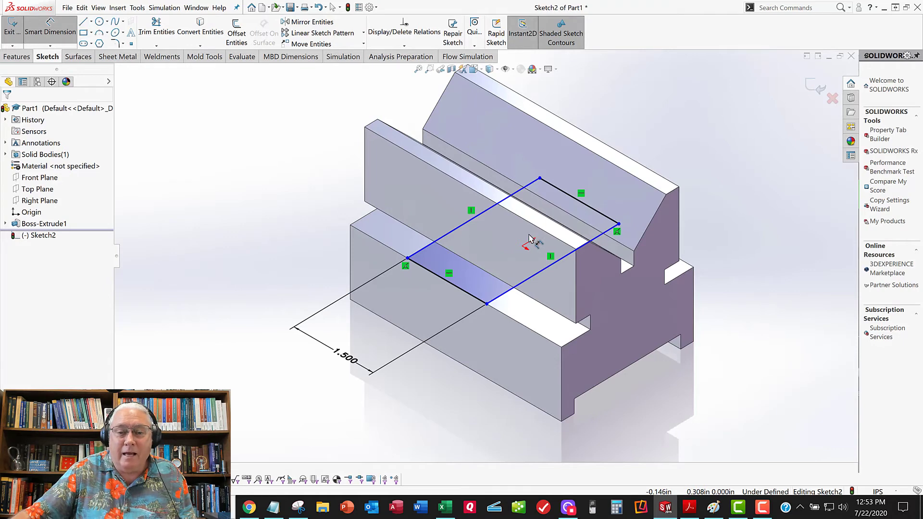
click(51, 28)
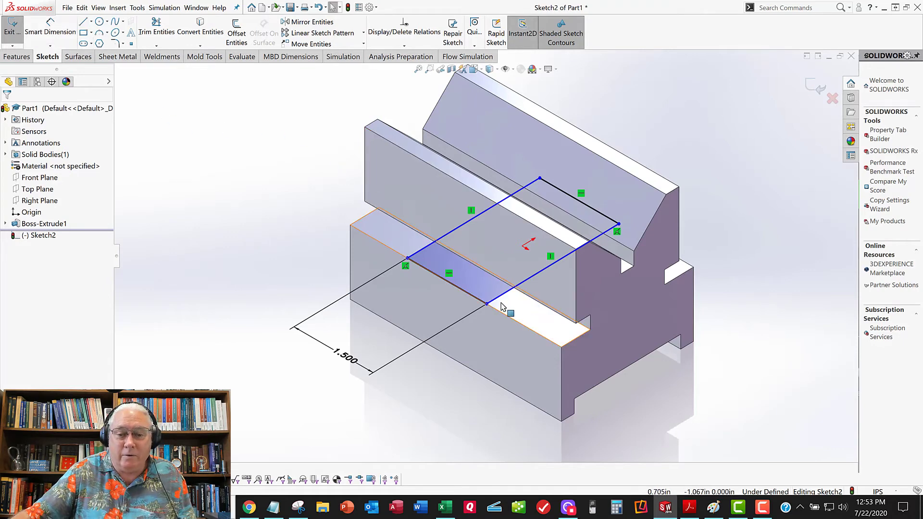
Slide the rectangle by its corner along the ledge's outer edge, toward the block's far end, to test its remaining freedom
mouse_move(487, 305)
mouse_down()
mouse_move(511, 340)
mouse_move(485, 325)
mouse_up()
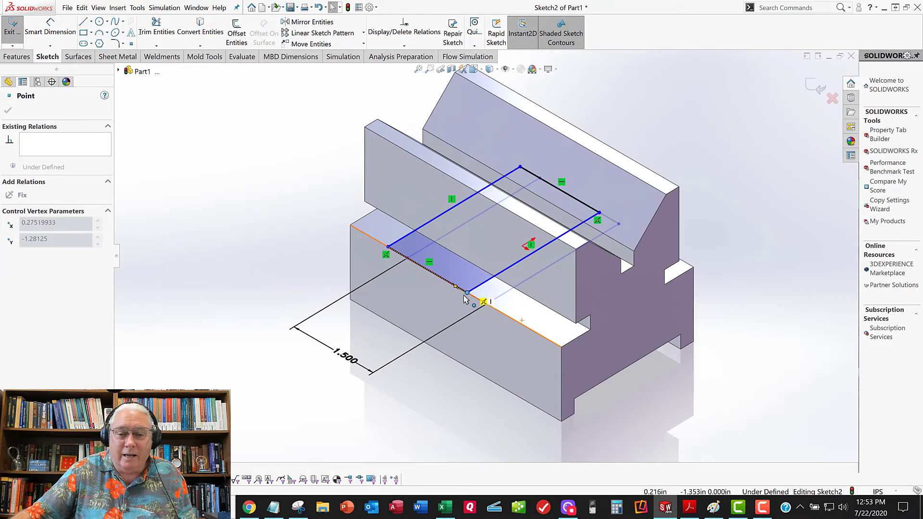
click(295, 228)
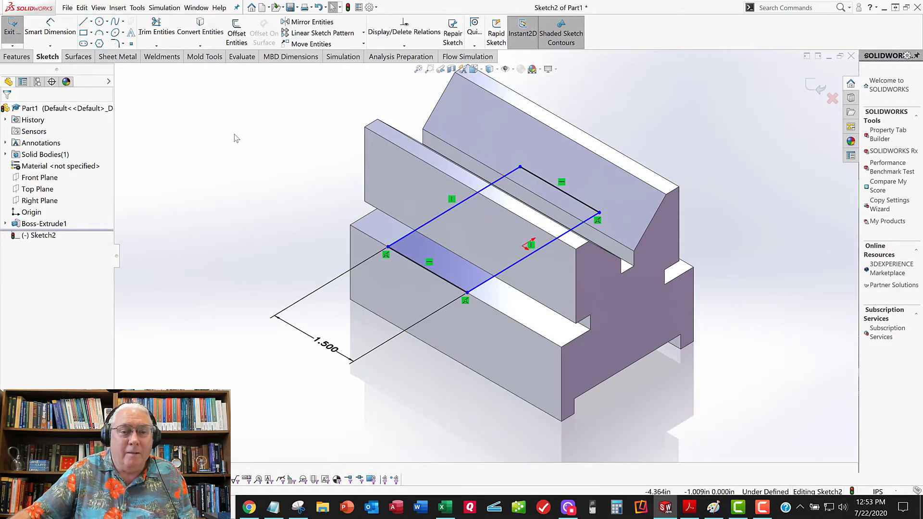
Place a sketch point at the midpoint of the rectangle's side that lies on the ledge's outer edge
click(132, 45)
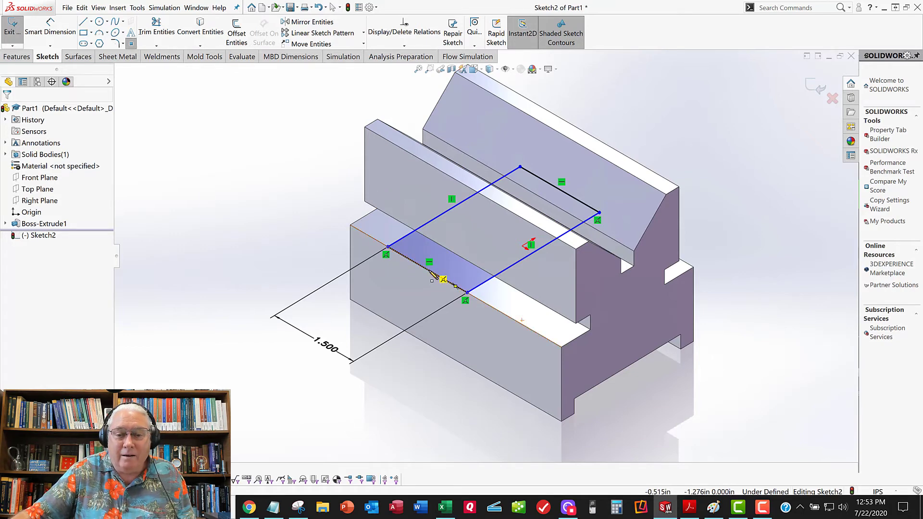
click(428, 270)
right_click(394, 288)
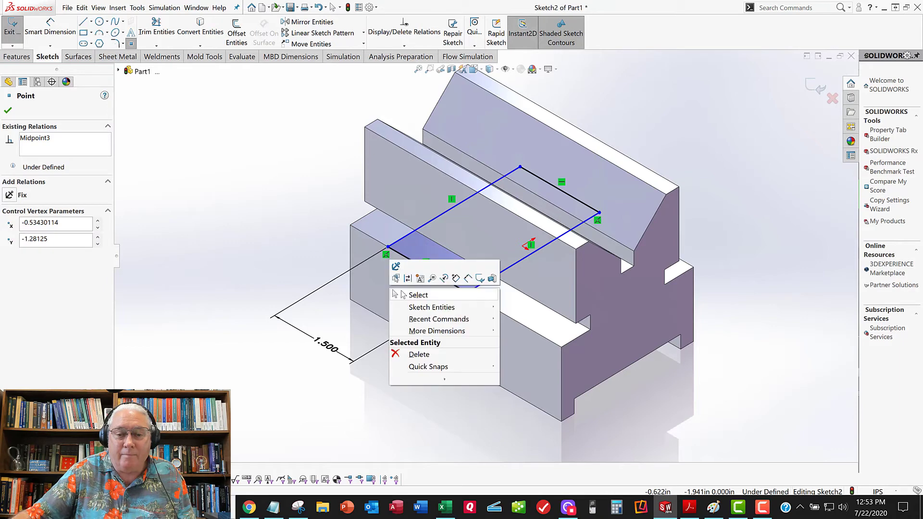
click(403, 292)
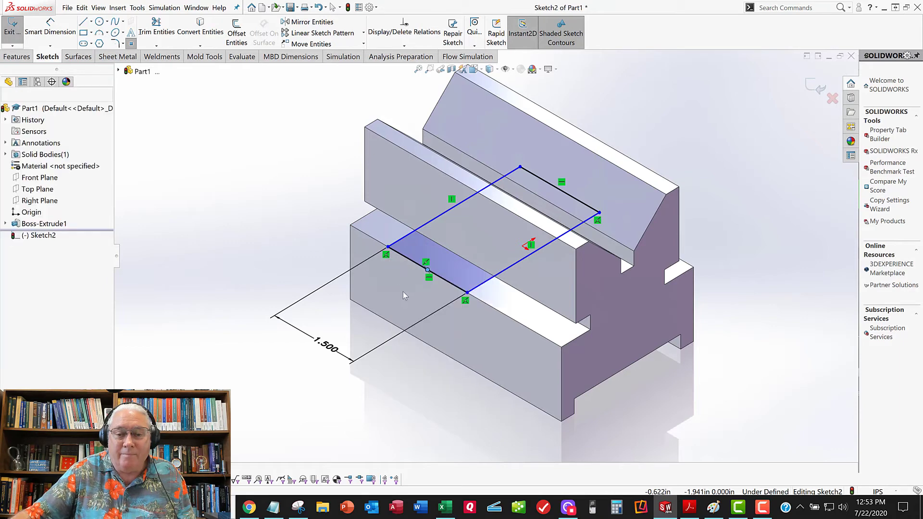
click(428, 270)
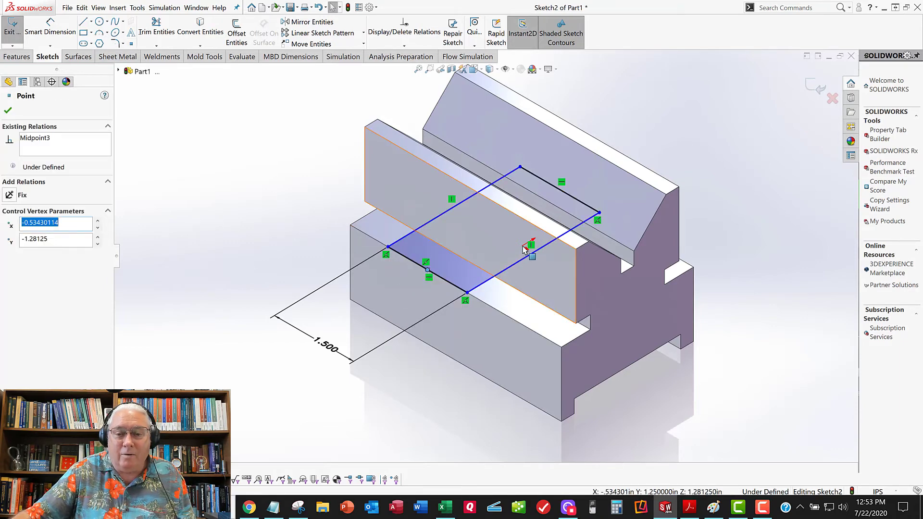
key(ctrl+8)
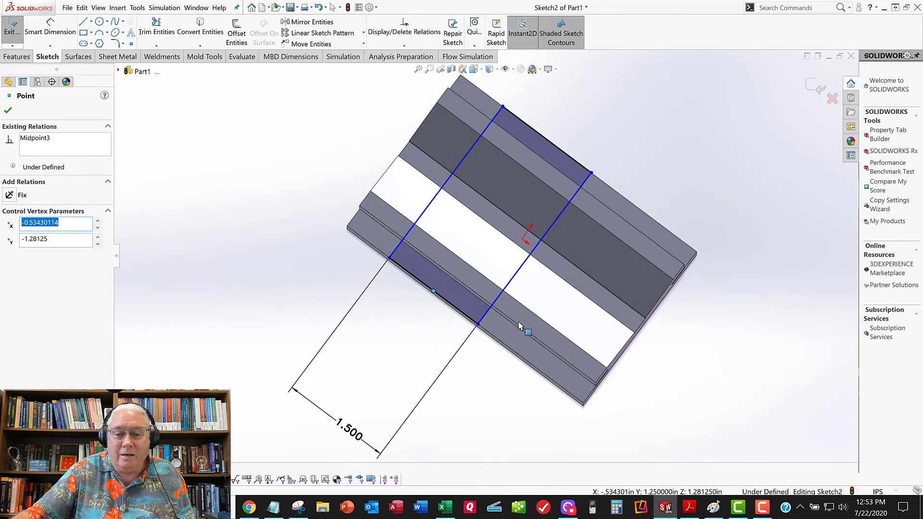
click(523, 244)
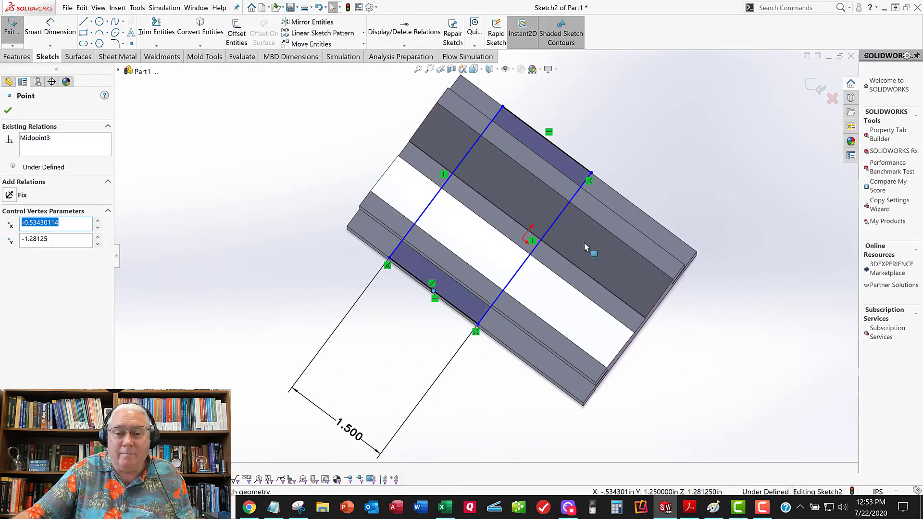
ctrl+click(523, 244)
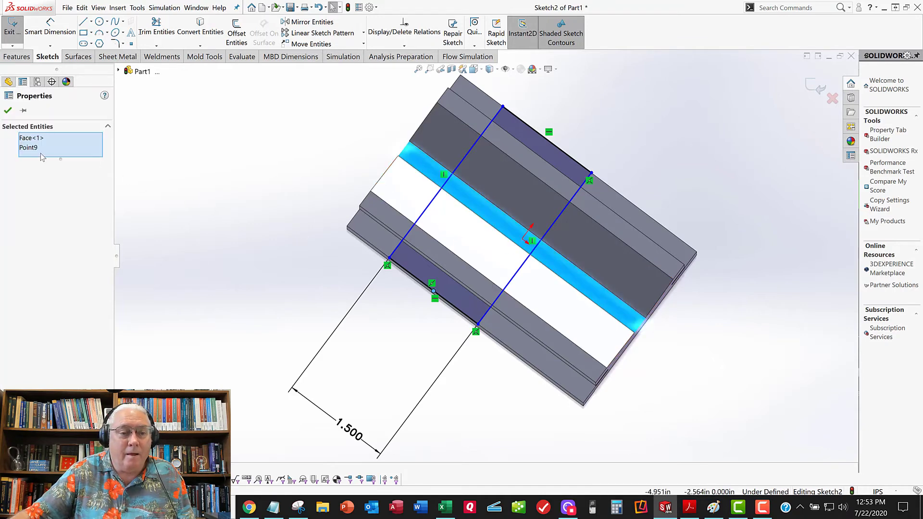
right_click(36, 140)
click(63, 145)
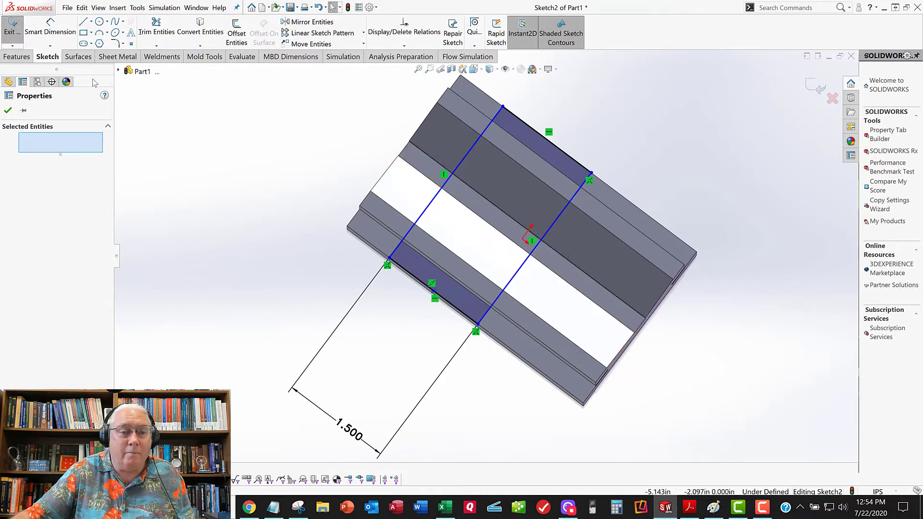
Align the sketch point on the rectangle's outer side with the part origin using a Vertical relation, and exit the sketch
click(118, 72)
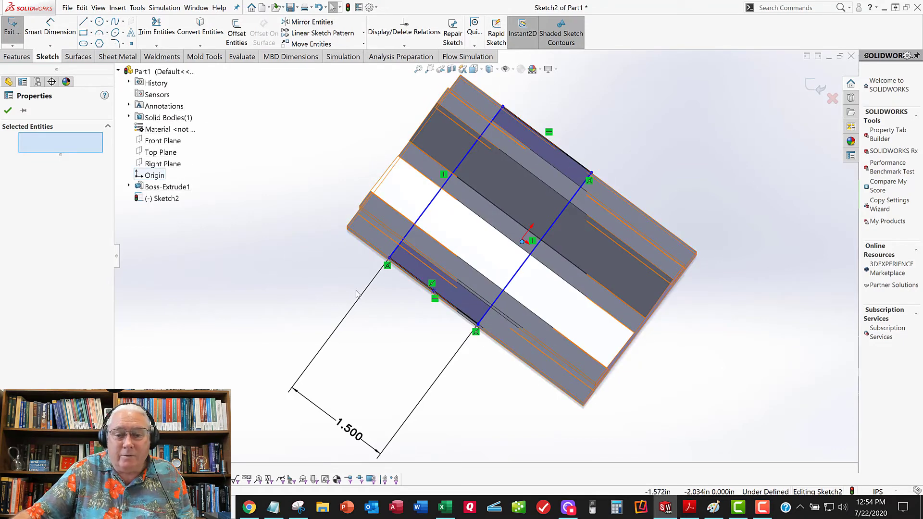
middle_drag(472, 275, 472, 235)
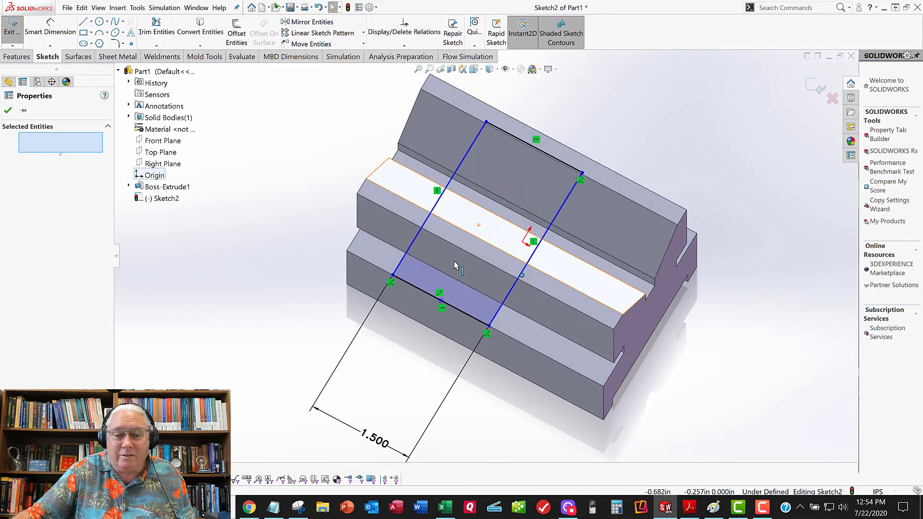
ctrl+click(441, 301)
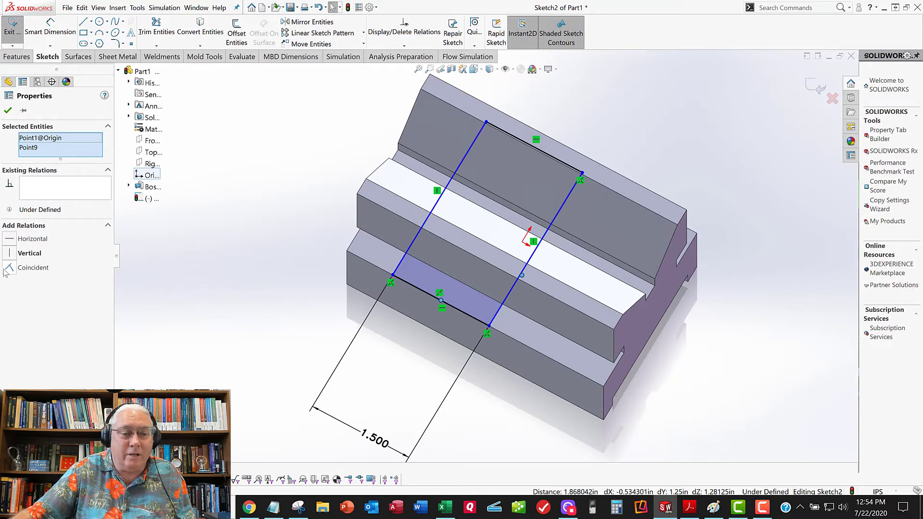
click(8, 254)
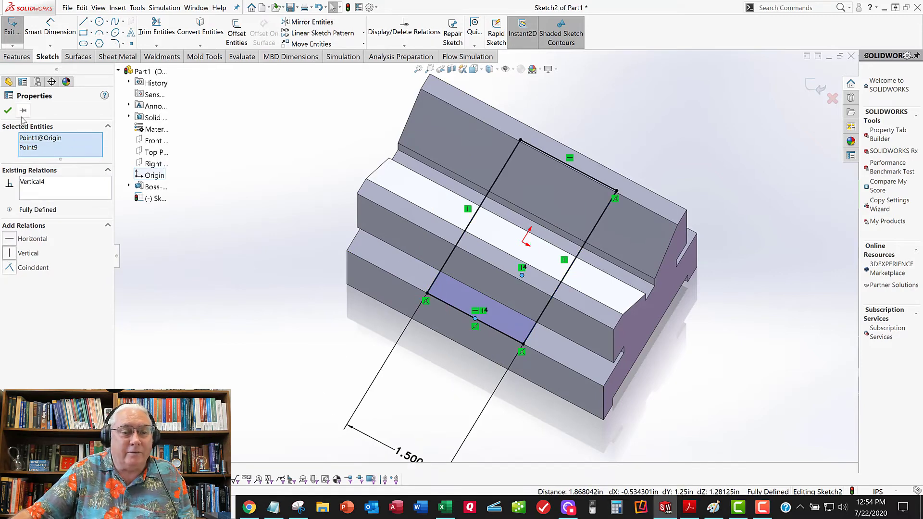
click(8, 112)
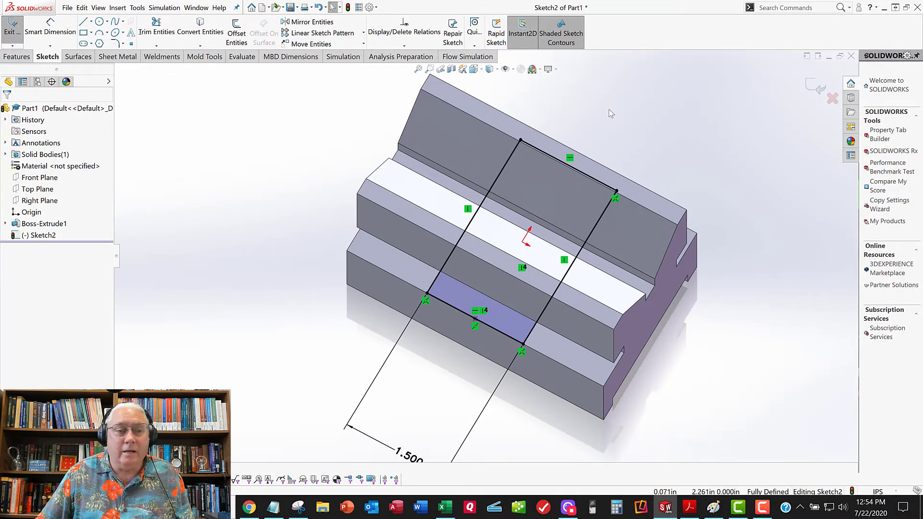
click(12, 26)
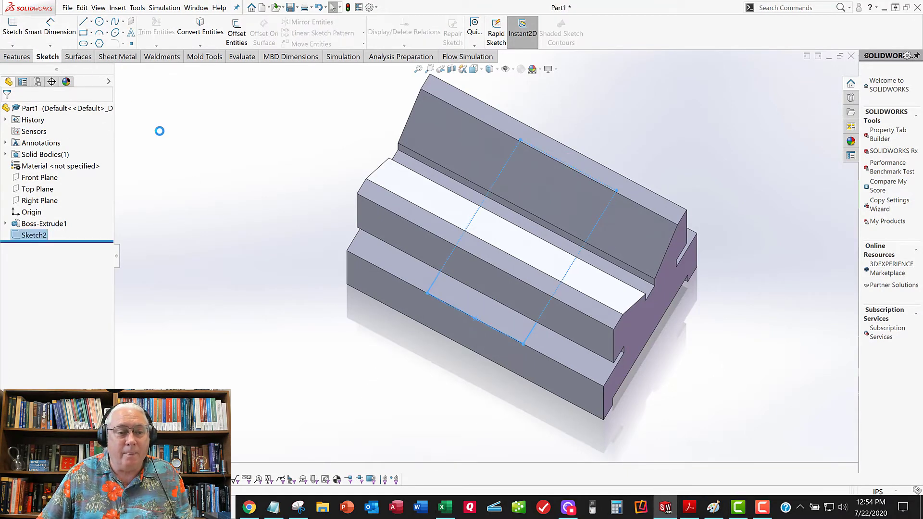
Cut-extrude the 1.5 in wide rectangle upward from the ledge with end condition Through All, removing the middle of the V section
double_click(33, 235)
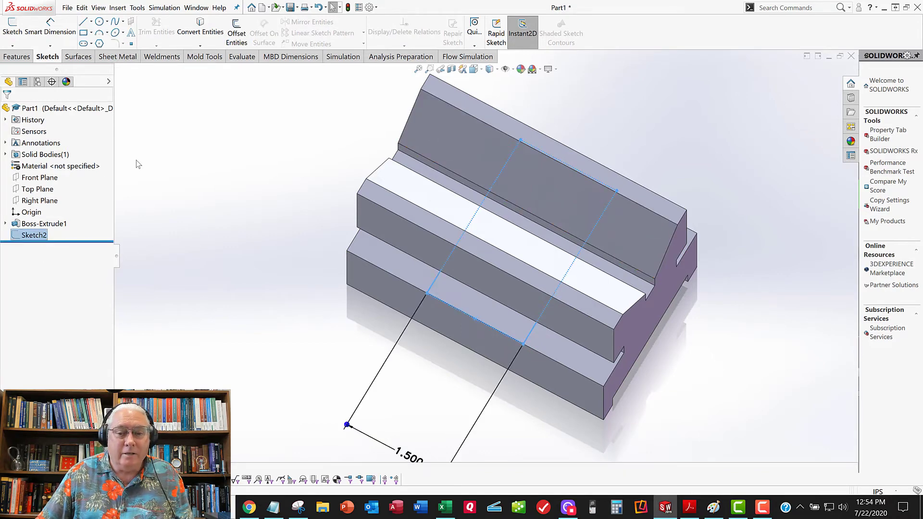
click(17, 57)
click(155, 33)
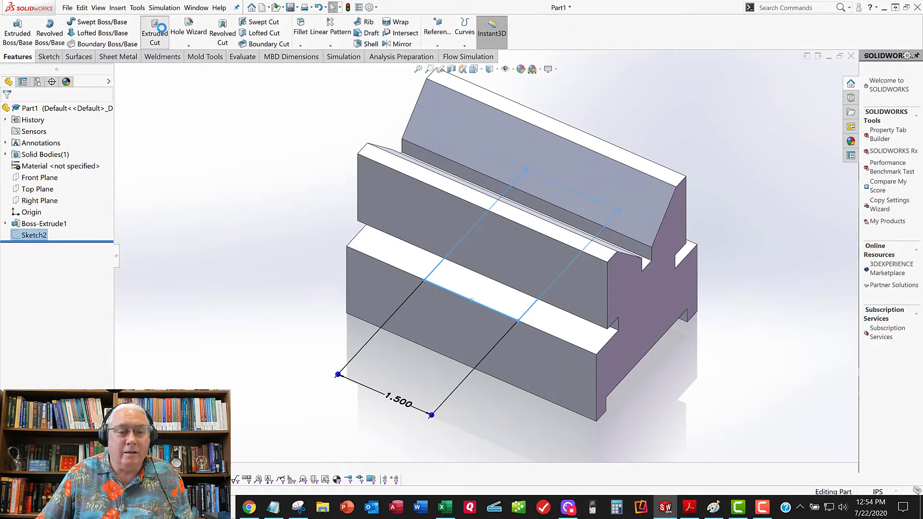
click(57, 165)
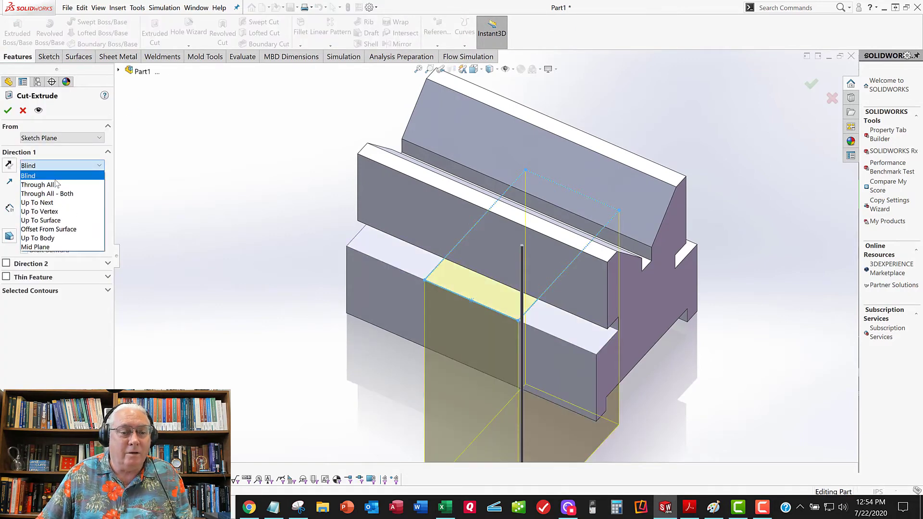
click(54, 186)
middle_drag(342, 223, 336, 140)
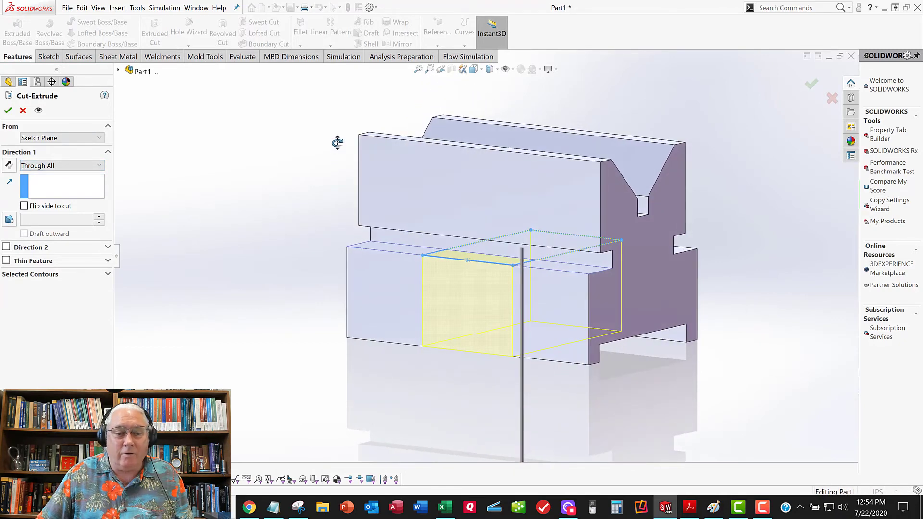
click(8, 165)
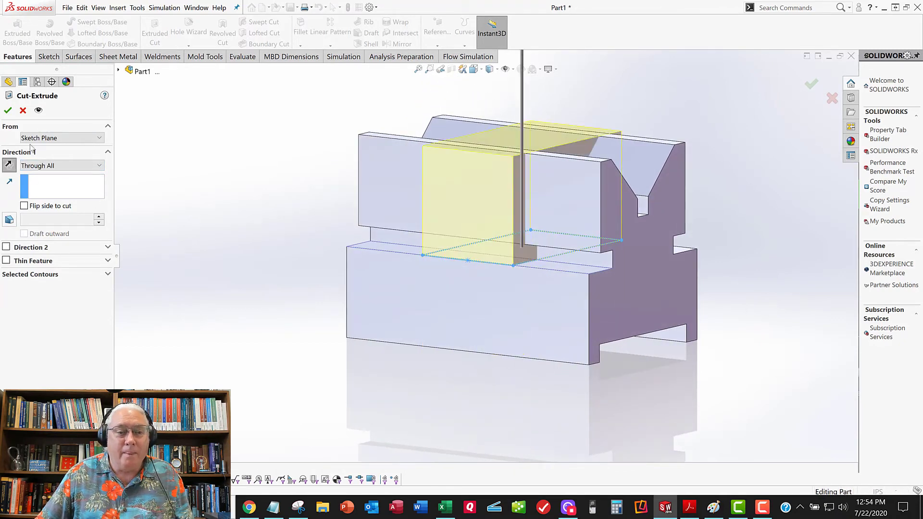
click(9, 109)
middle_drag(413, 254, 333, 212)
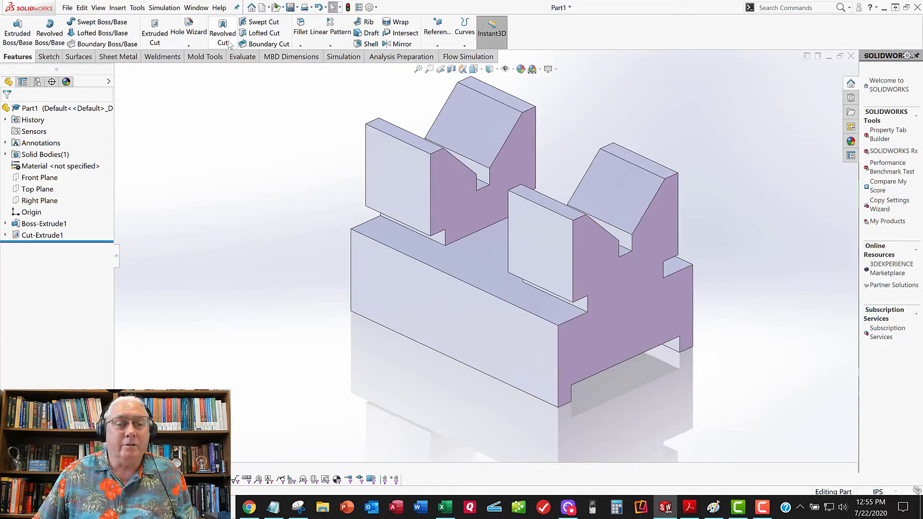
Specify a Hole Wizard ANSI Inch tapped hole, size 3/8-16, with a Blind end condition and a 0.625 in thread depth
click(189, 28)
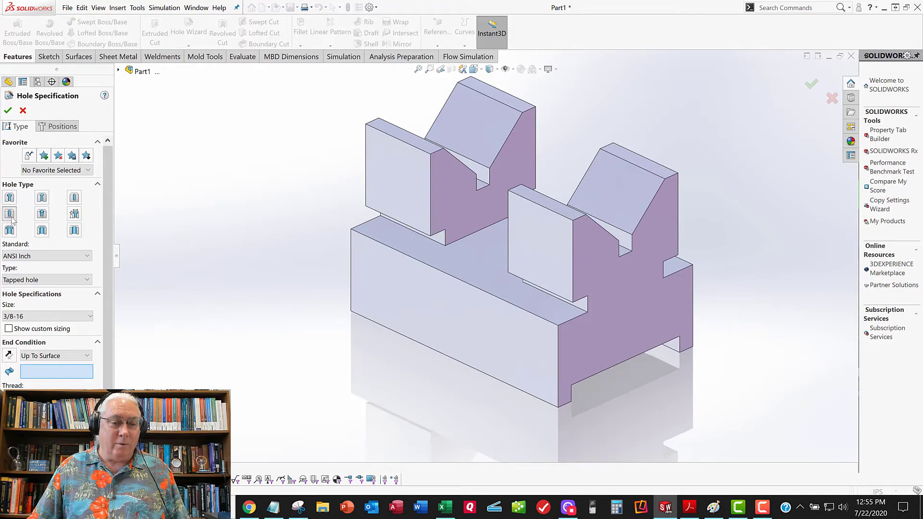
click(34, 256)
click(32, 266)
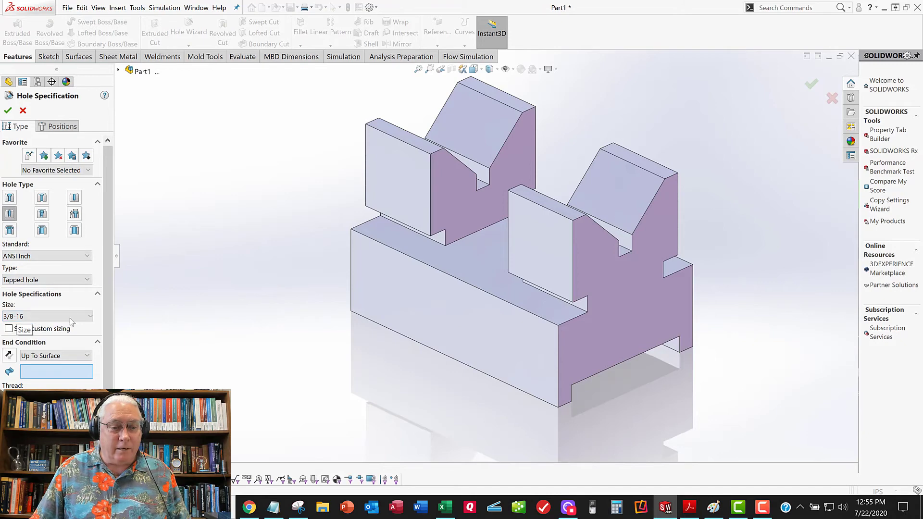
scroll(108, 307, down, 2)
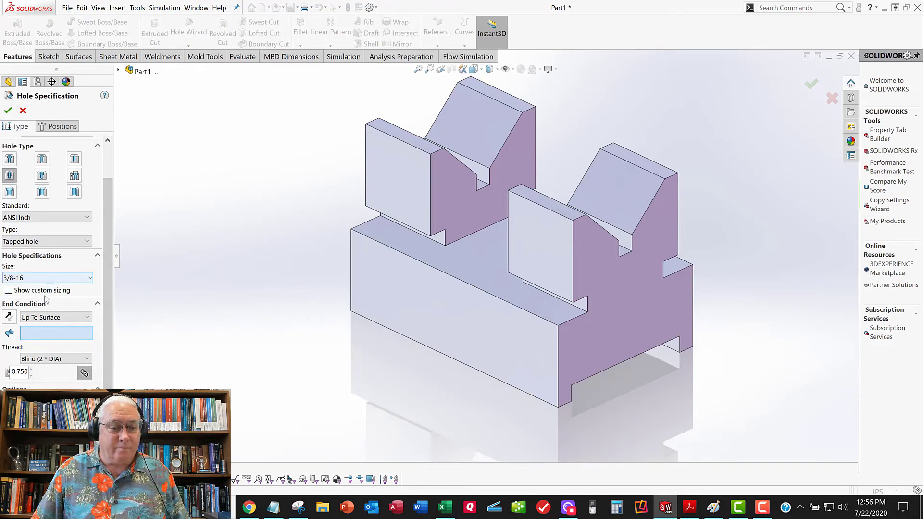
click(48, 318)
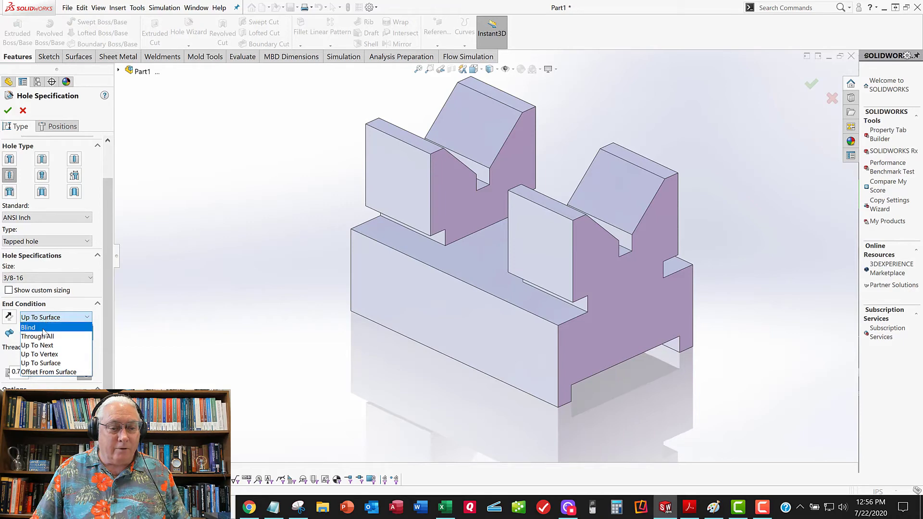
click(42, 328)
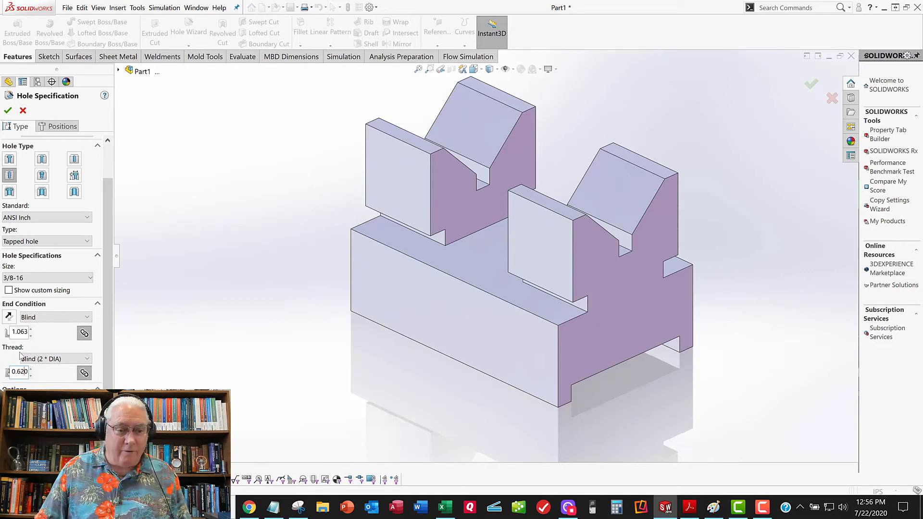
key(Return)
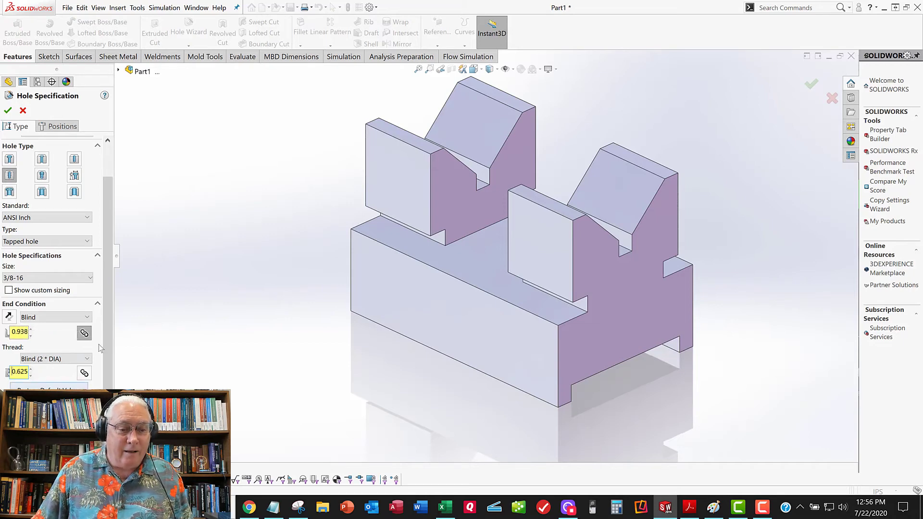
scroll(107, 328, down, 1)
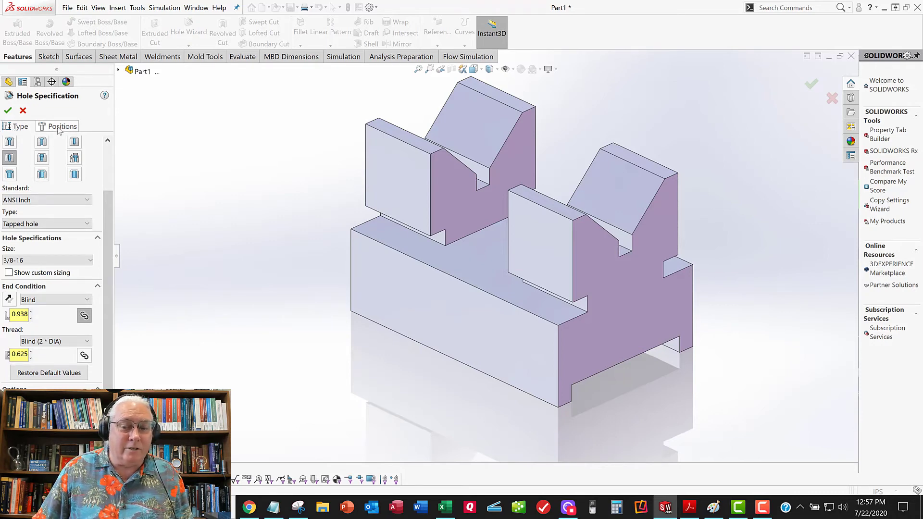
Place one tapped hole freehand on the block's end face, between the V groove and the bottom slot, and create it
click(58, 127)
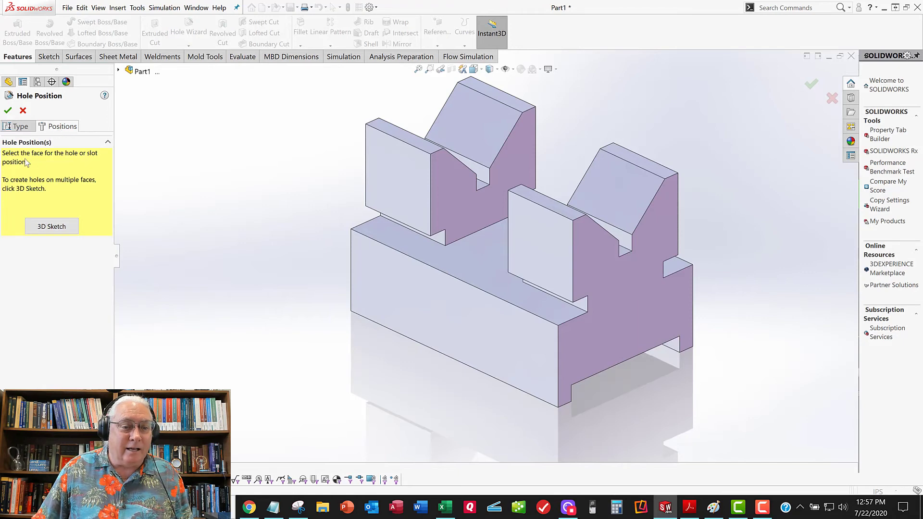
click(638, 315)
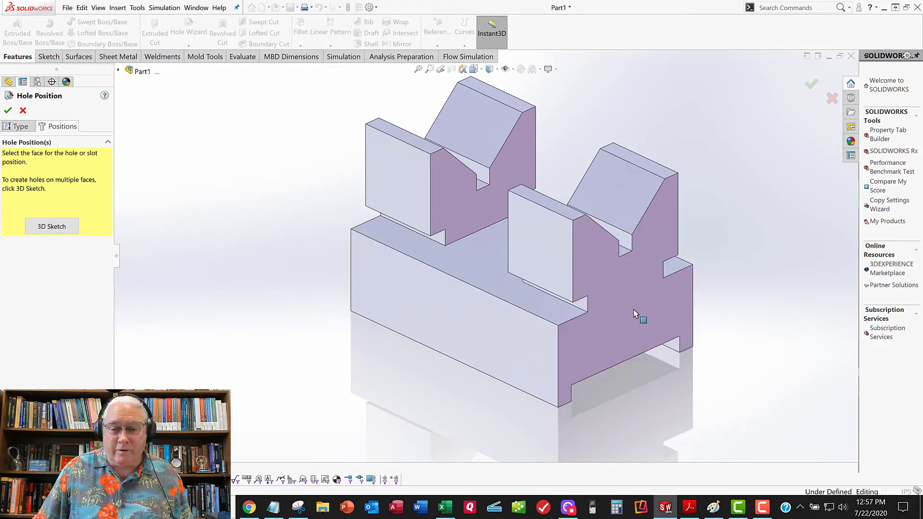
click(392, 257)
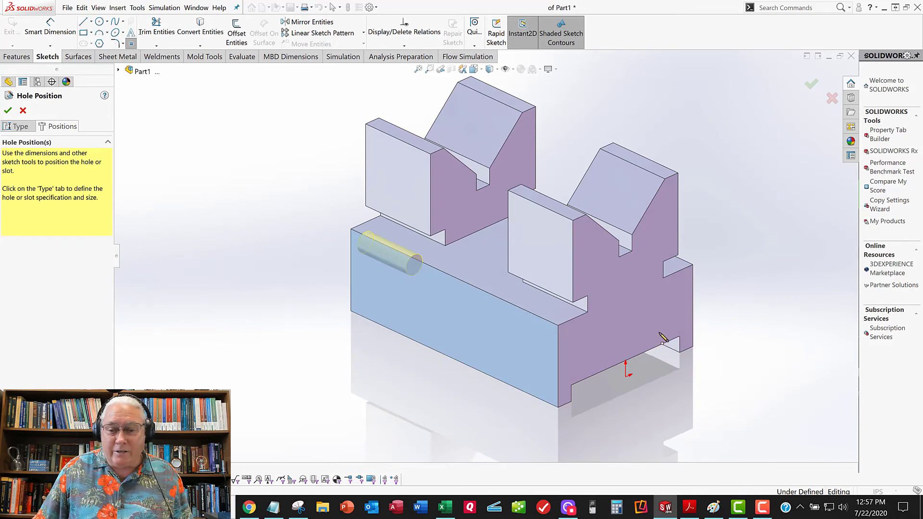
click(626, 325)
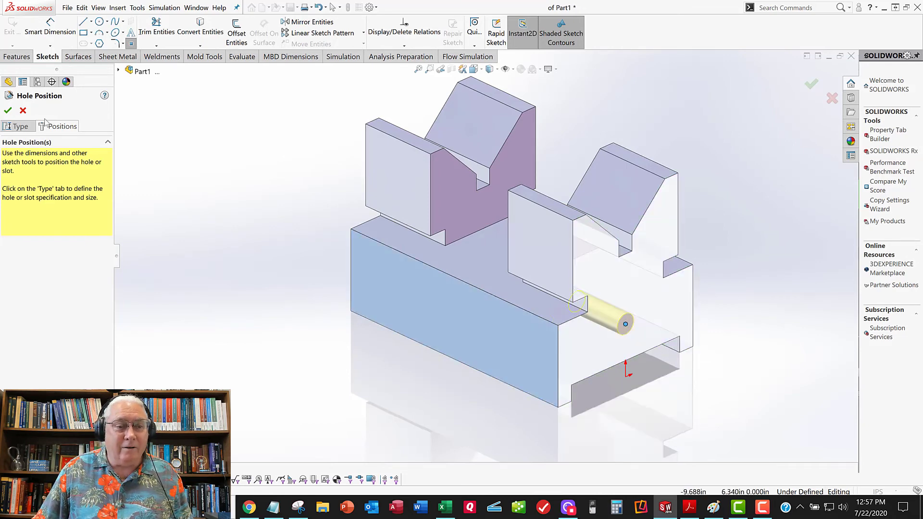
click(6, 111)
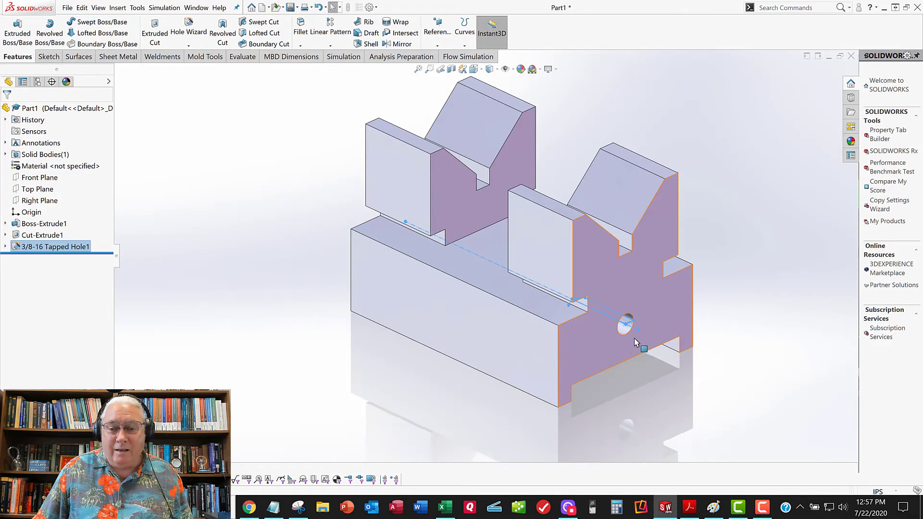
Examine the tapped hole on the end face and the dimensions of its profile sketch
scroll(611, 341, down, 3)
middle_drag(591, 324, 620, 330)
scroll(549, 232, down, 3)
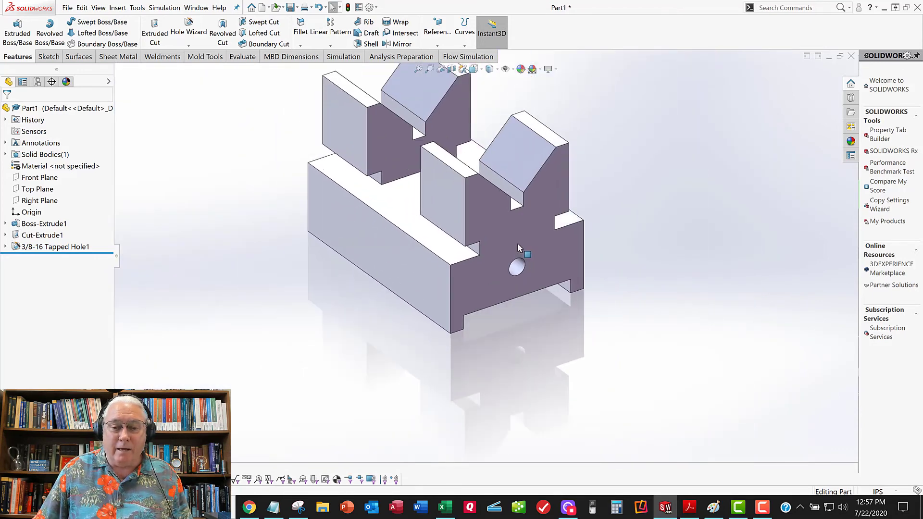
click(6, 247)
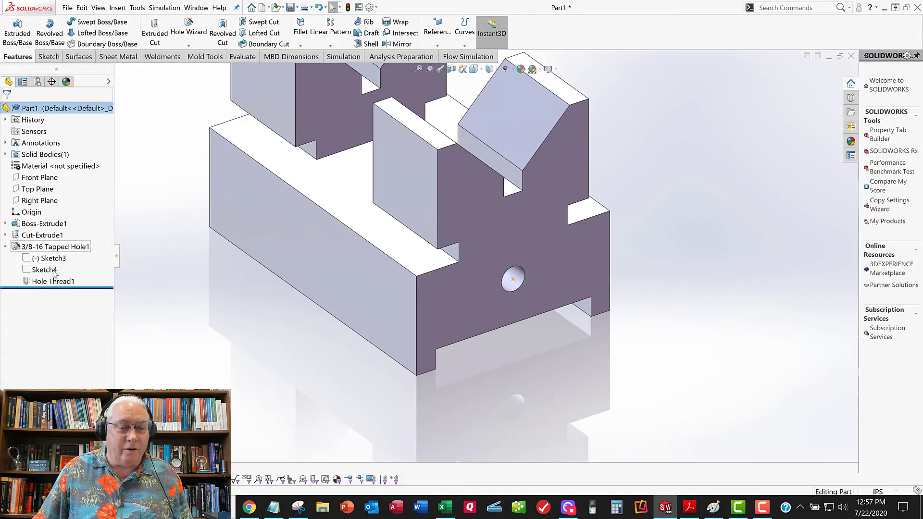
click(36, 270)
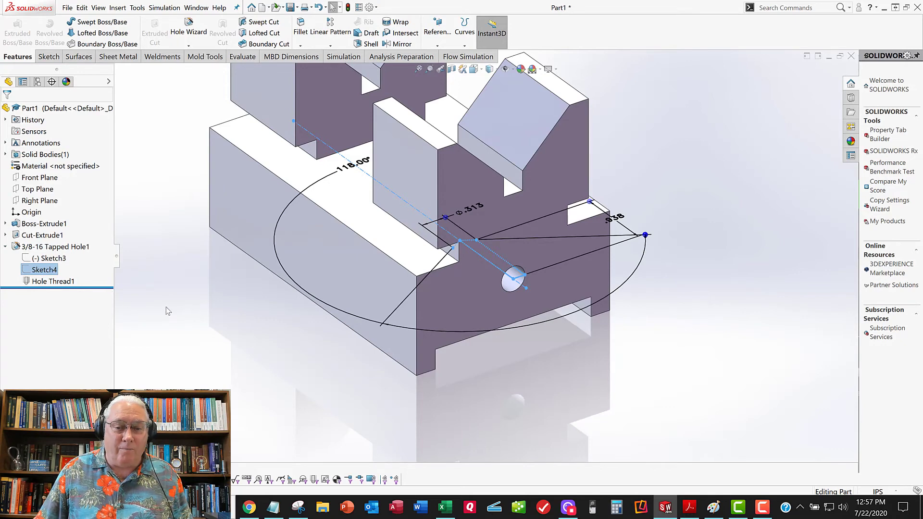
Open the position sketch of the 3/8-16 tapped hole for editing
click(46, 262)
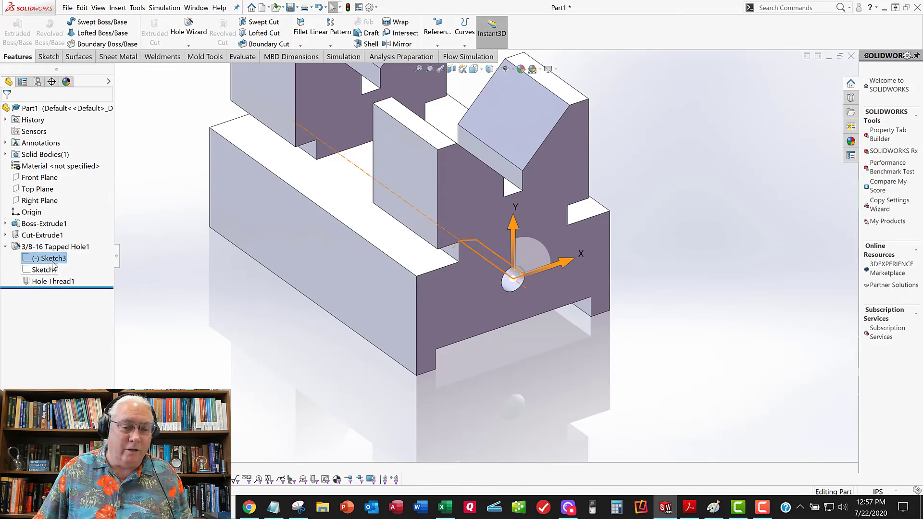
click(7, 248)
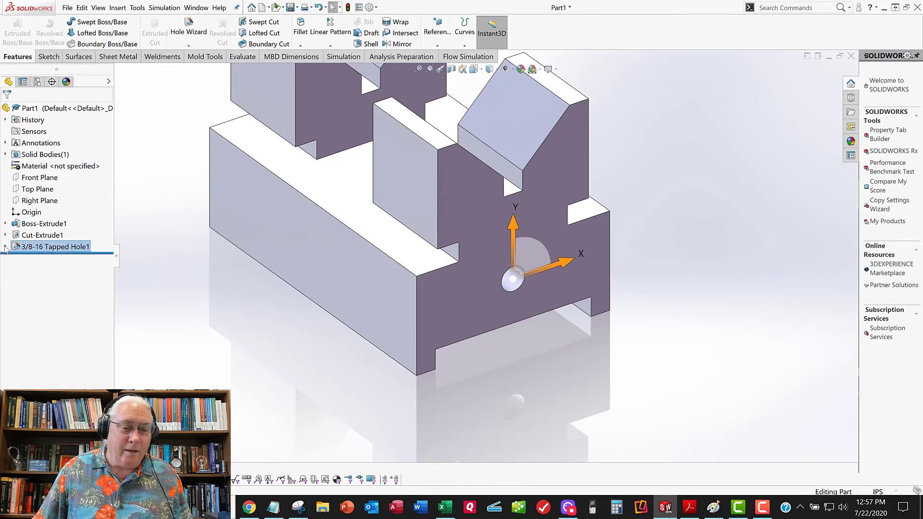
right_click(50, 260)
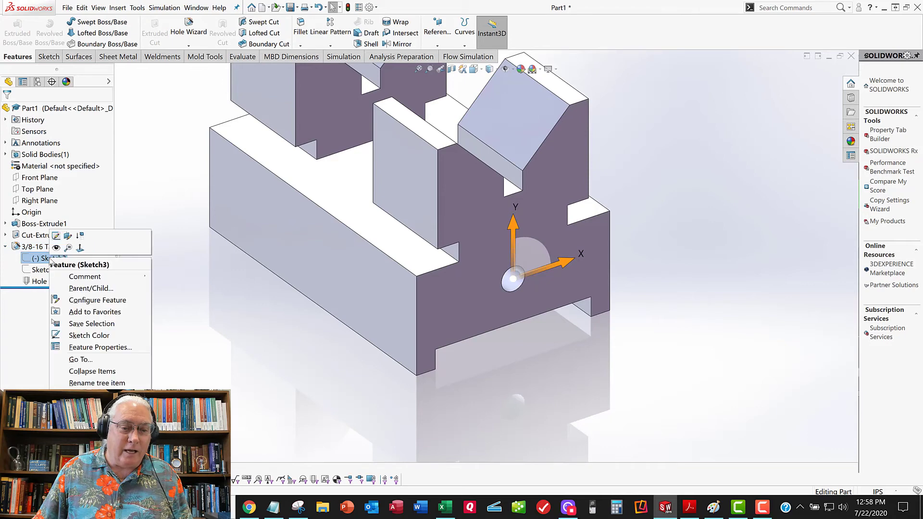
click(56, 235)
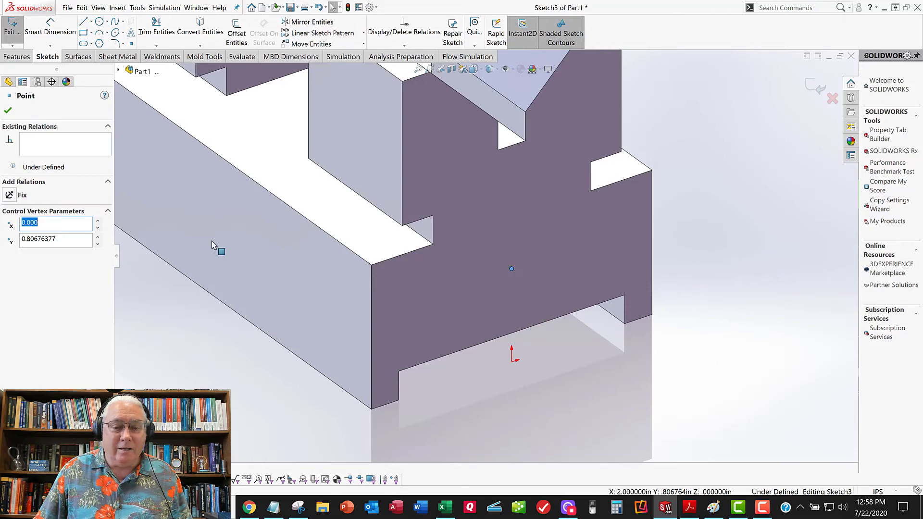
Add a Vertical relation between the tapped hole's center point and the origin, viewing the end face straight on
middle_drag(406, 306, 515, 382)
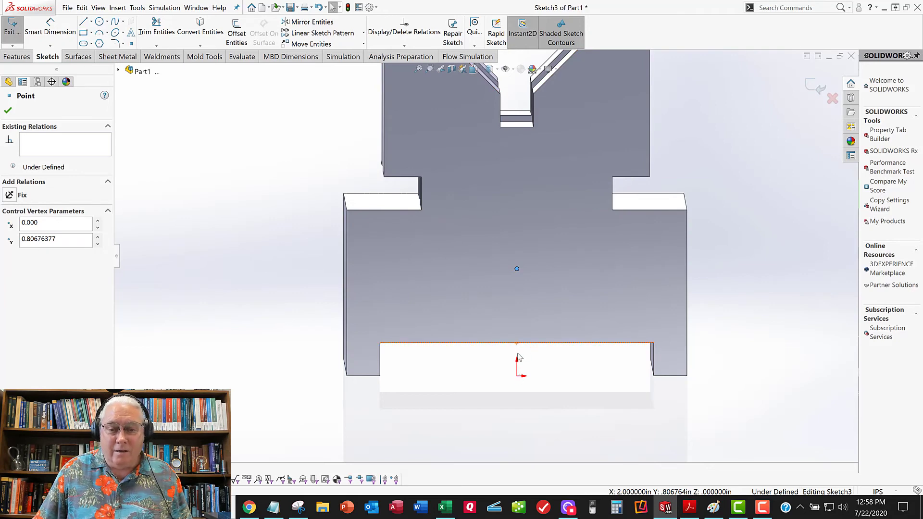
key(space)
click(539, 376)
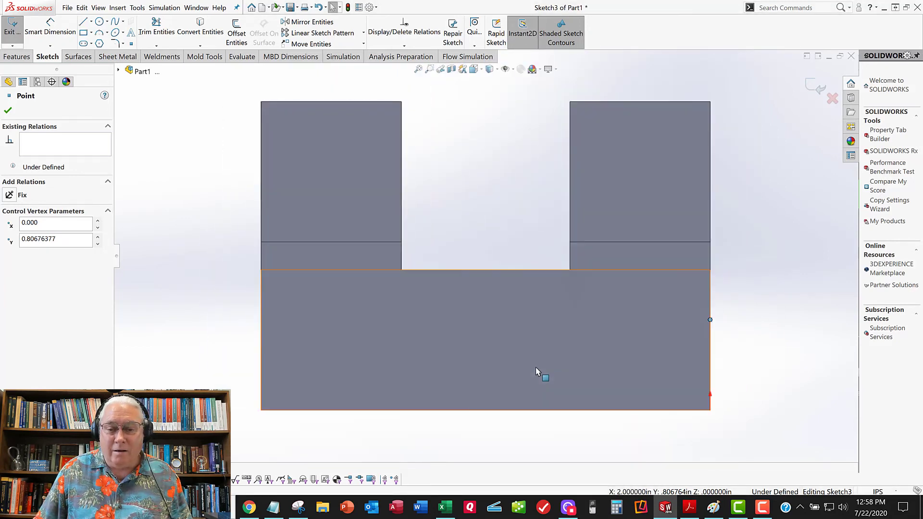
key(space)
click(550, 367)
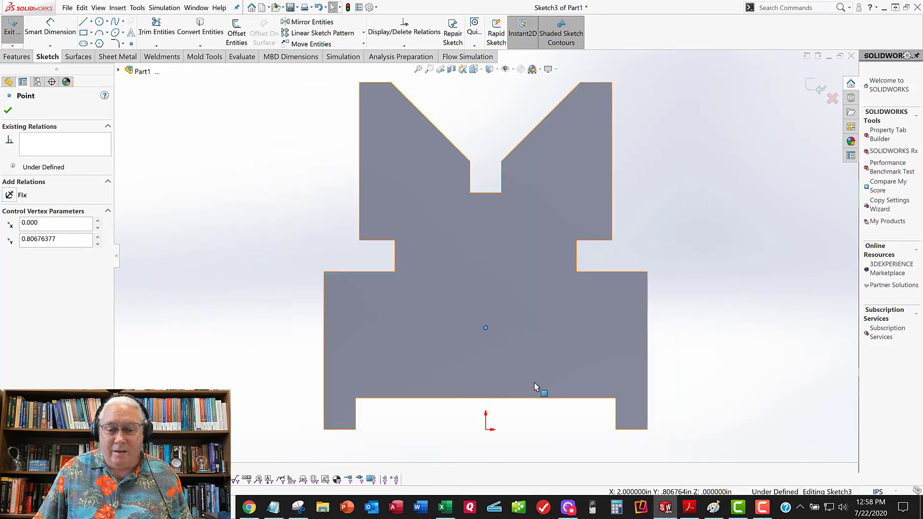
ctrl+click(486, 429)
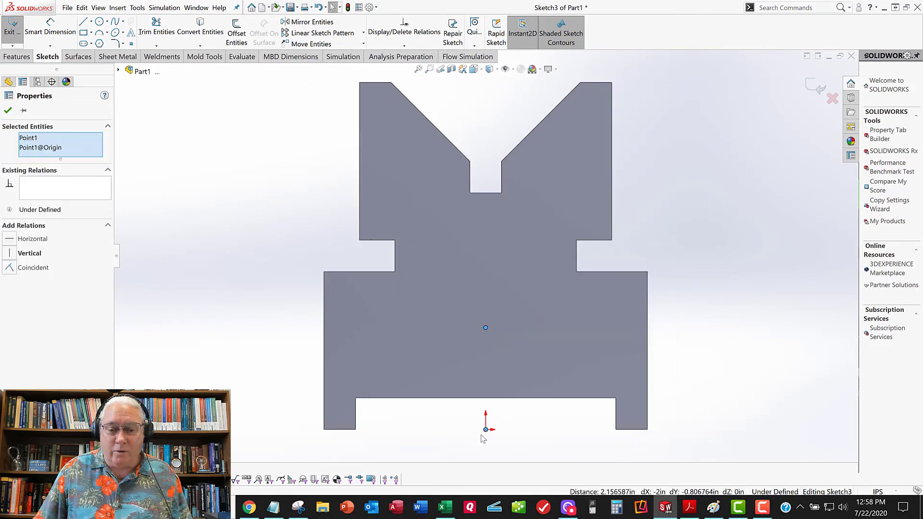
click(9, 255)
click(7, 111)
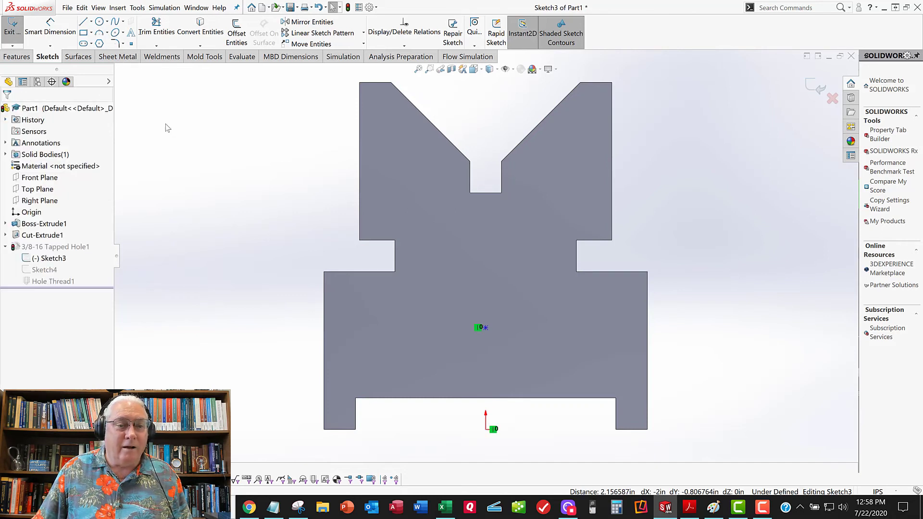
Dimension the hole's center point 0.625 in above the bottom slot's horizontal edge, and exit the sketch with a rebuild
click(50, 27)
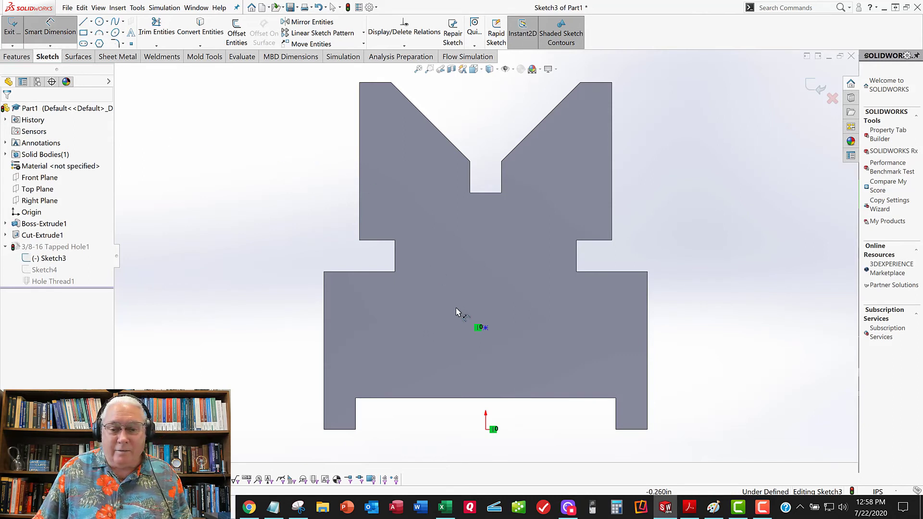
click(485, 329)
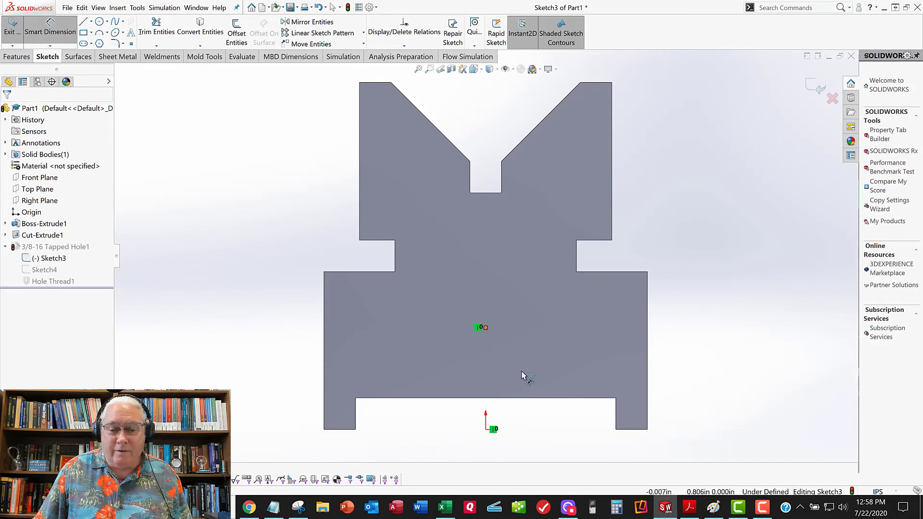
click(524, 398)
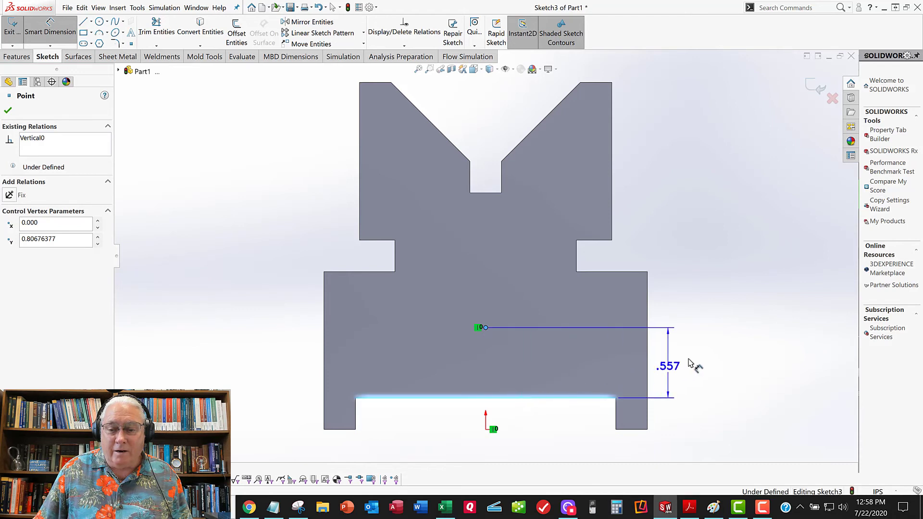
click(716, 365)
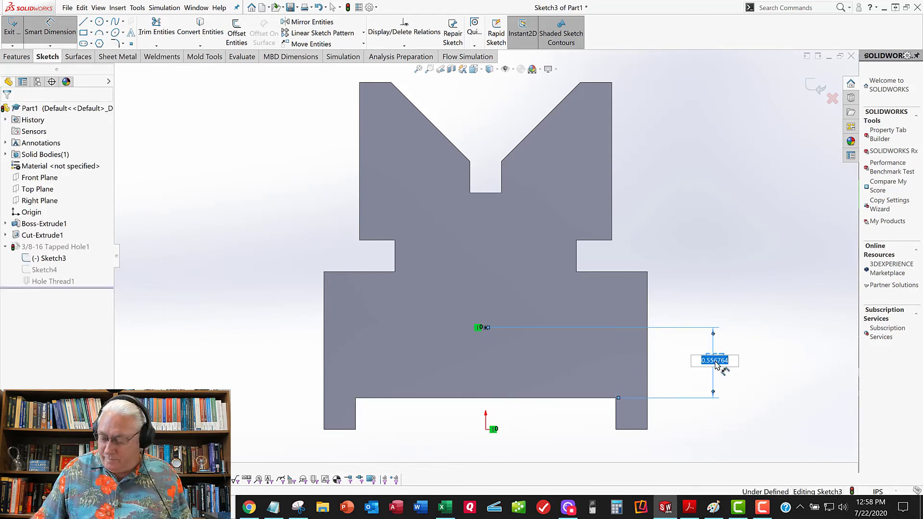
text(.625)
key(Return)
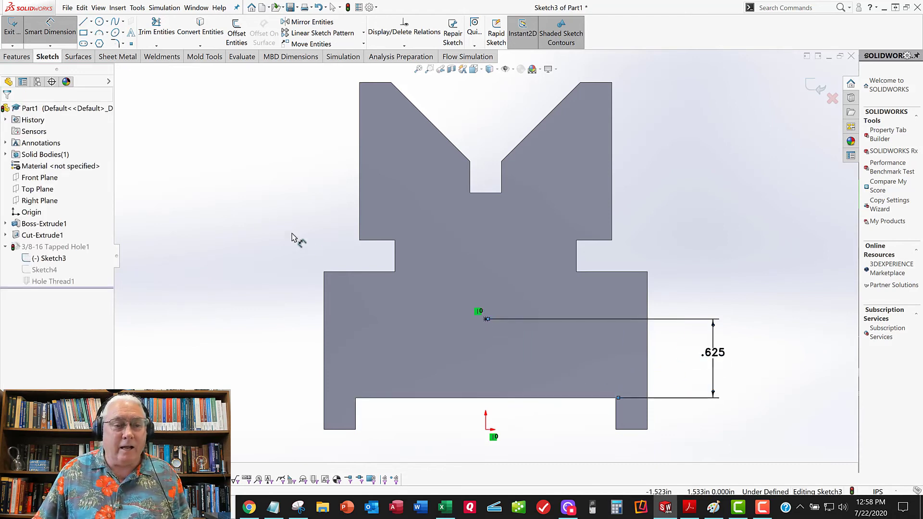
key(Escape)
middle_drag(248, 206, 273, 220)
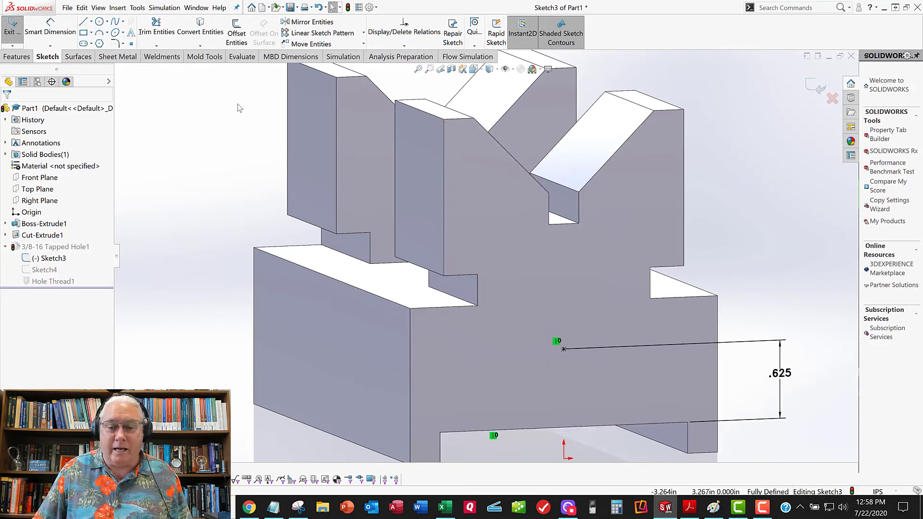
scroll(474, 277, up, 3)
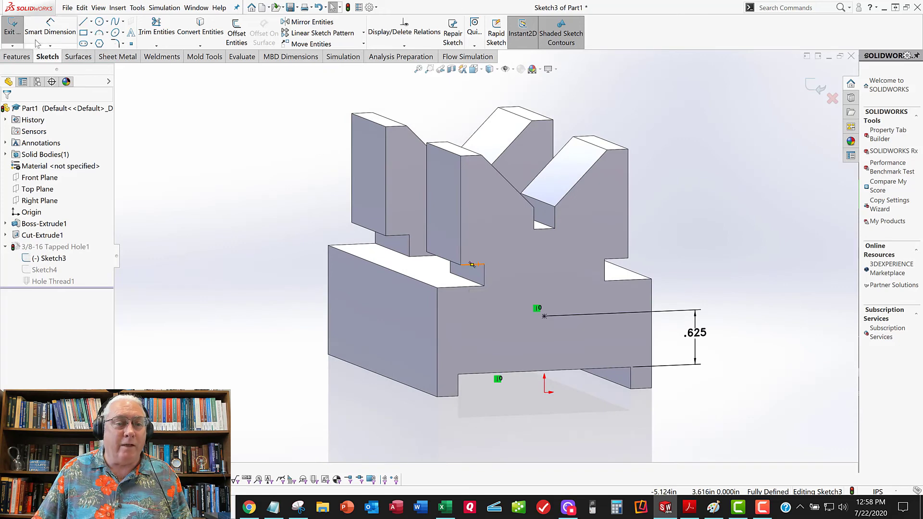
key(ctrl+b)
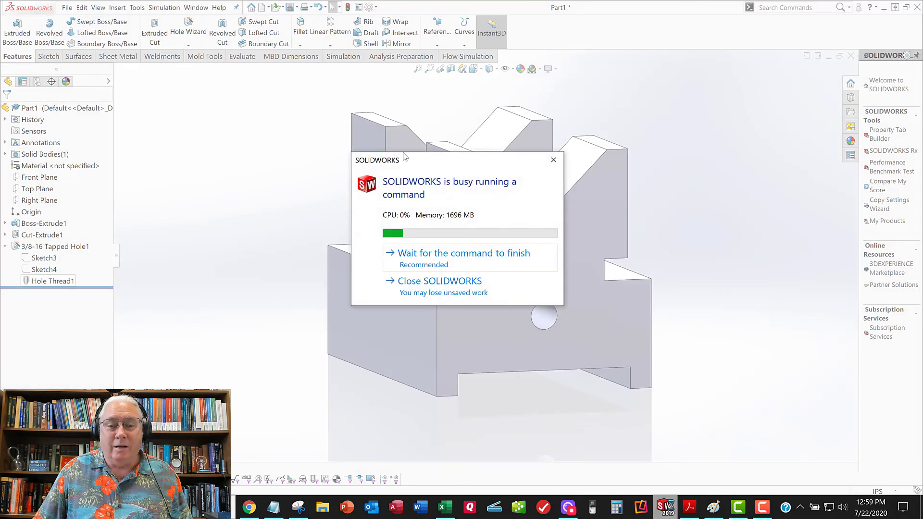
click(429, 255)
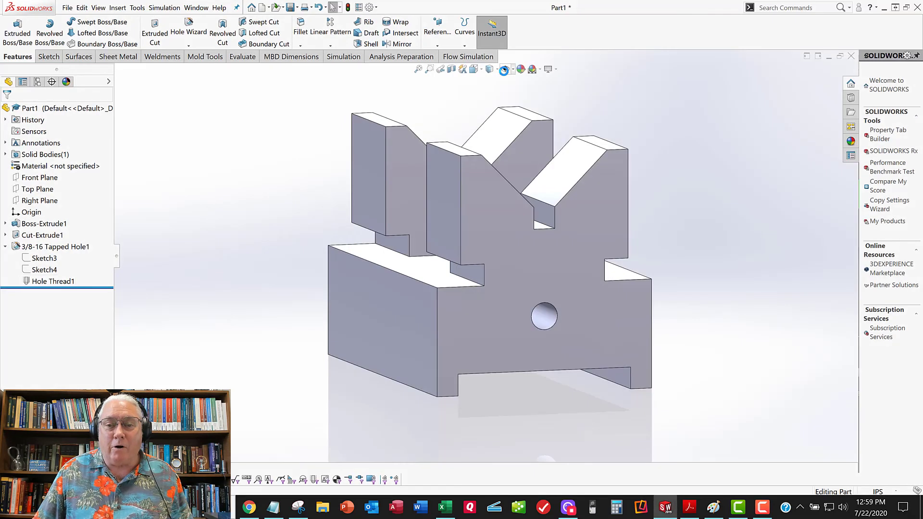
Turn on the display of cosmetic threads and inspect the tapped hole in the end face
click(514, 71)
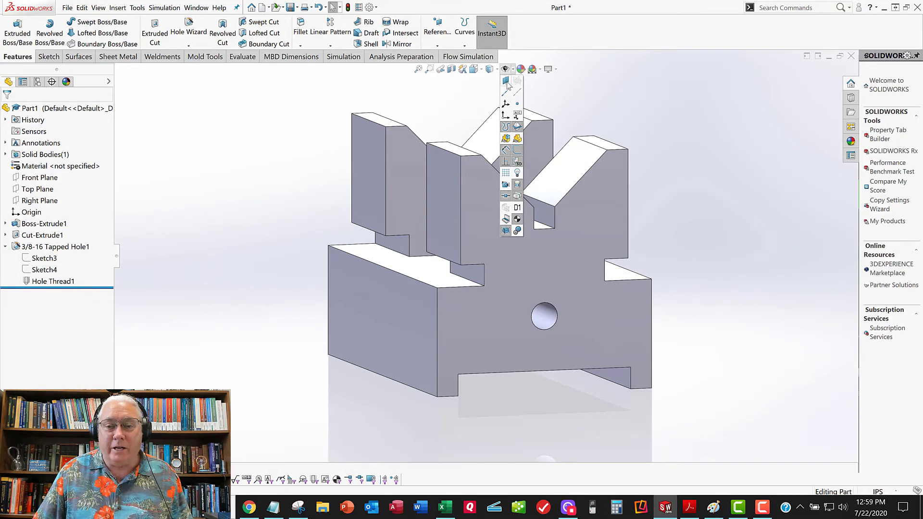
click(507, 139)
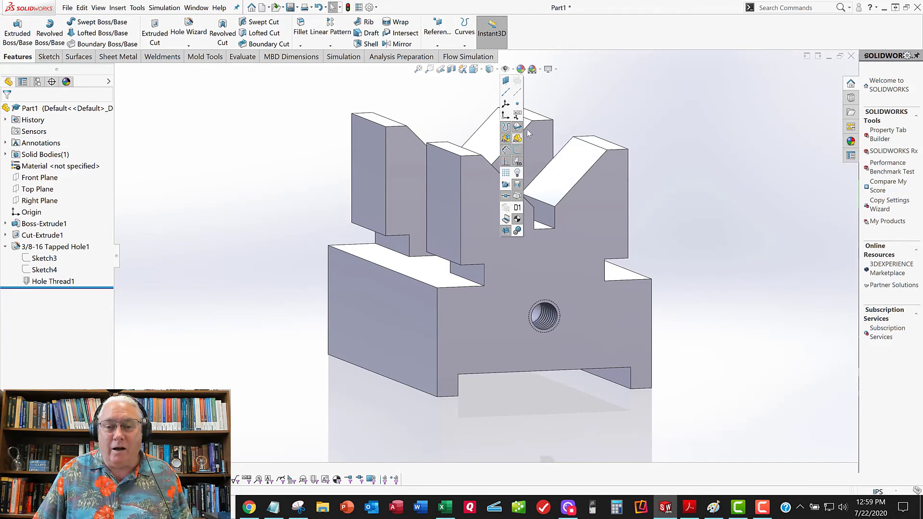
scroll(559, 341, down, 6)
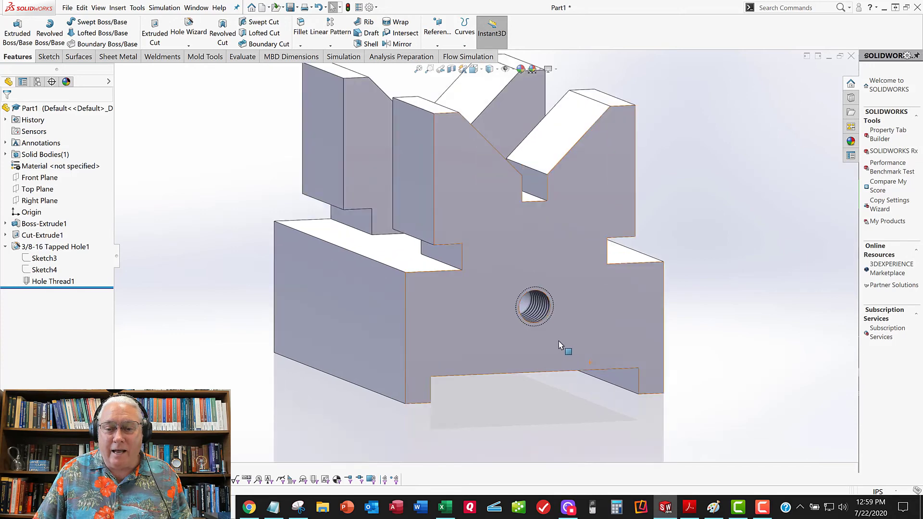
scroll(470, 262, down, 2)
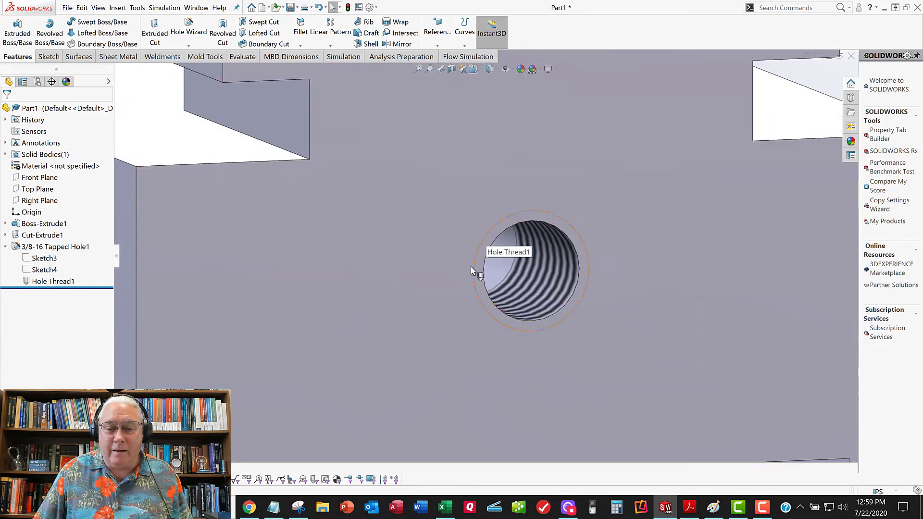
middle_drag(500, 329, 526, 283)
key(ctrl+7)
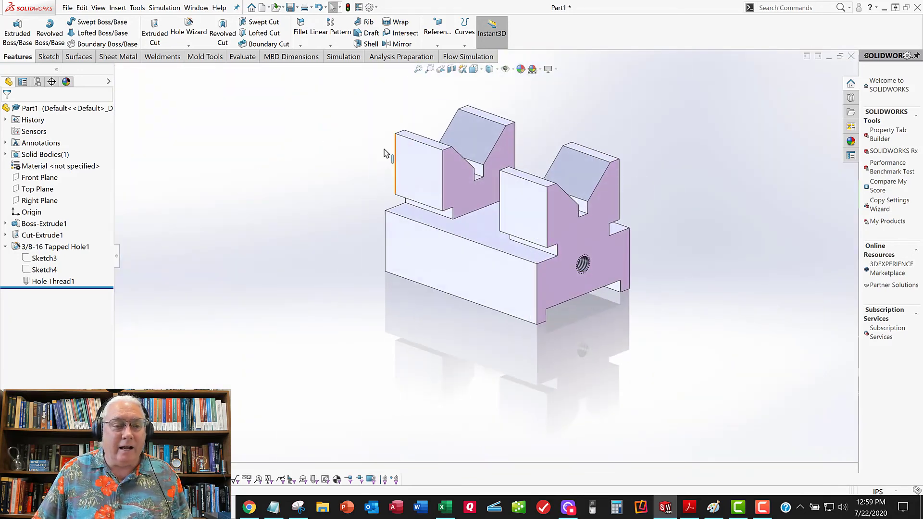
Section the part along the Front Plane to examine the tapped hole's thread and drill point, and turn the section view off again
click(33, 177)
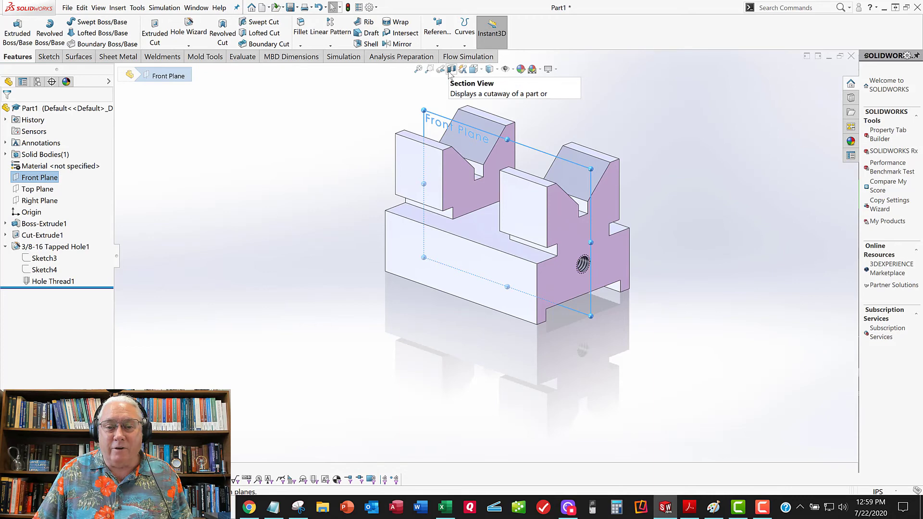
click(450, 70)
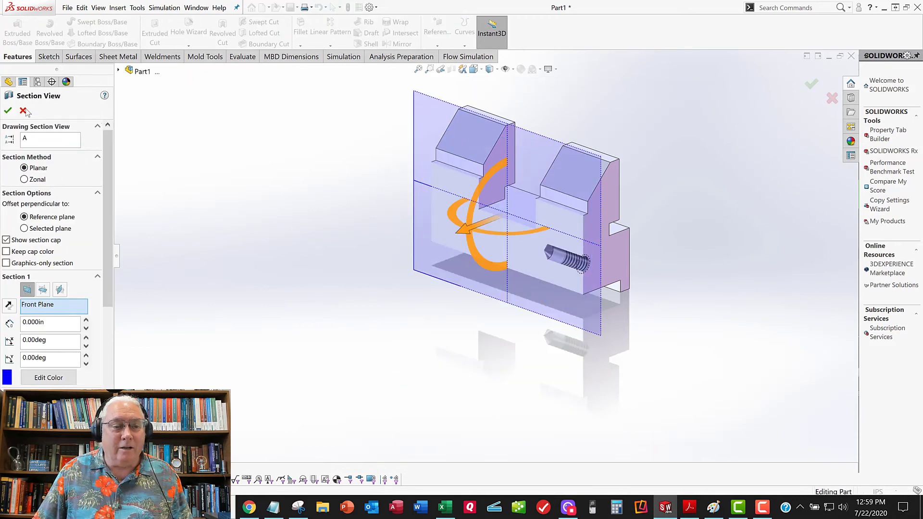
click(23, 111)
scroll(563, 214, down, 5)
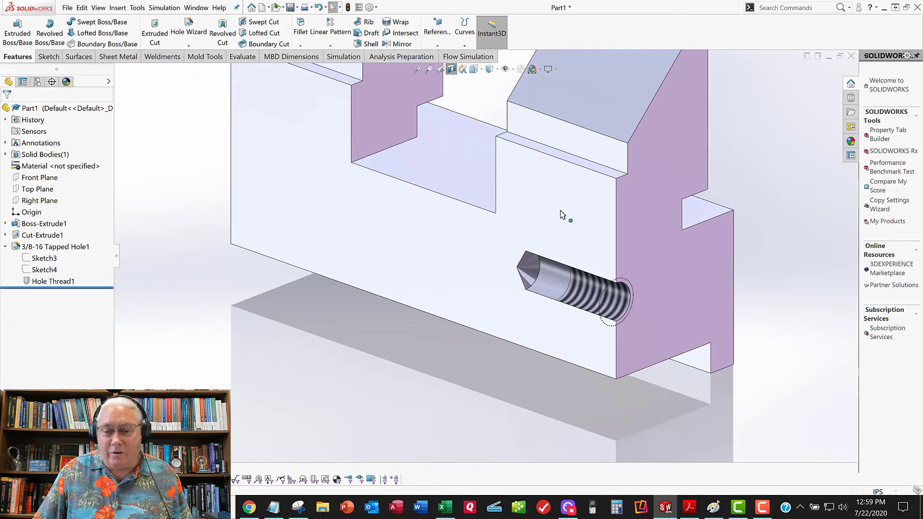
middle_drag(562, 215, 567, 187)
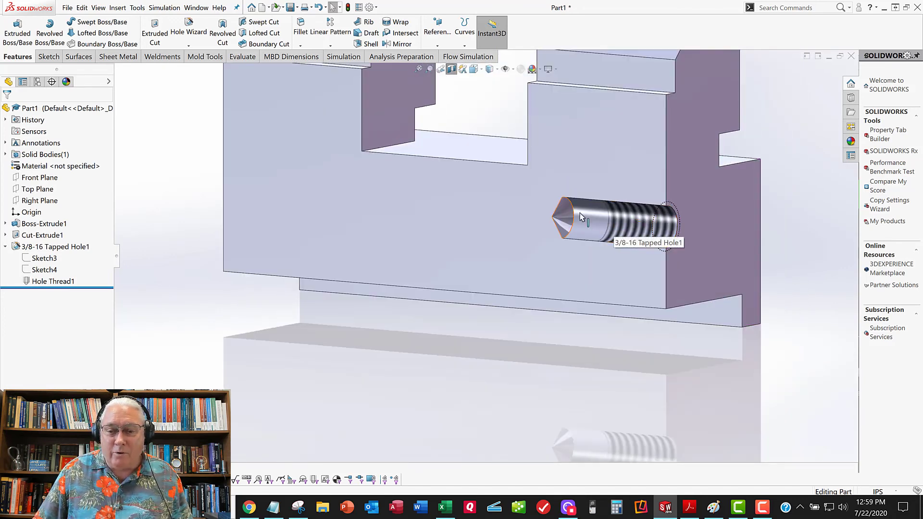
middle_drag(581, 217, 613, 208)
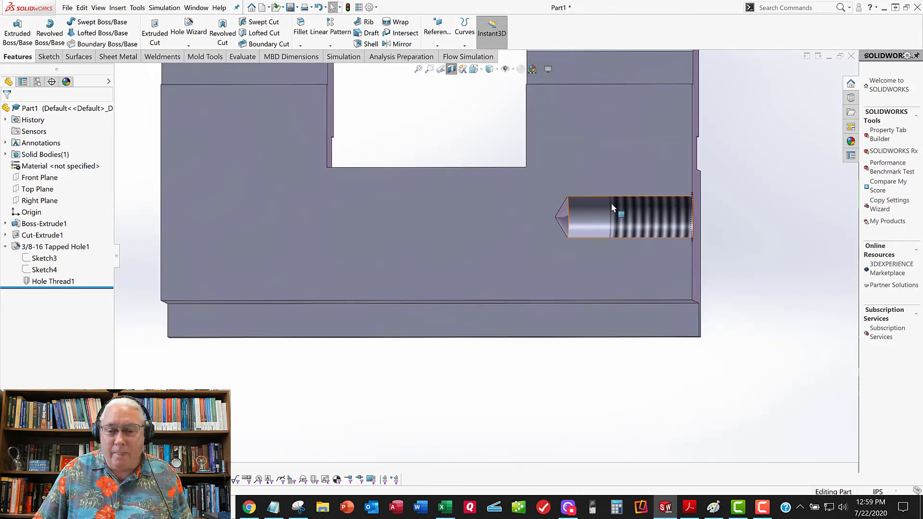
scroll(558, 221, down, 3)
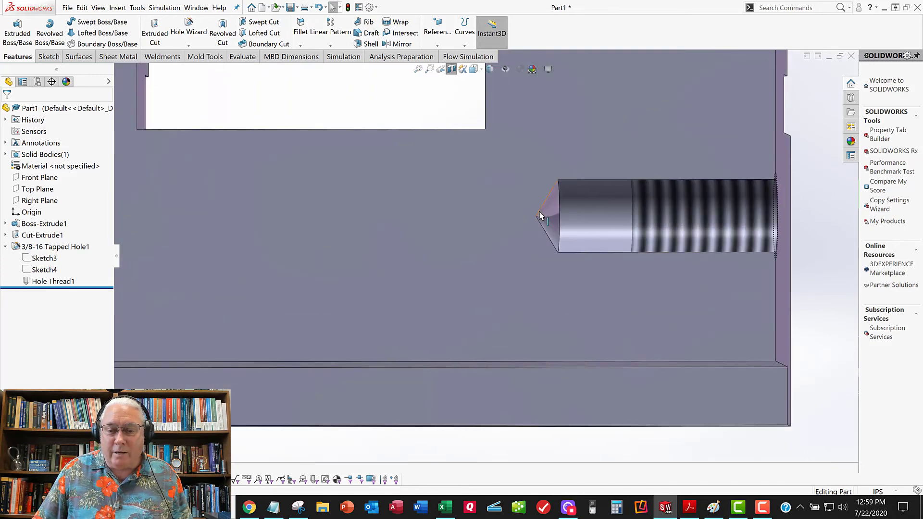
scroll(541, 216, up, 6)
middle_drag(544, 204, 501, 245)
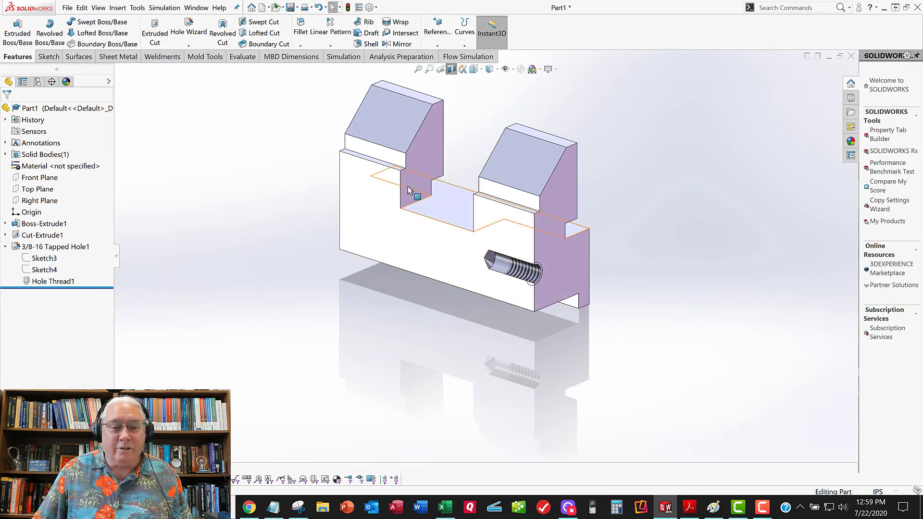
click(451, 70)
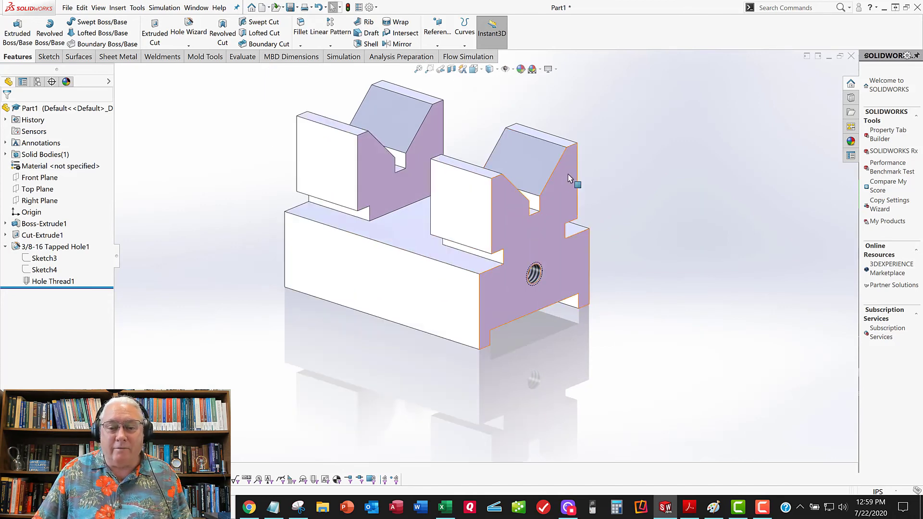
Start a Hole Wizard counterbore in the ANSI Inch standard for a Socket Head Cap Screw
middle_drag(567, 175, 549, 189)
scroll(550, 189, down, 1)
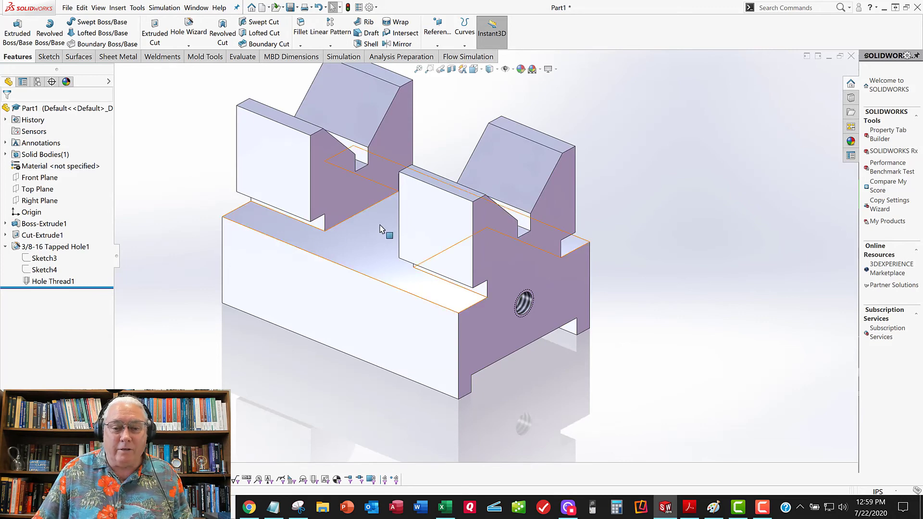
middle_drag(429, 222, 435, 228)
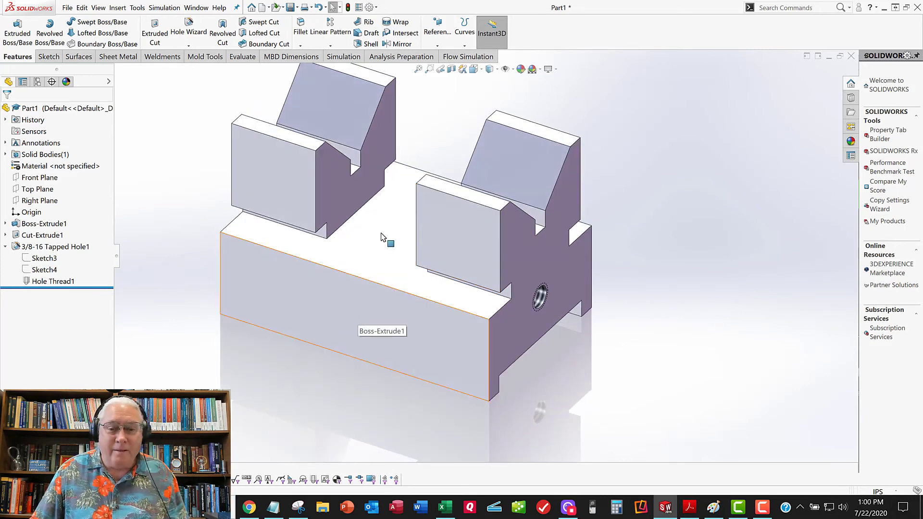
click(190, 24)
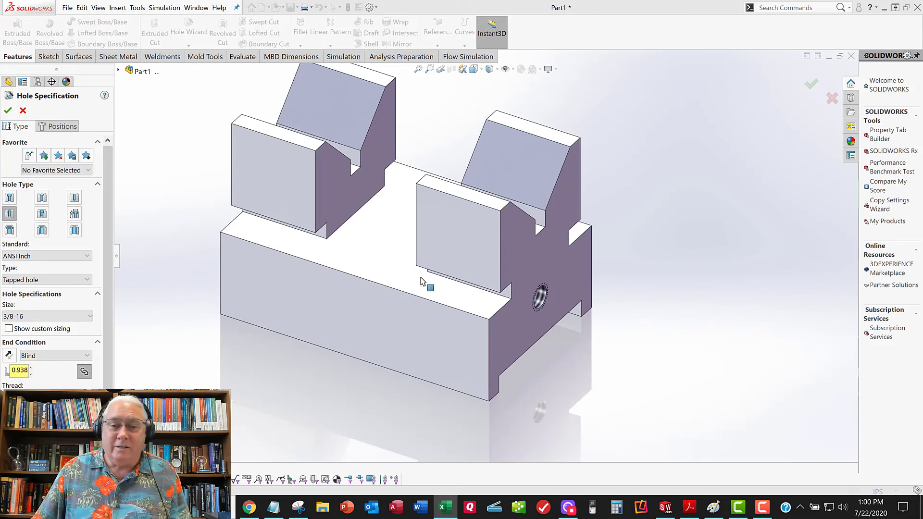
mouse_move(414, 247)
middle_down()
mouse_move(408, 264)
mouse_move(405, 248)
middle_up()
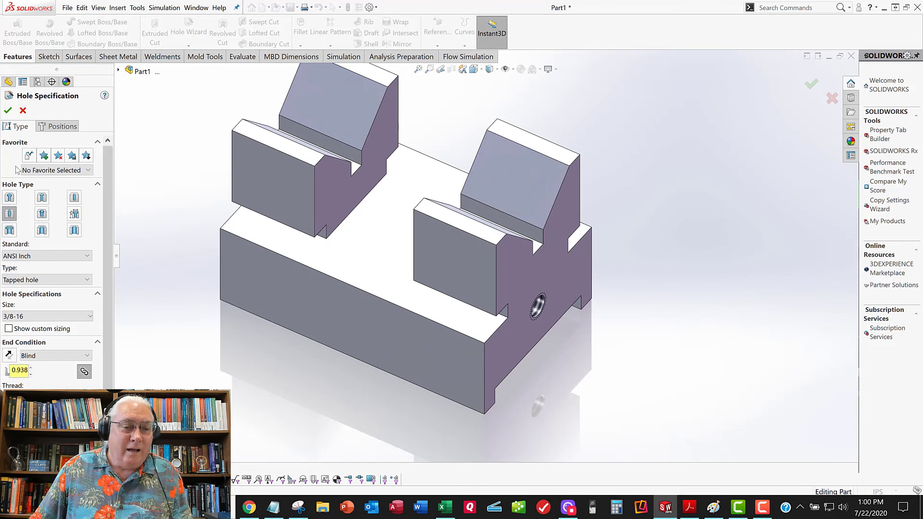
click(9, 198)
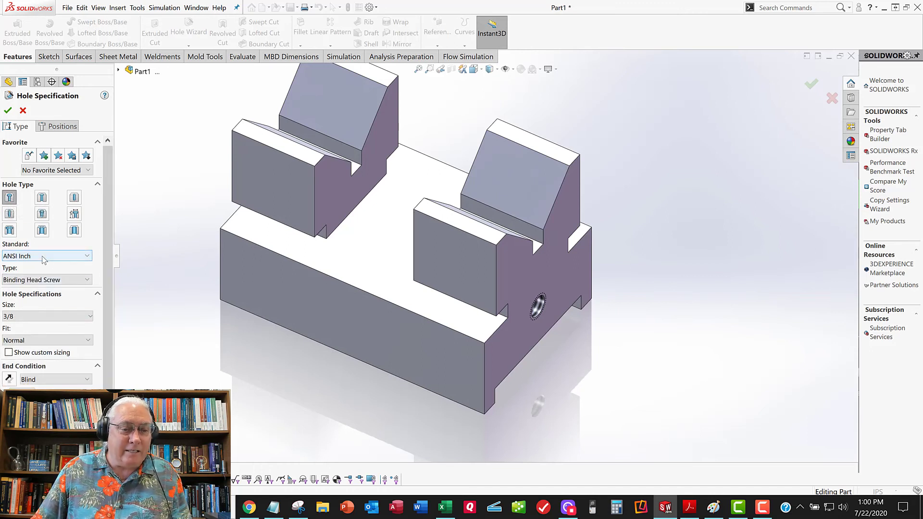
click(42, 279)
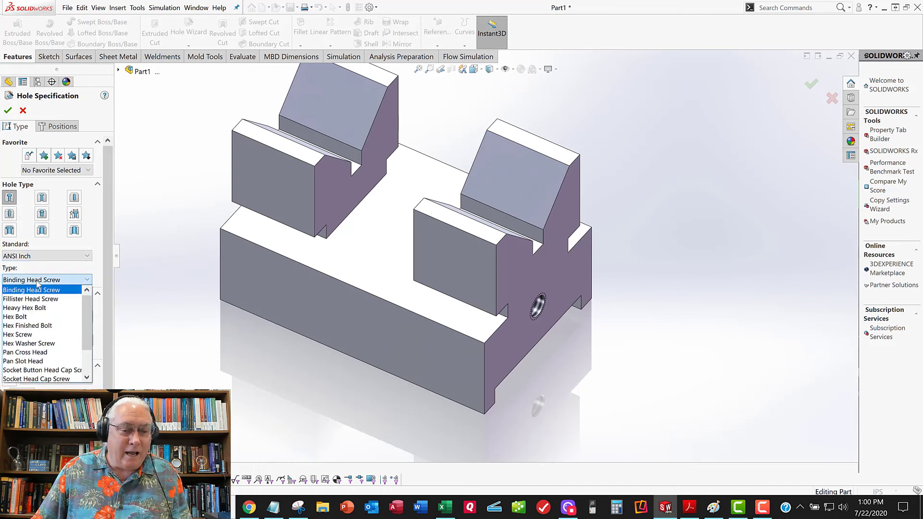
scroll(38, 345, down, 1)
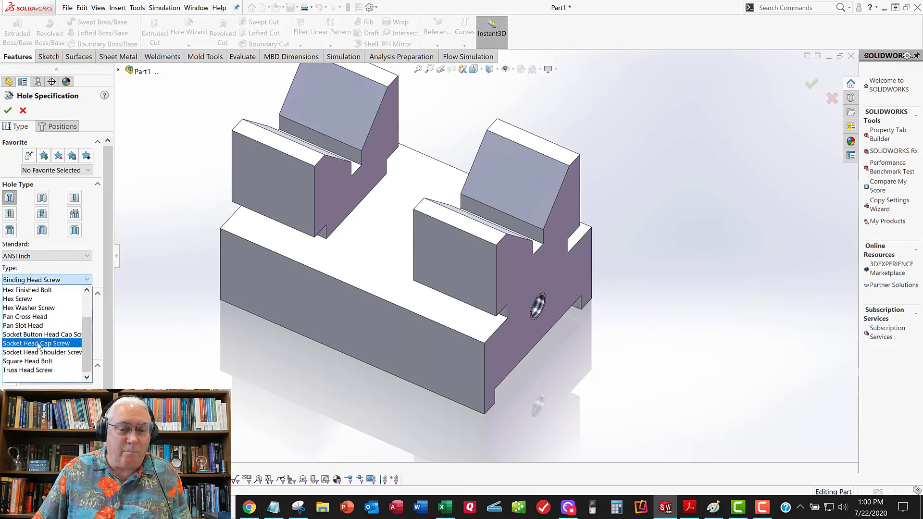
click(38, 344)
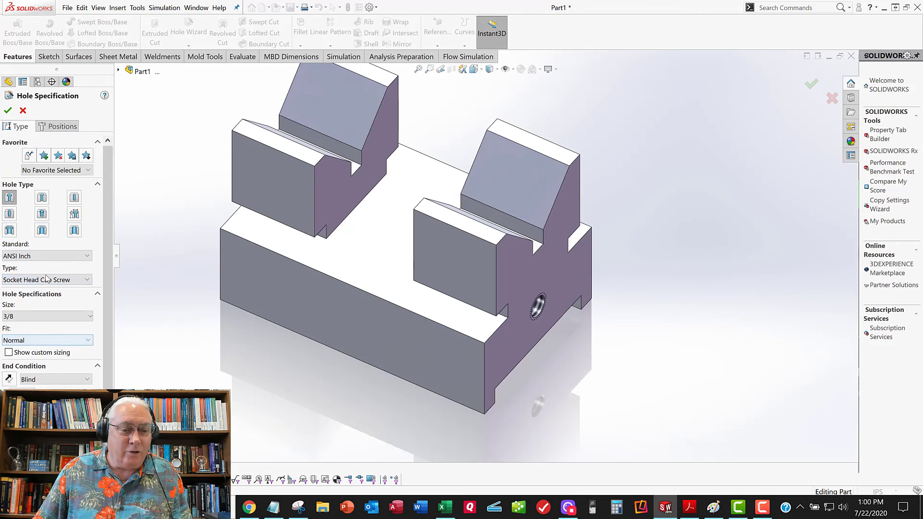
Specify the counterbore hole as size 3/4 with a Close fit and a Through All end condition
click(28, 317)
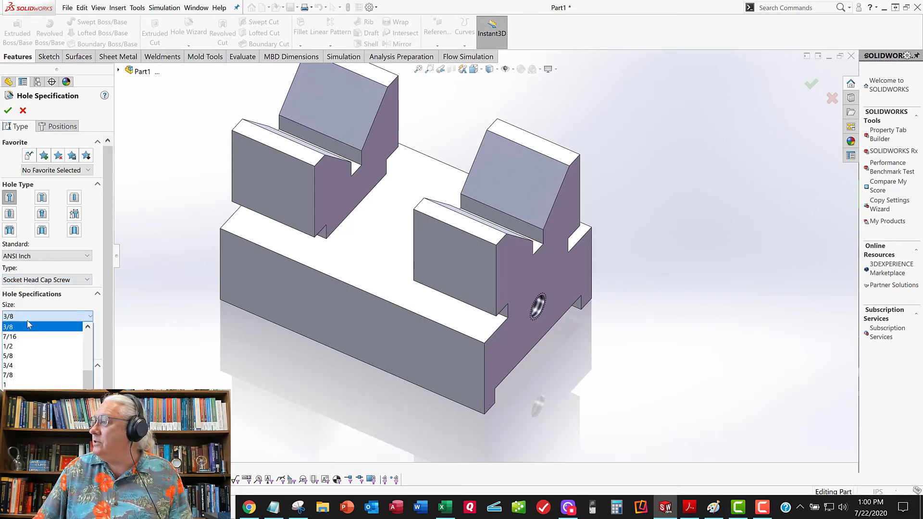
click(26, 366)
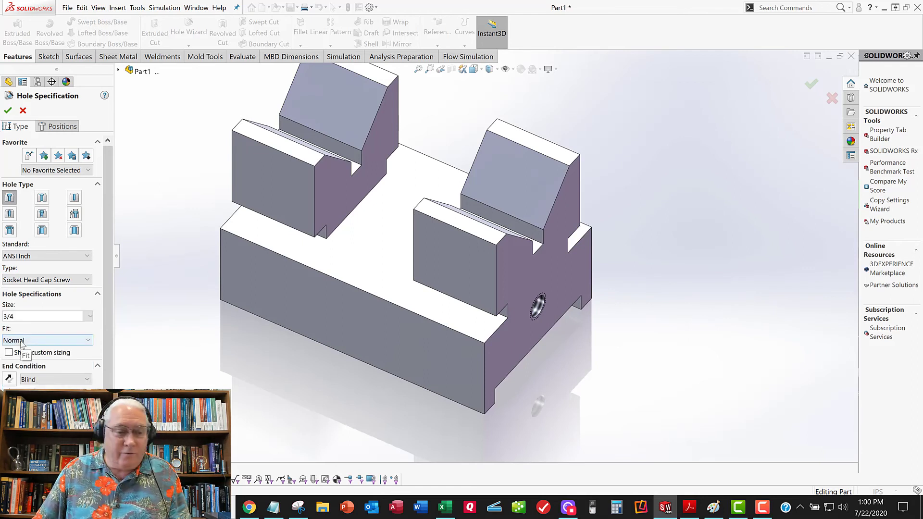
click(21, 342)
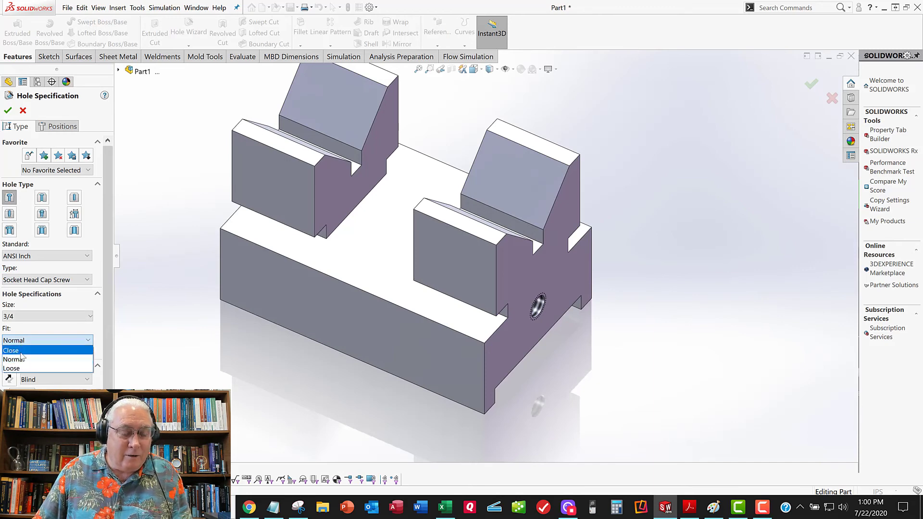
click(21, 352)
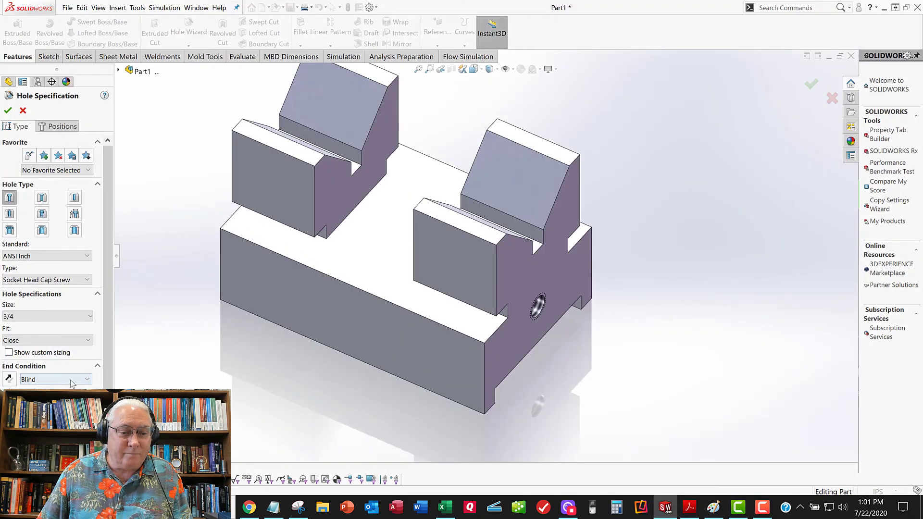
click(72, 379)
click(48, 398)
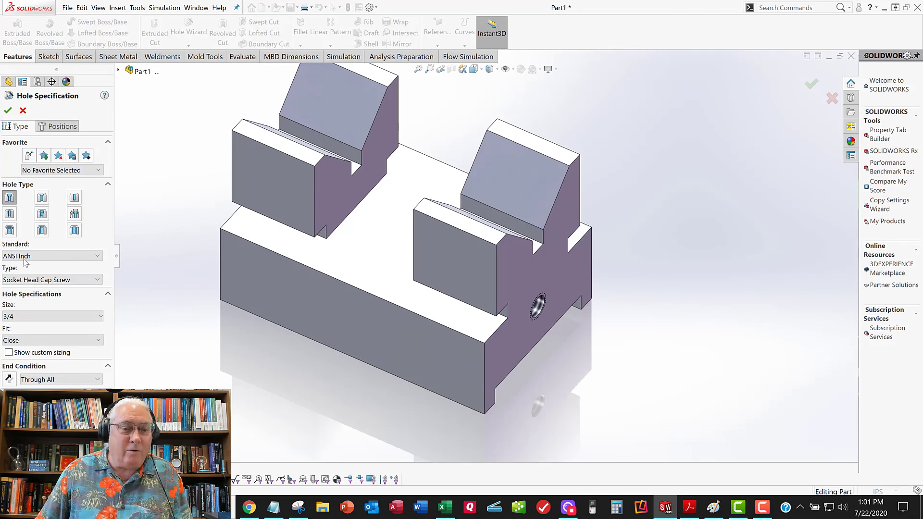
Place the counterbored hole at the origin on the flat face between the V-blocks, and finish the hole
click(56, 126)
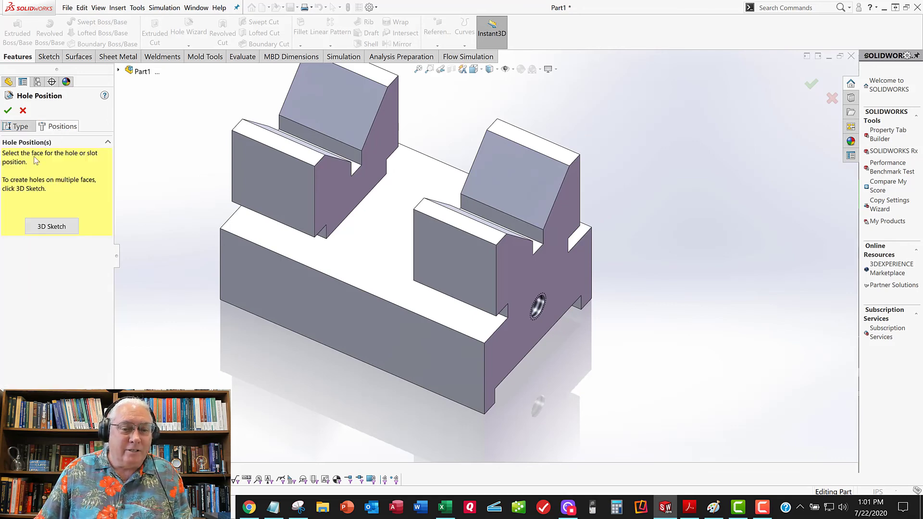
click(353, 251)
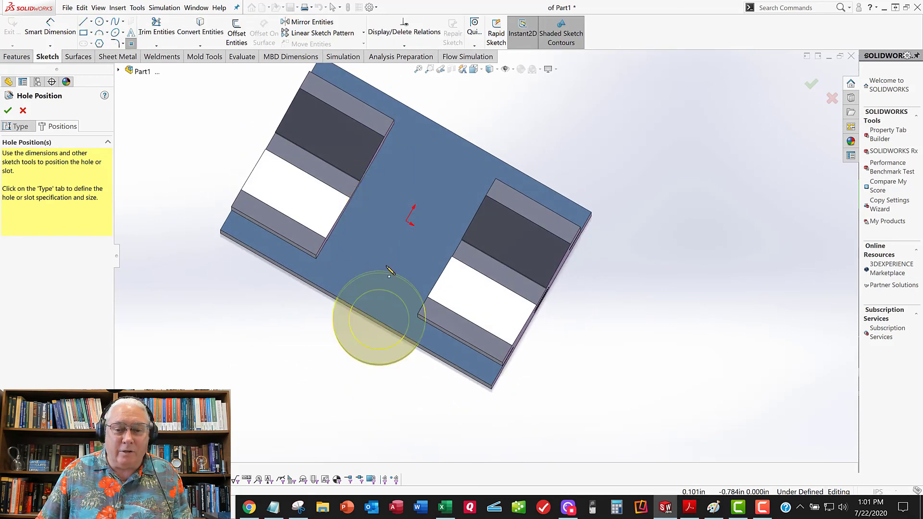
click(407, 222)
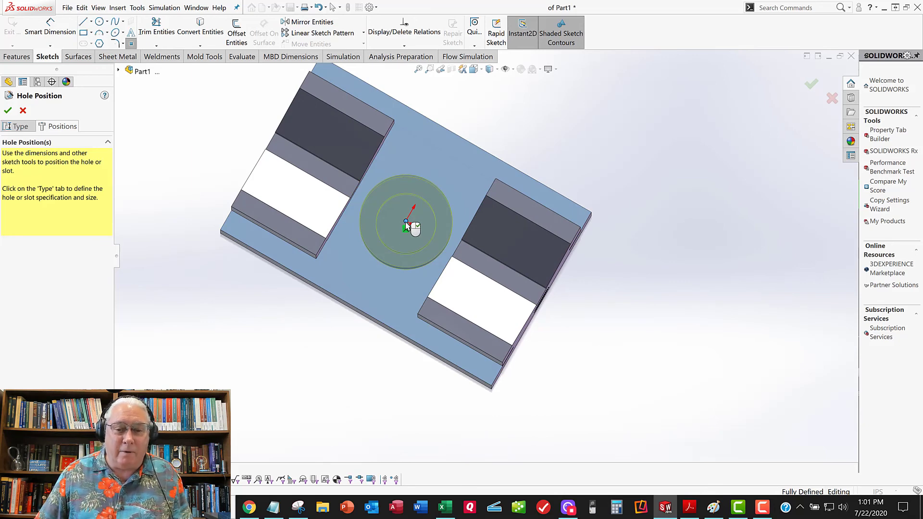
click(7, 111)
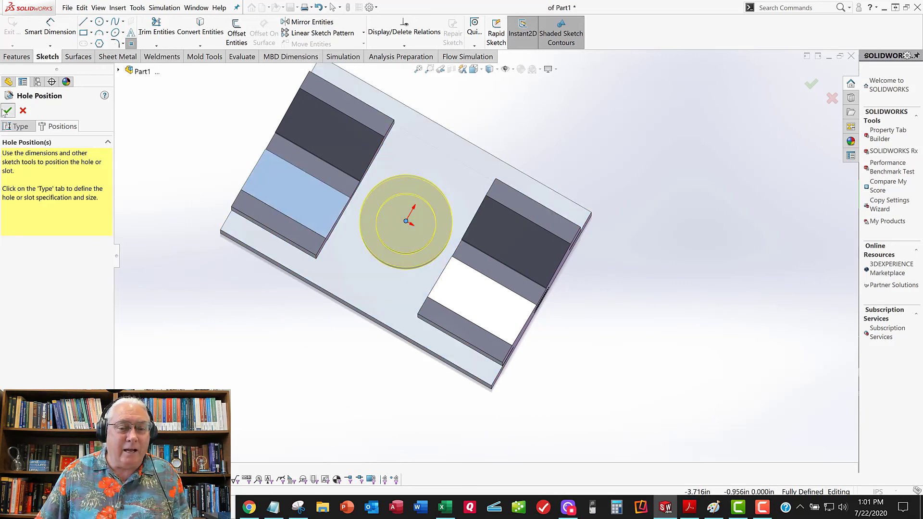
mouse_move(446, 294)
middle_down()
mouse_move(439, 212)
mouse_move(460, 177)
middle_up()
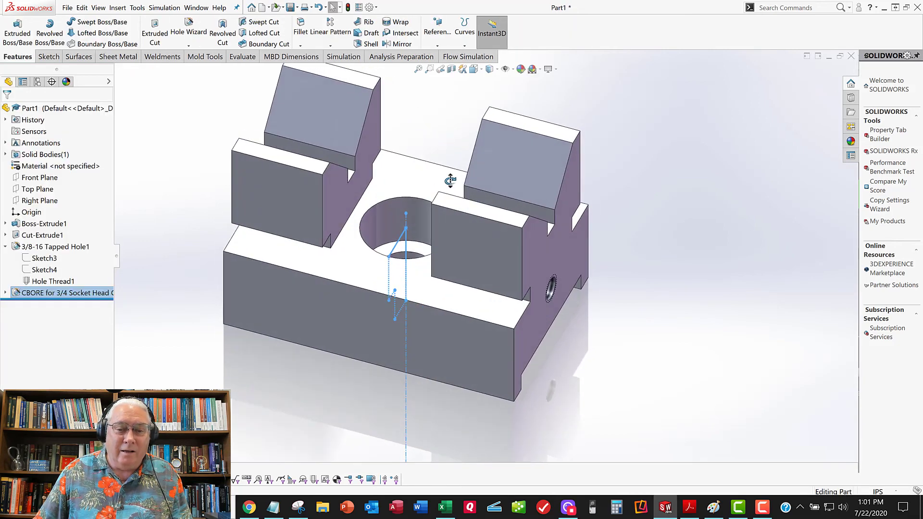
key(Escape)
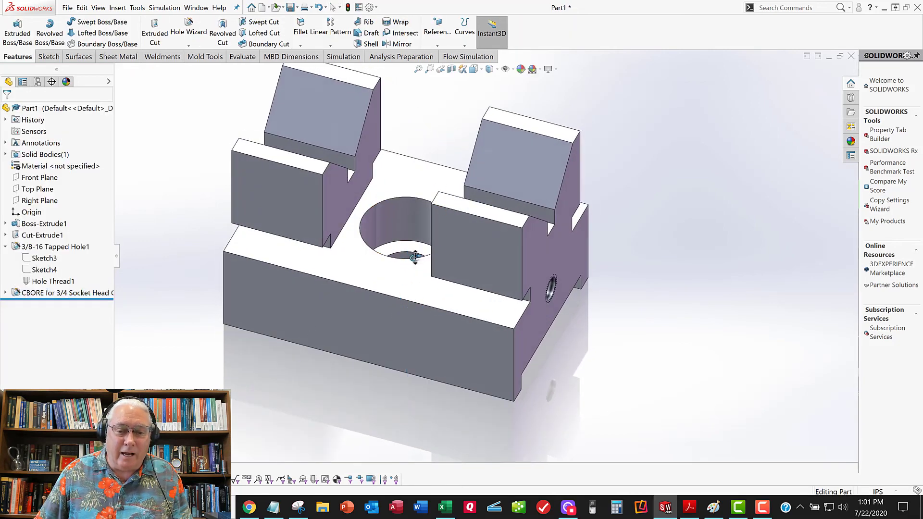
Check the diameters of the counterbored hole's lower bore and its larger upper bore
middle_drag(399, 270, 411, 253)
click(410, 244)
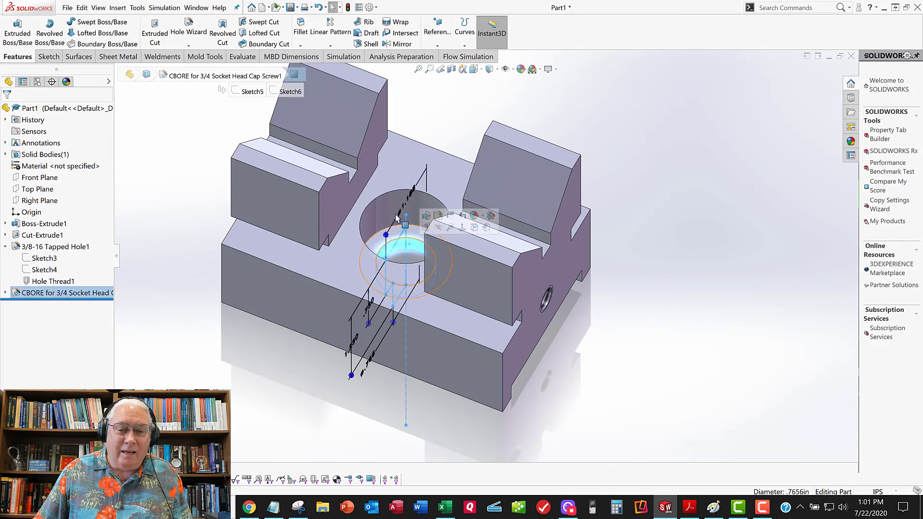
click(378, 207)
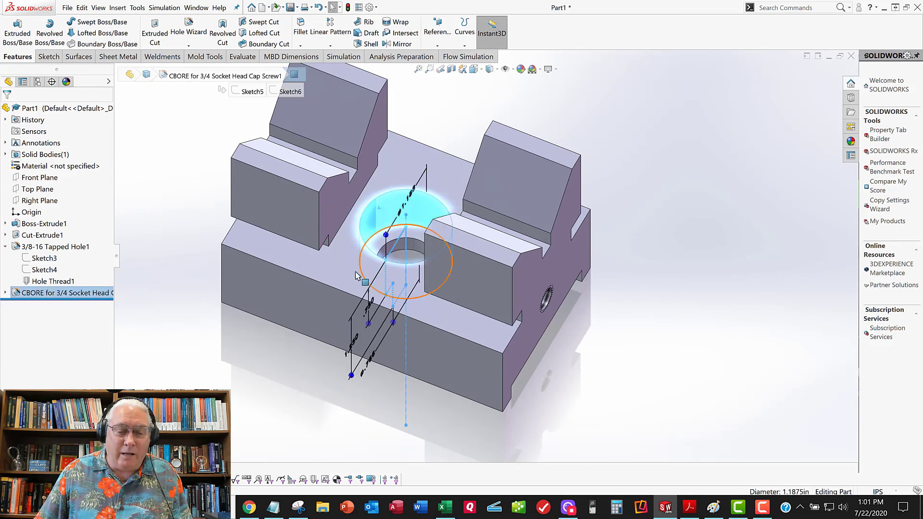
key(Escape)
mouse_move(305, 316)
middle_down()
mouse_move(297, 264)
mouse_move(302, 291)
mouse_move(340, 312)
mouse_move(286, 286)
mouse_move(281, 272)
mouse_move(330, 275)
mouse_move(295, 247)
mouse_move(291, 255)
middle_up()
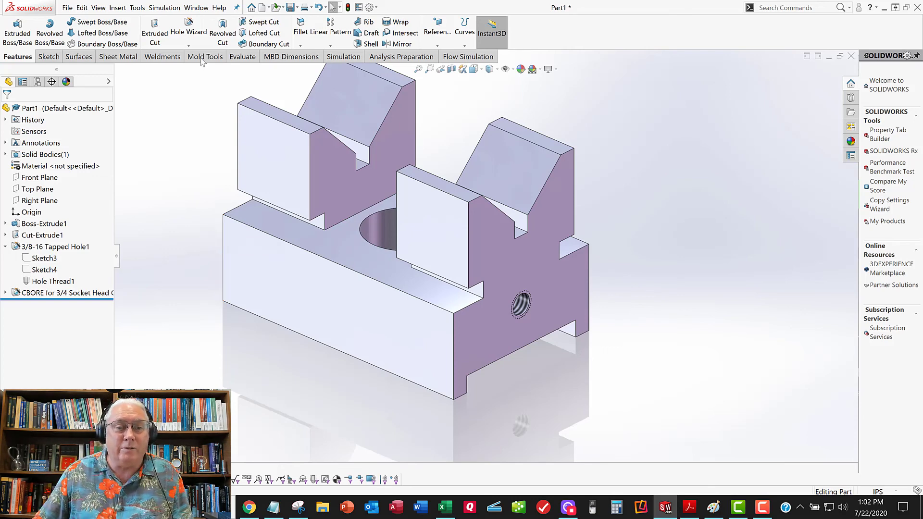
click(188, 27)
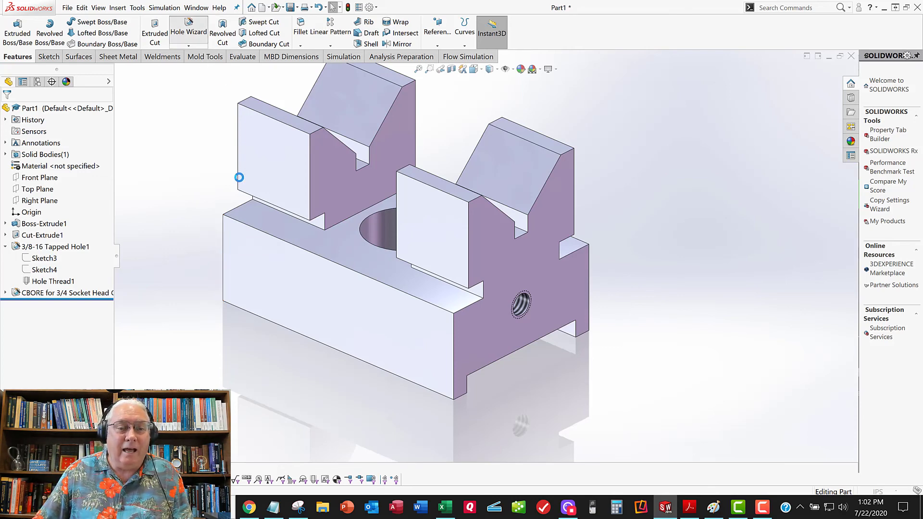
click(23, 110)
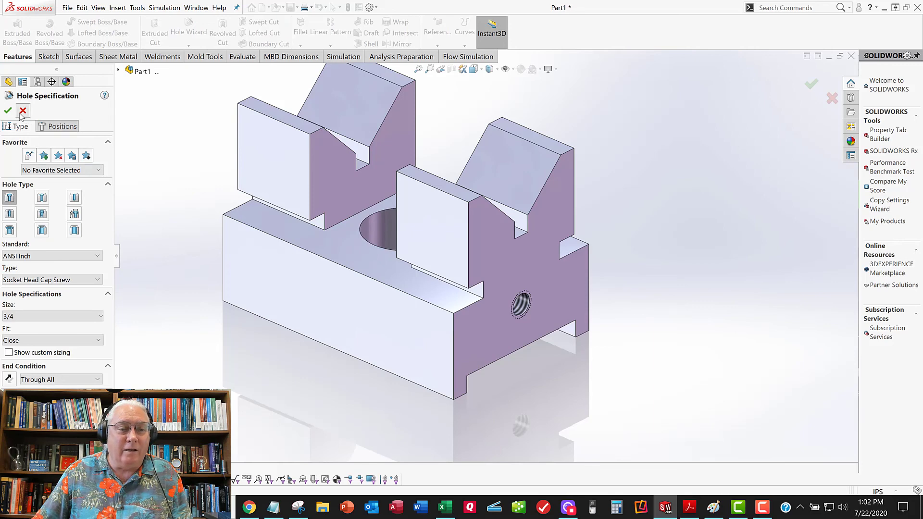
middle_drag(293, 194, 333, 301)
middle_drag(412, 203, 350, 99)
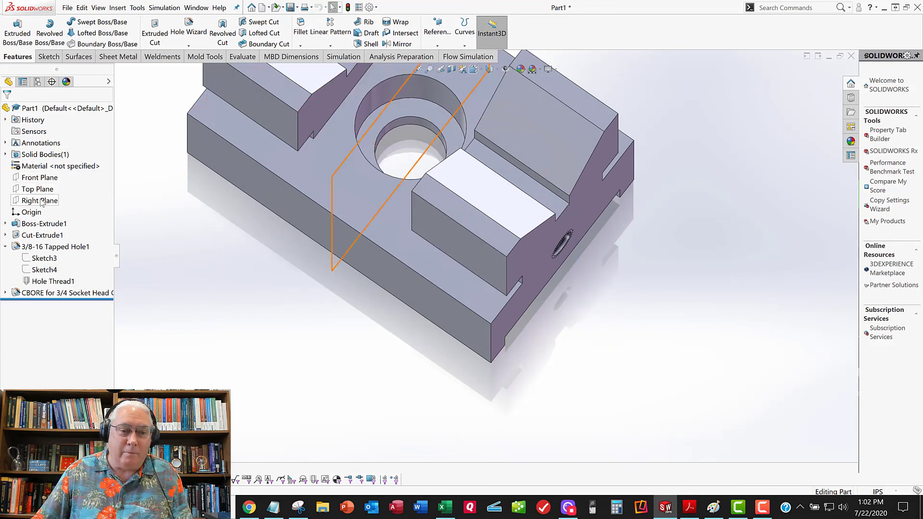
click(43, 178)
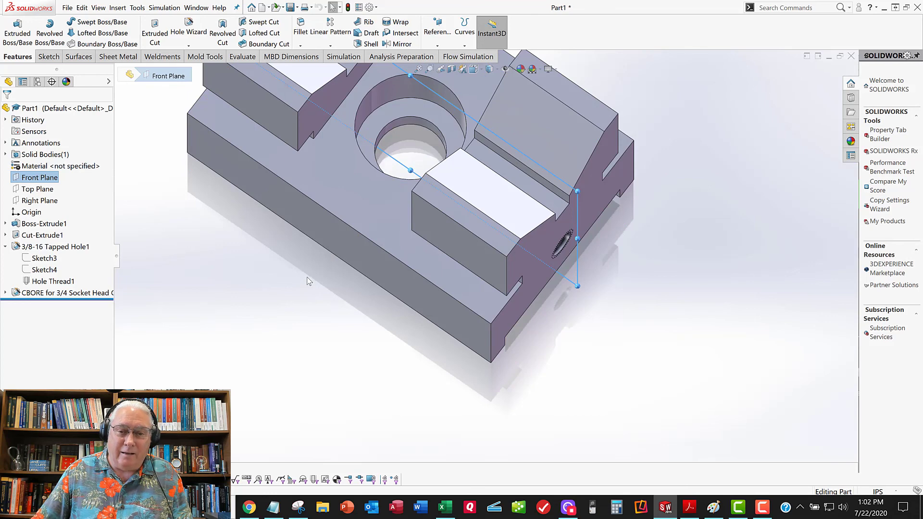
middle_drag(309, 281, 309, 251)
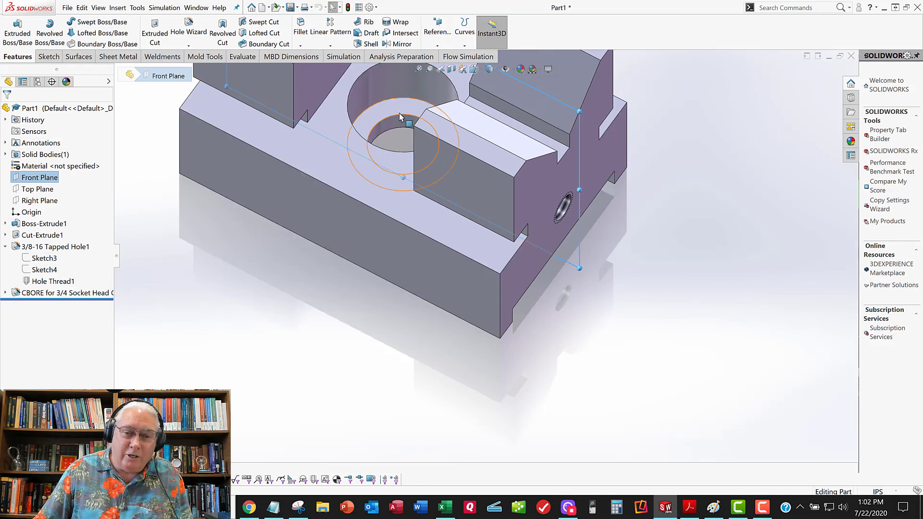
scroll(404, 129, up, 3)
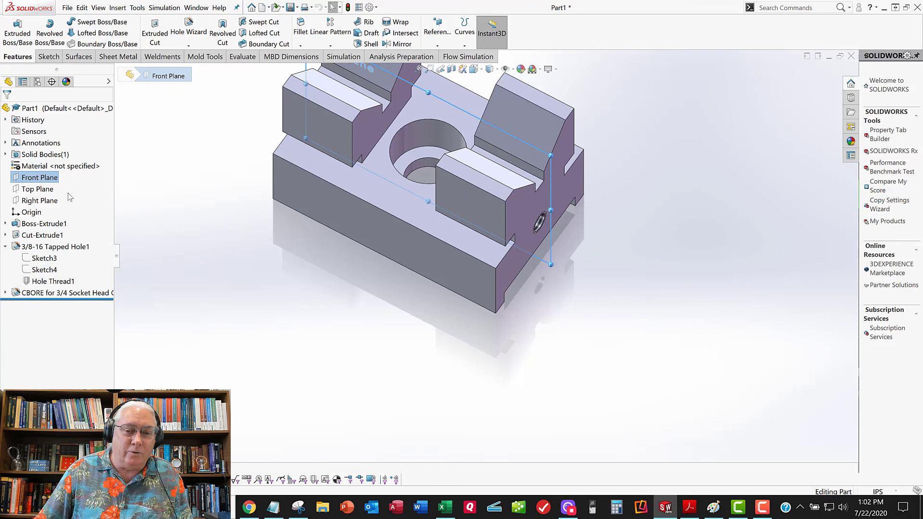
middle_drag(187, 285, 179, 319)
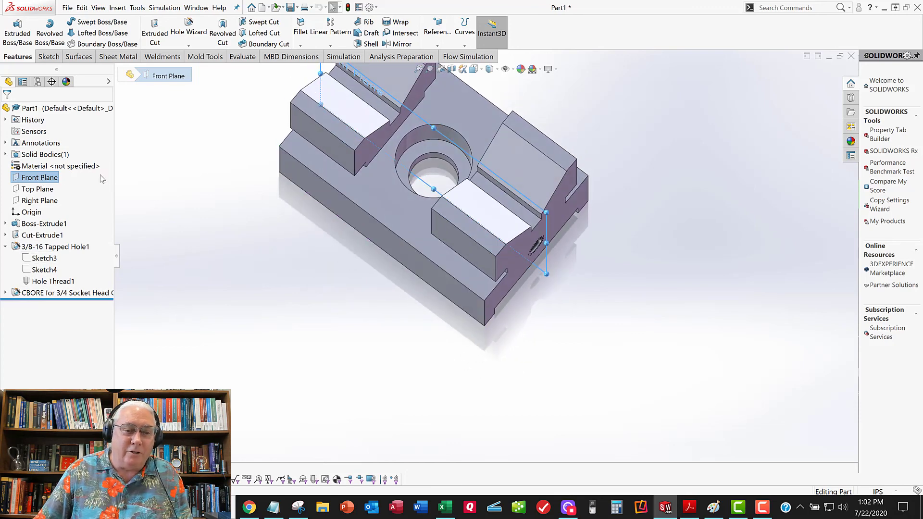
mouse_move(303, 294)
middle_down()
mouse_move(323, 243)
mouse_move(308, 255)
mouse_move(301, 284)
middle_up()
scroll(301, 316, up, 3)
Show the whole part in the isometric view
key(space)
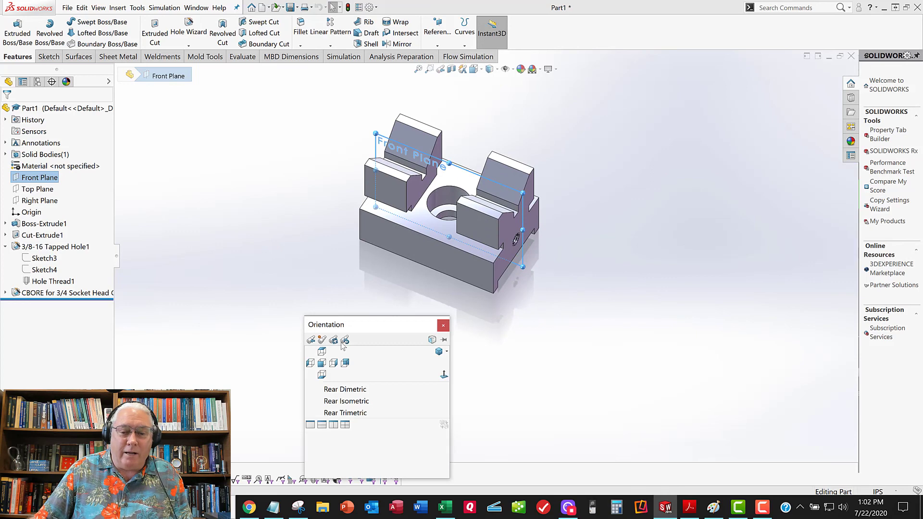
click(439, 351)
click(316, 333)
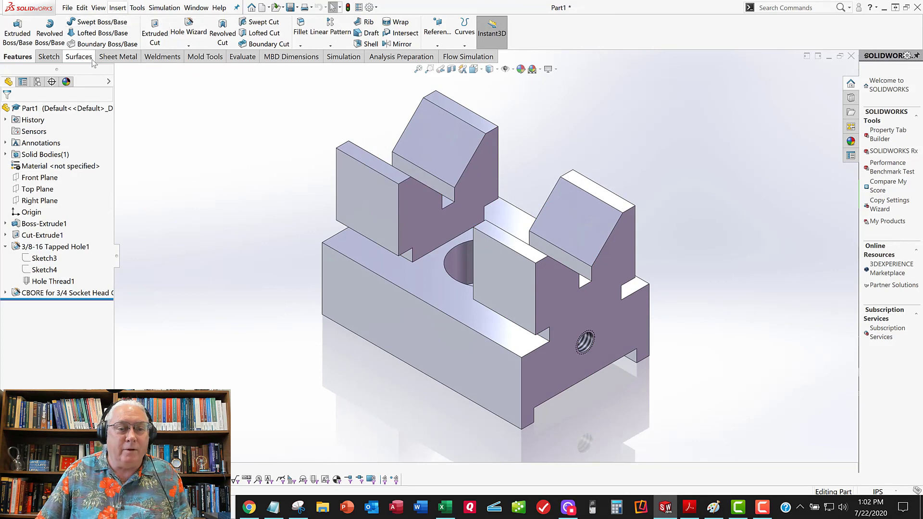
Rebuild the part and review its recalculated mass properties, and inspect the counterbored hole from the underside
click(242, 58)
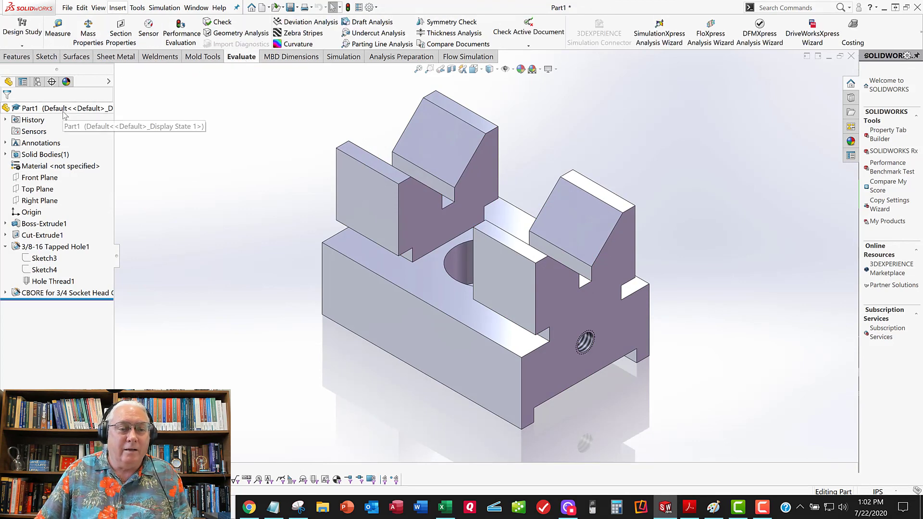
click(88, 29)
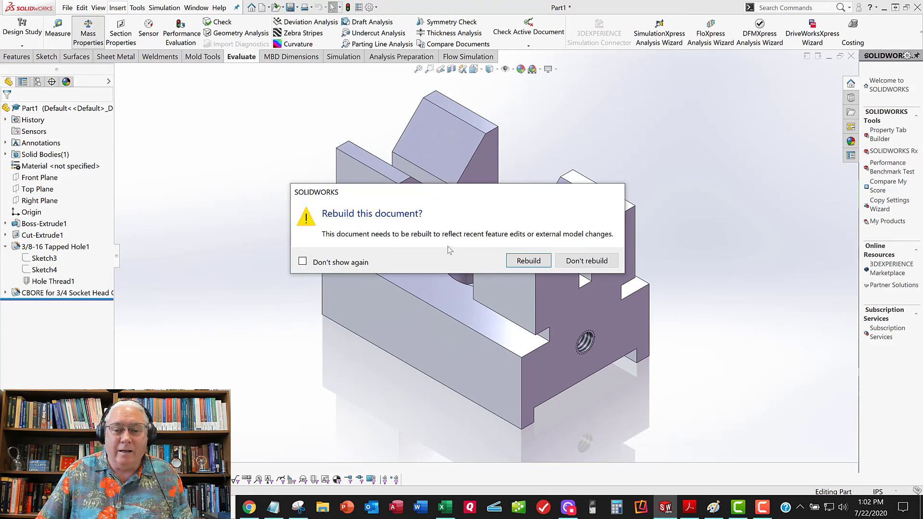
click(527, 260)
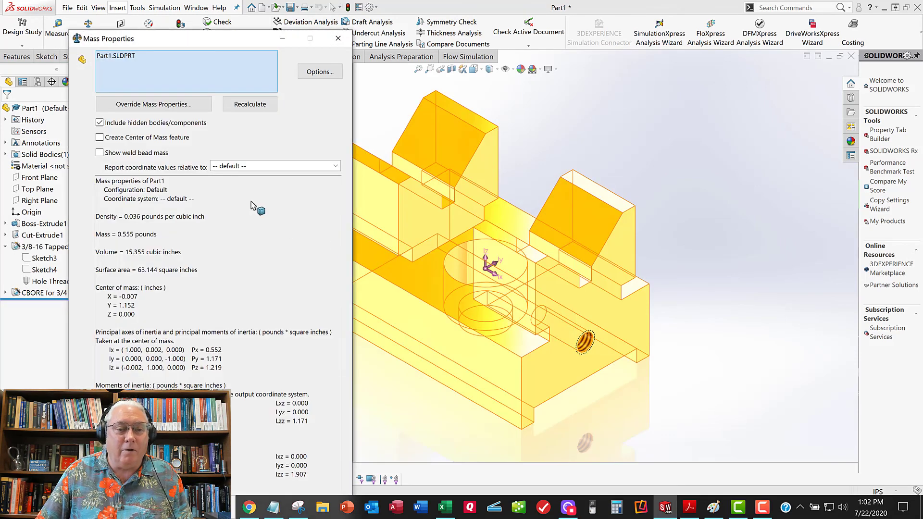
click(260, 107)
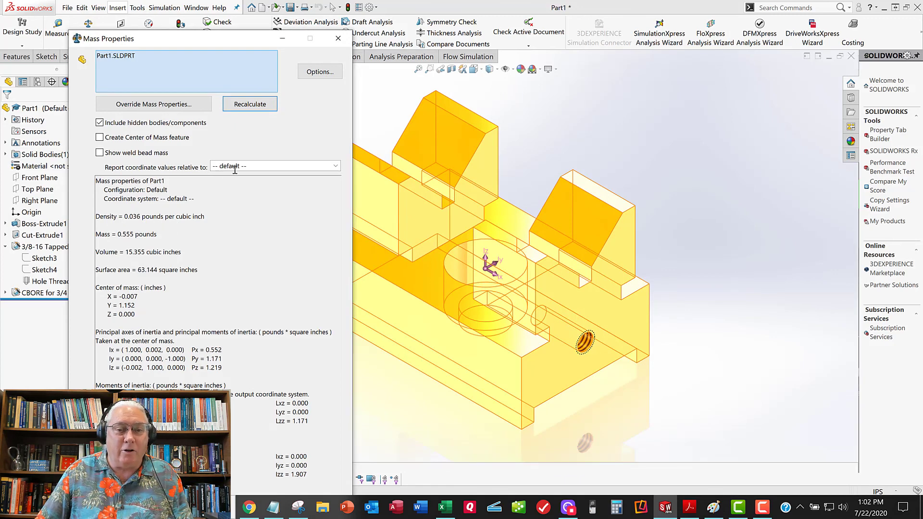
drag(249, 45, 756, 64)
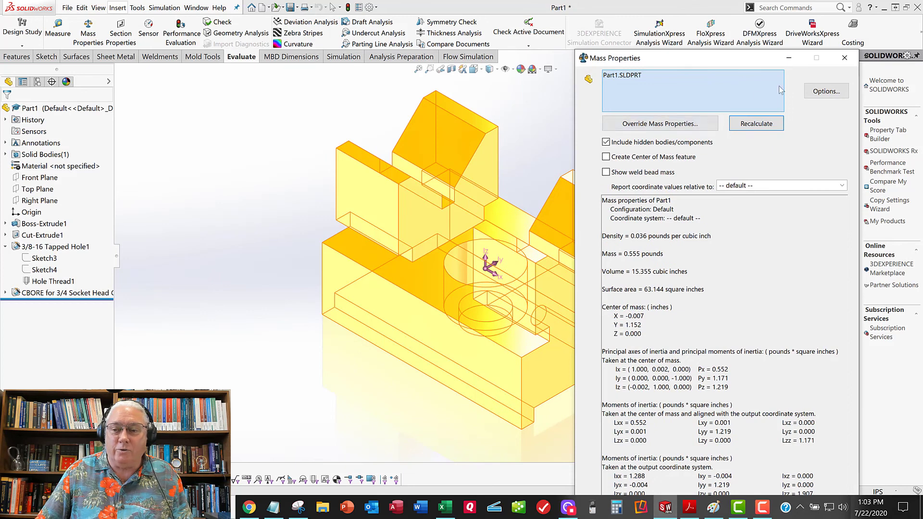
click(844, 57)
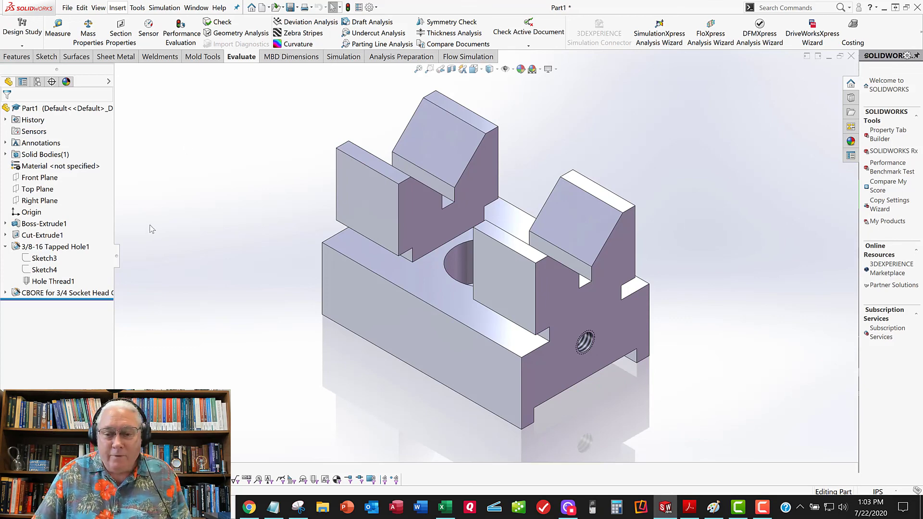
middle_drag(553, 288, 542, 118)
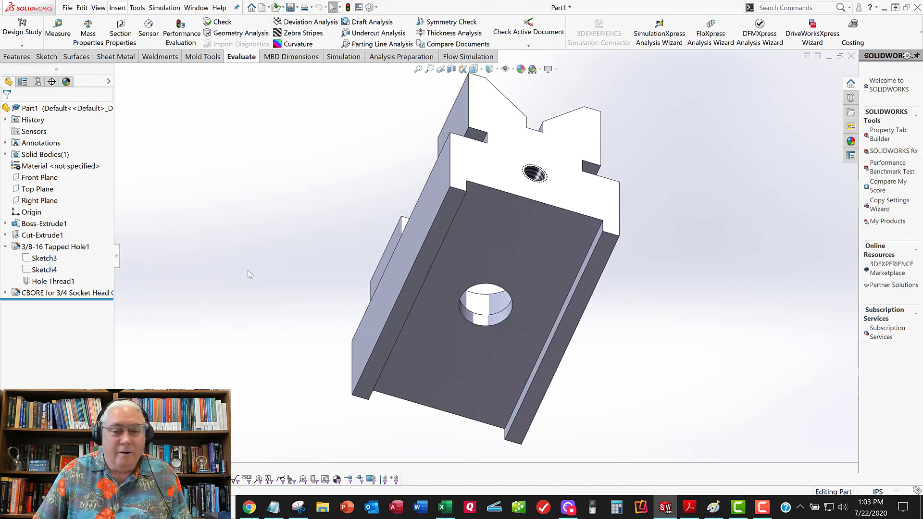
middle_drag(553, 282, 269, 244)
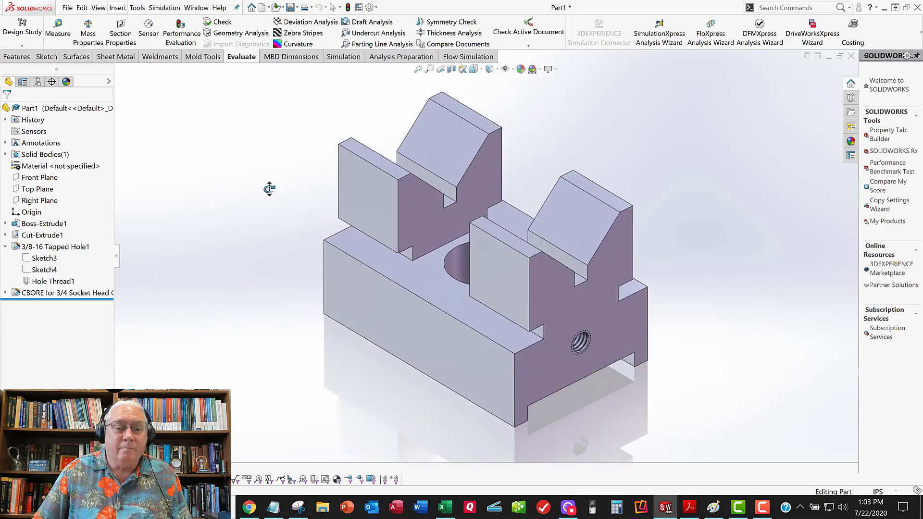